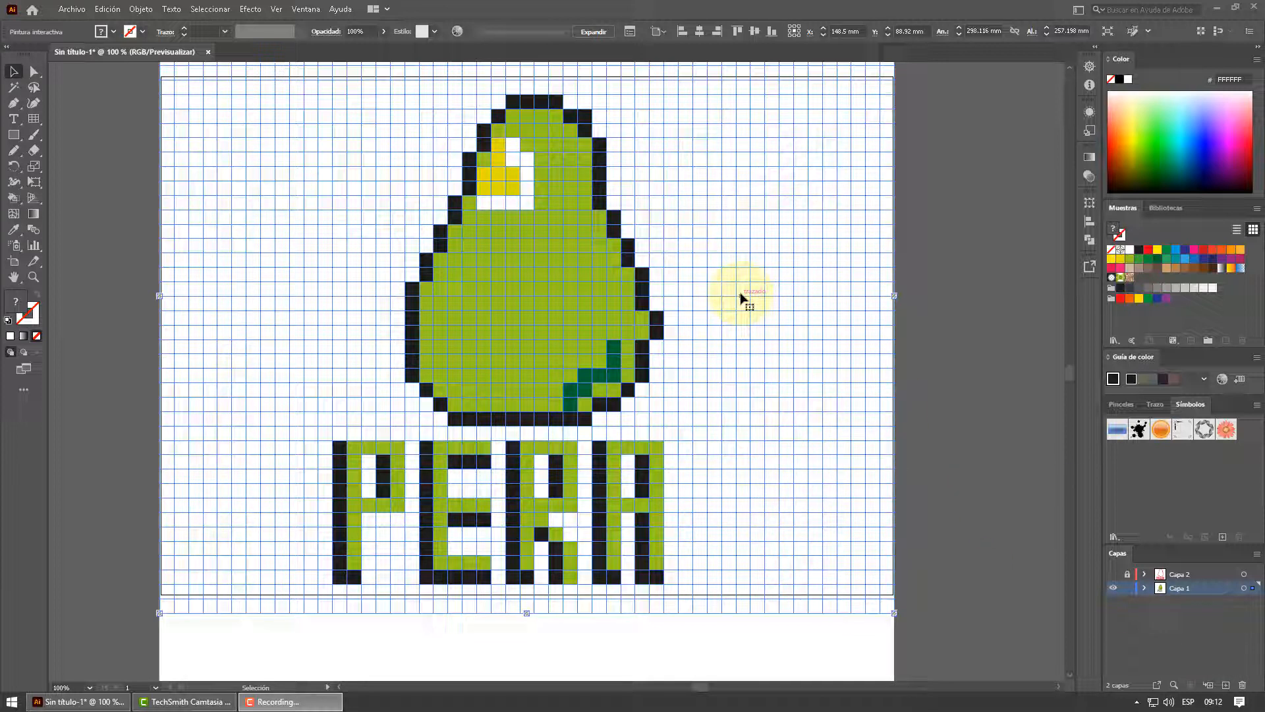
Create a new landscape A4 document of 297 x 210 mm in RGB colour mode
{"action": "left_click", "coordinate": [80, 12]}
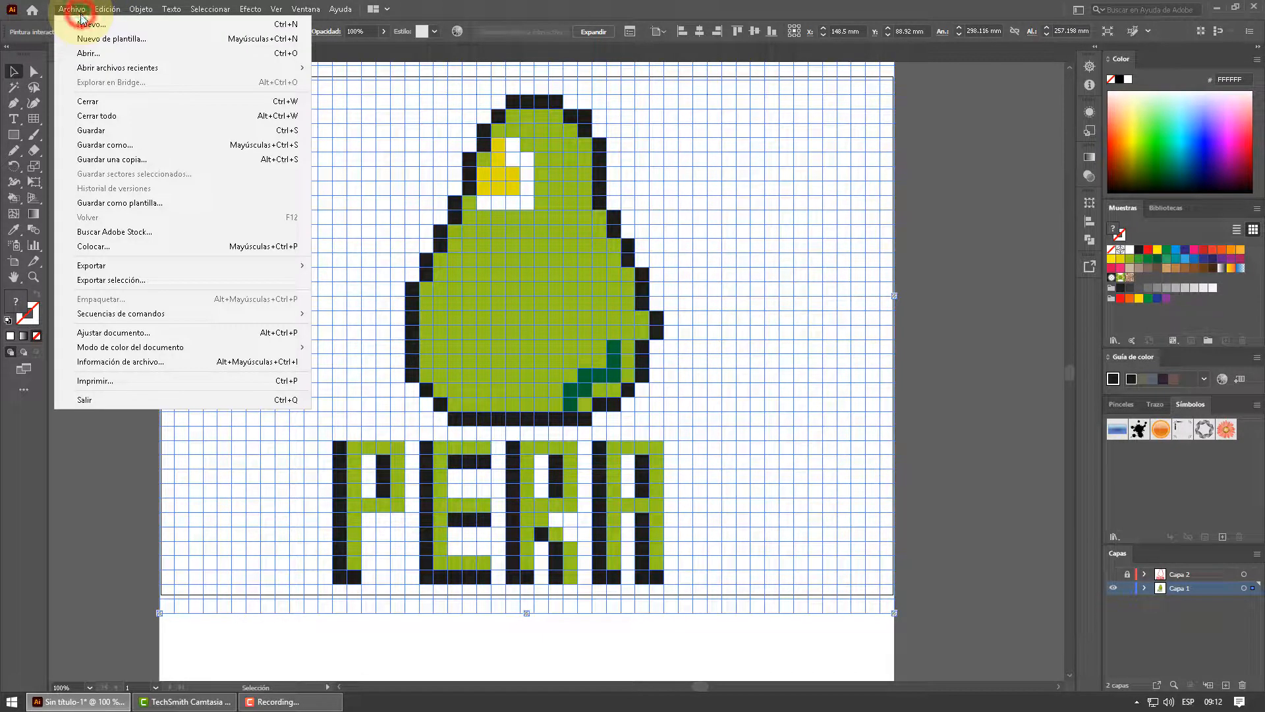
{"action": "left_click", "coordinate": [84, 24]}
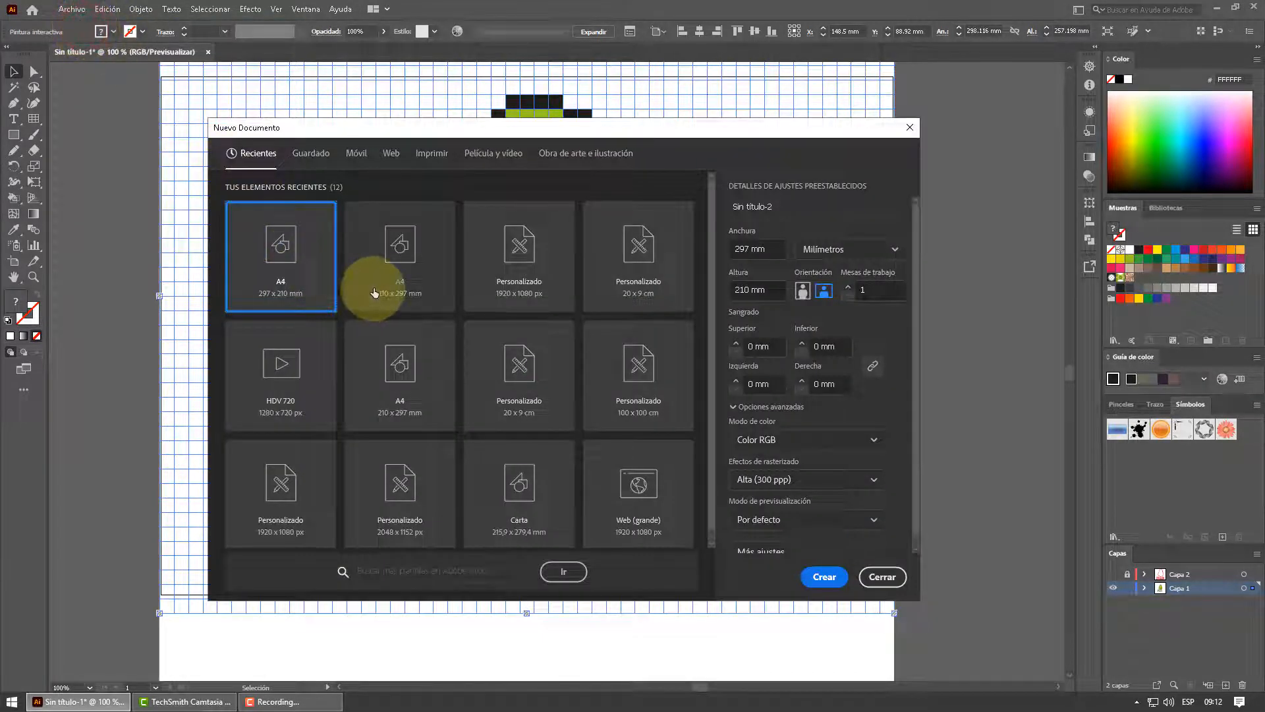
{"action": "left_click", "coordinate": [289, 247]}
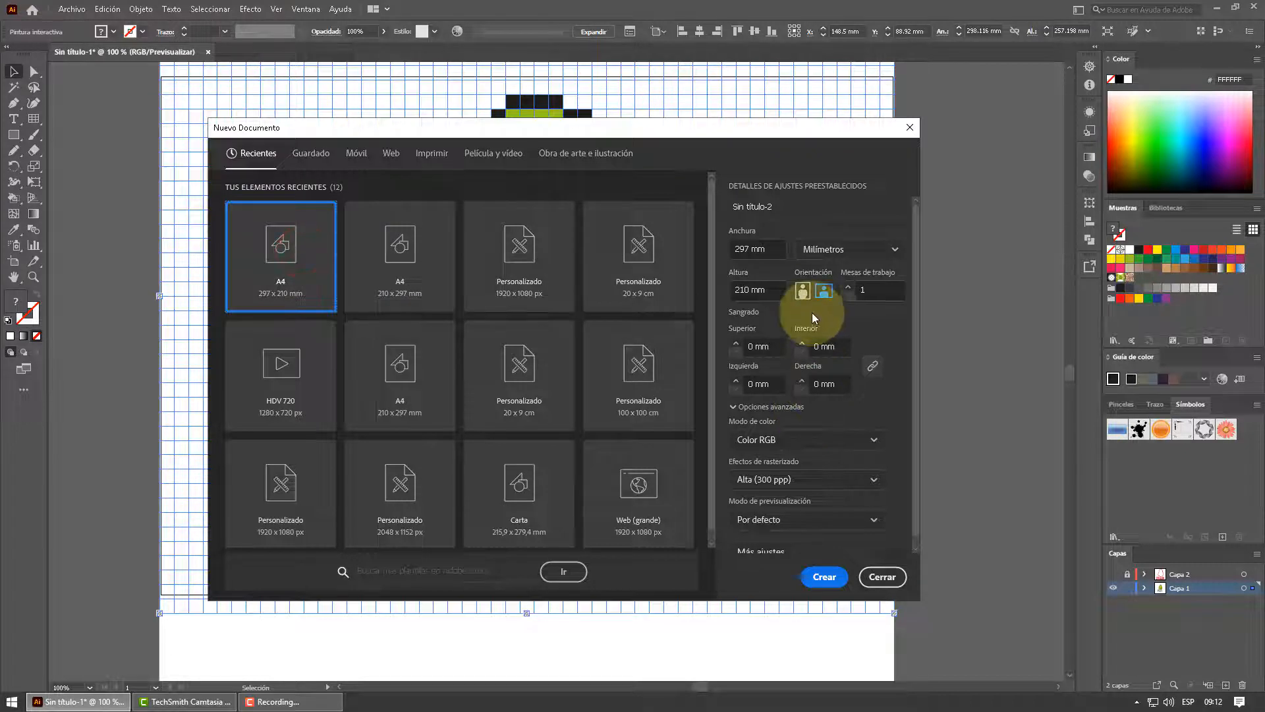
{"action": "left_click", "coordinate": [823, 290]}
{"action": "left_click", "coordinate": [829, 582]}
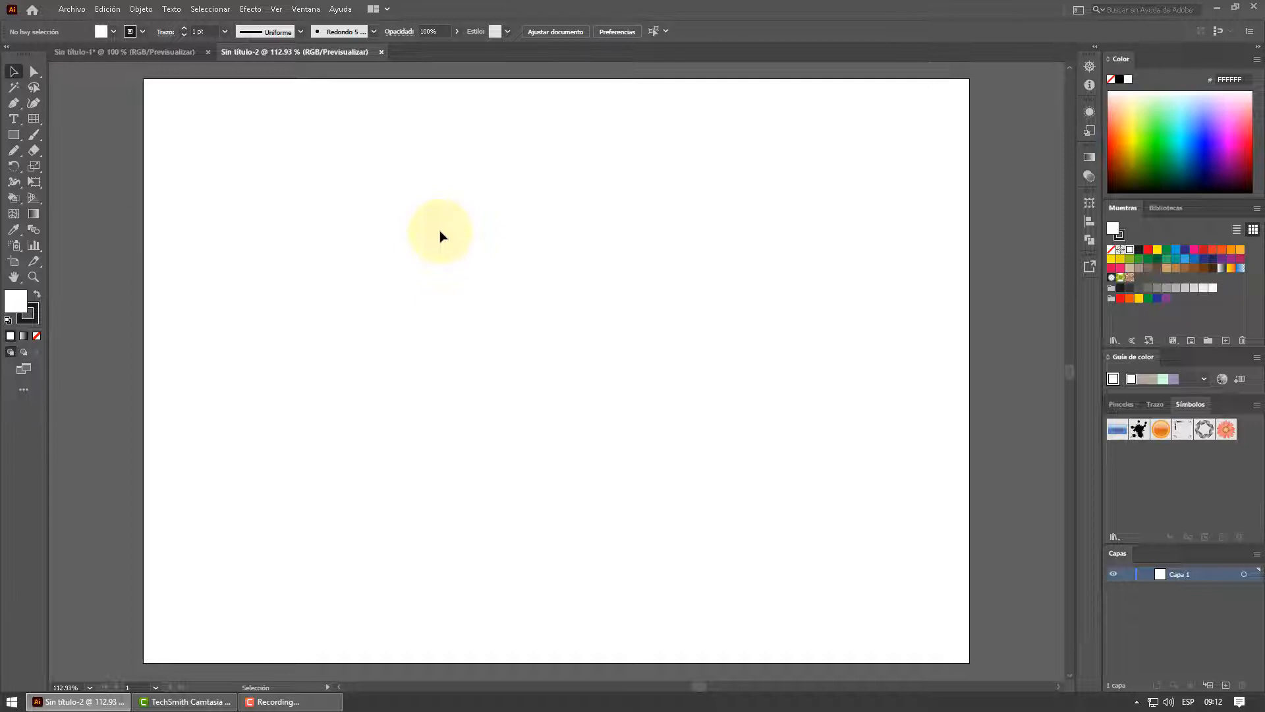
Draw a square rectangular grid about 190.6 mm wide on the artboard with 50 horizontal and 50 vertical dividers
{"action": "left_click", "coordinate": [34, 119]}
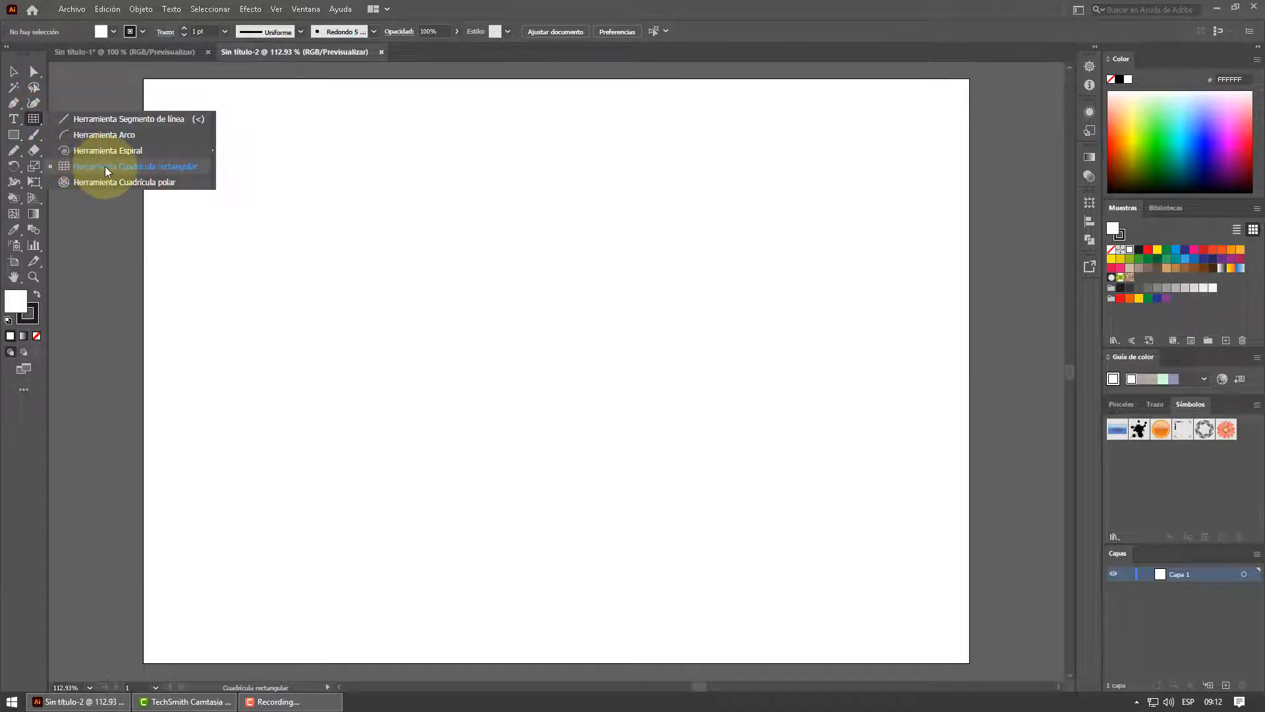
{"action": "left_click", "coordinate": [83, 168]}
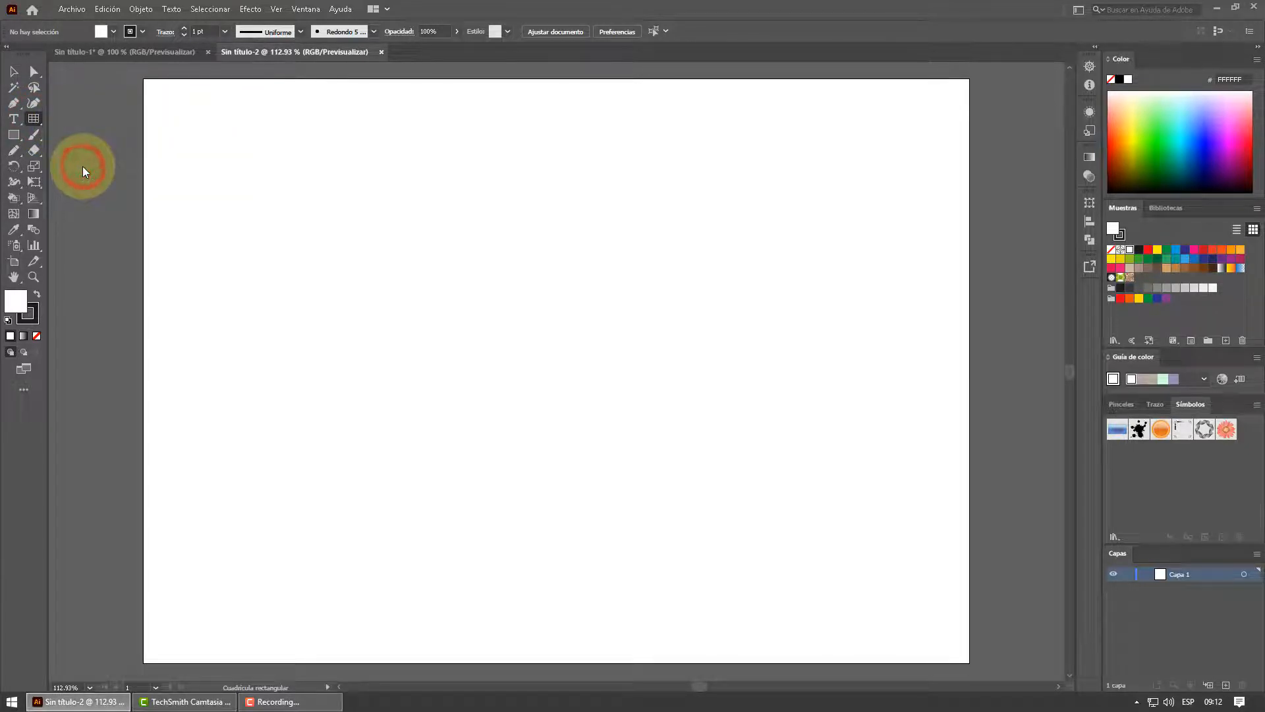
{"action": "double_click", "coordinate": [35, 119]}
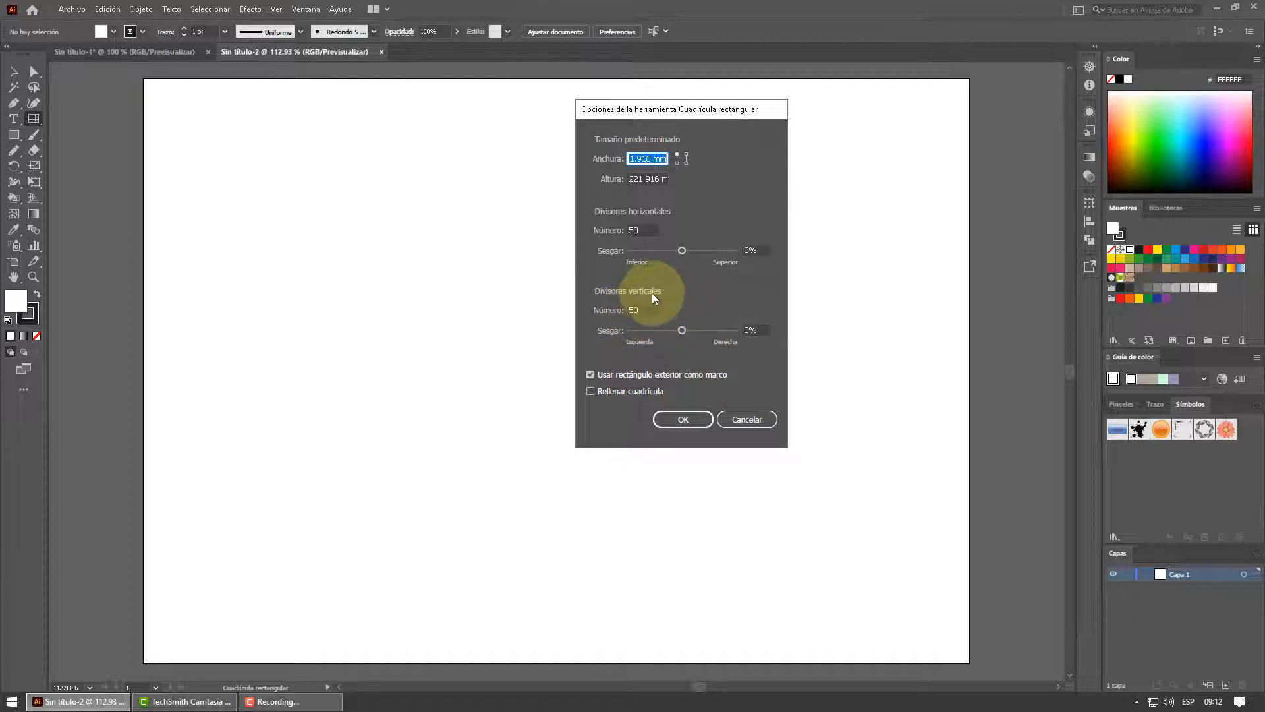
{"action": "left_click", "coordinate": [685, 421]}
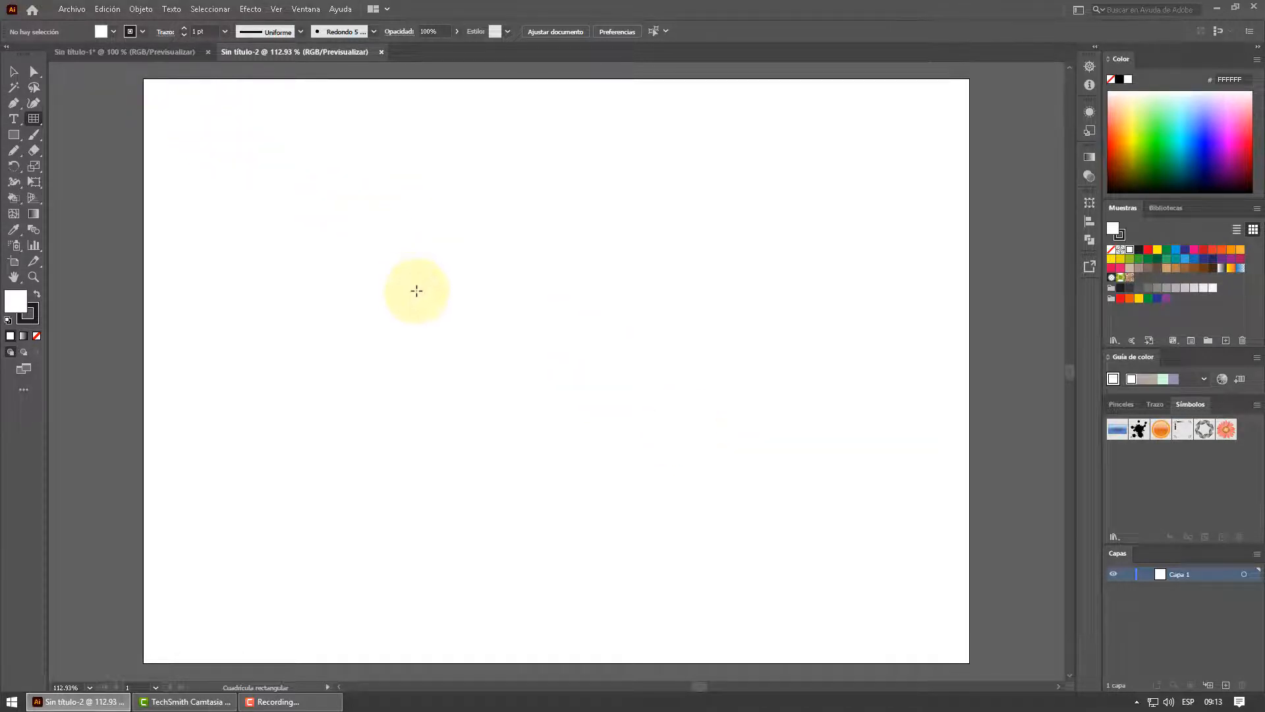
{"action": "left_click_drag", "start_coordinate": [290, 160], "coordinate": [821, 640]}
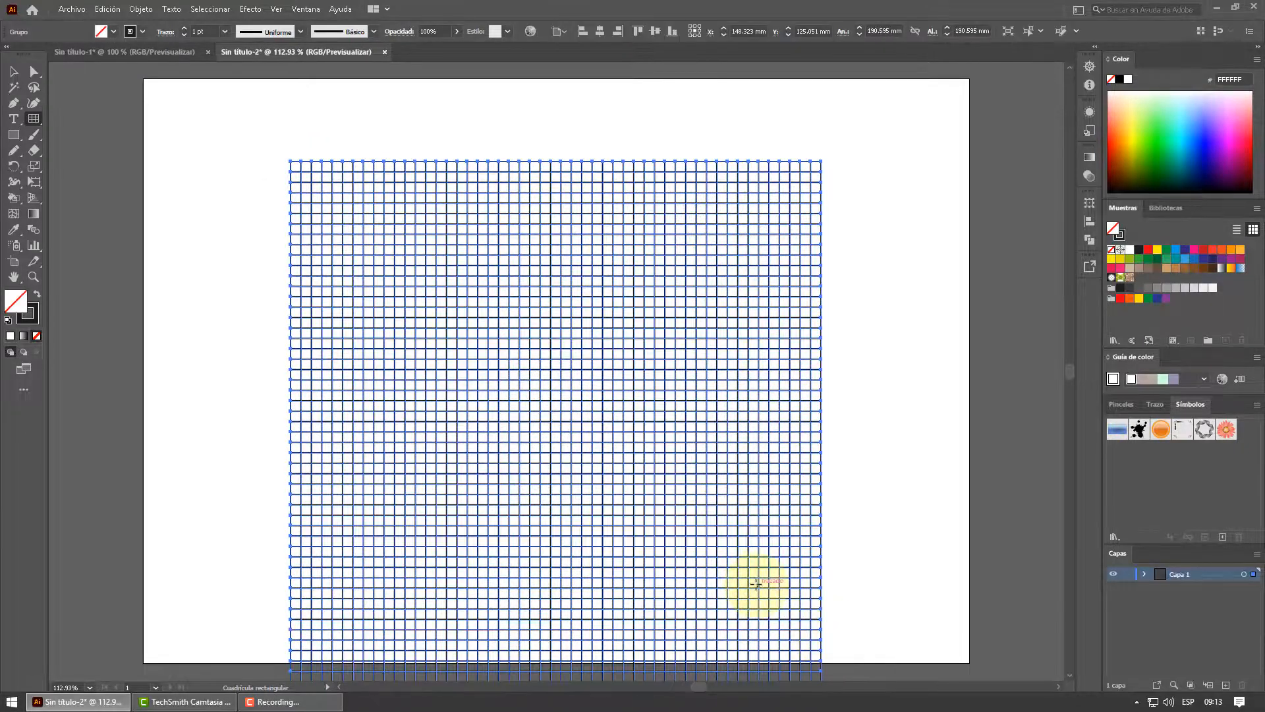
Move the grid up, enlarge it proportionally to about 238.5 mm and centre it horizontally on the artboard
{"action": "scroll", "coordinate": [752, 584], "scroll_direction": "down", "scroll_amount": 8}
{"action": "scroll", "coordinate": [751, 584], "scroll_direction": "up", "scroll_amount": 4}
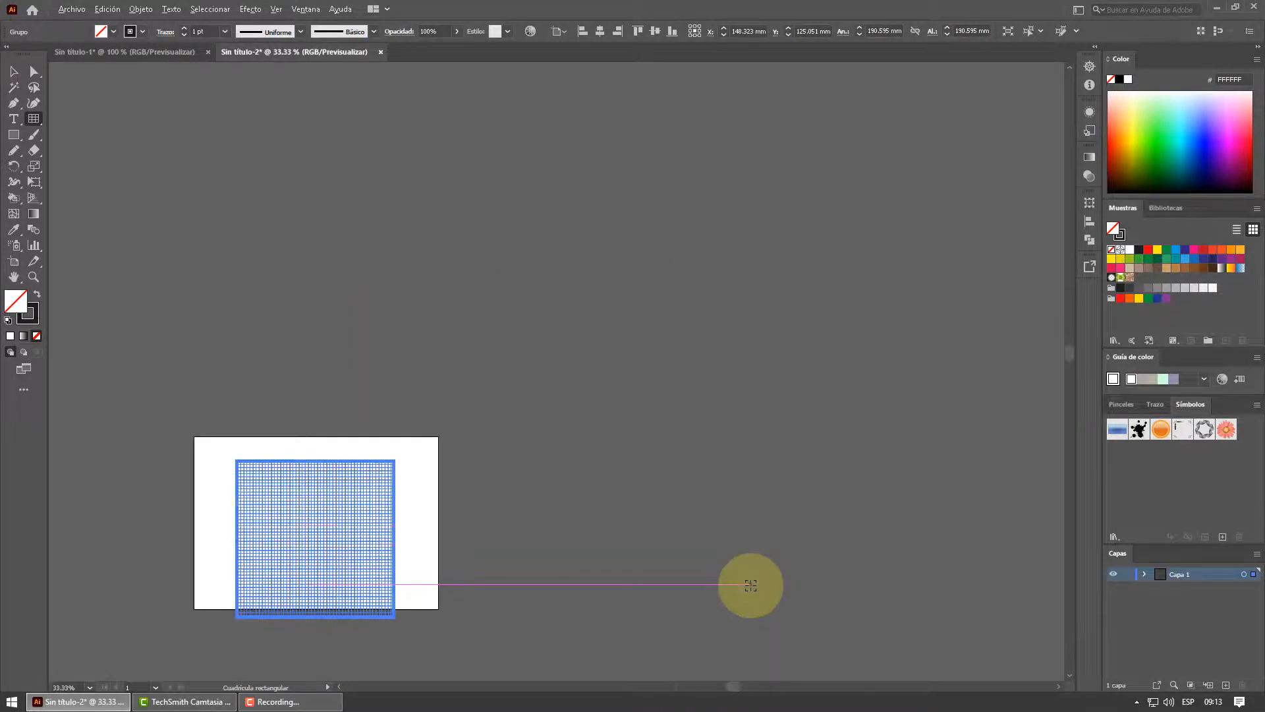
{"action": "scroll", "coordinate": [159, 531], "scroll_direction": "up", "scroll_amount": 1}
{"action": "scroll", "coordinate": [158, 533], "scroll_direction": "up", "scroll_amount": 1}
{"action": "left_click", "coordinate": [13, 71]}
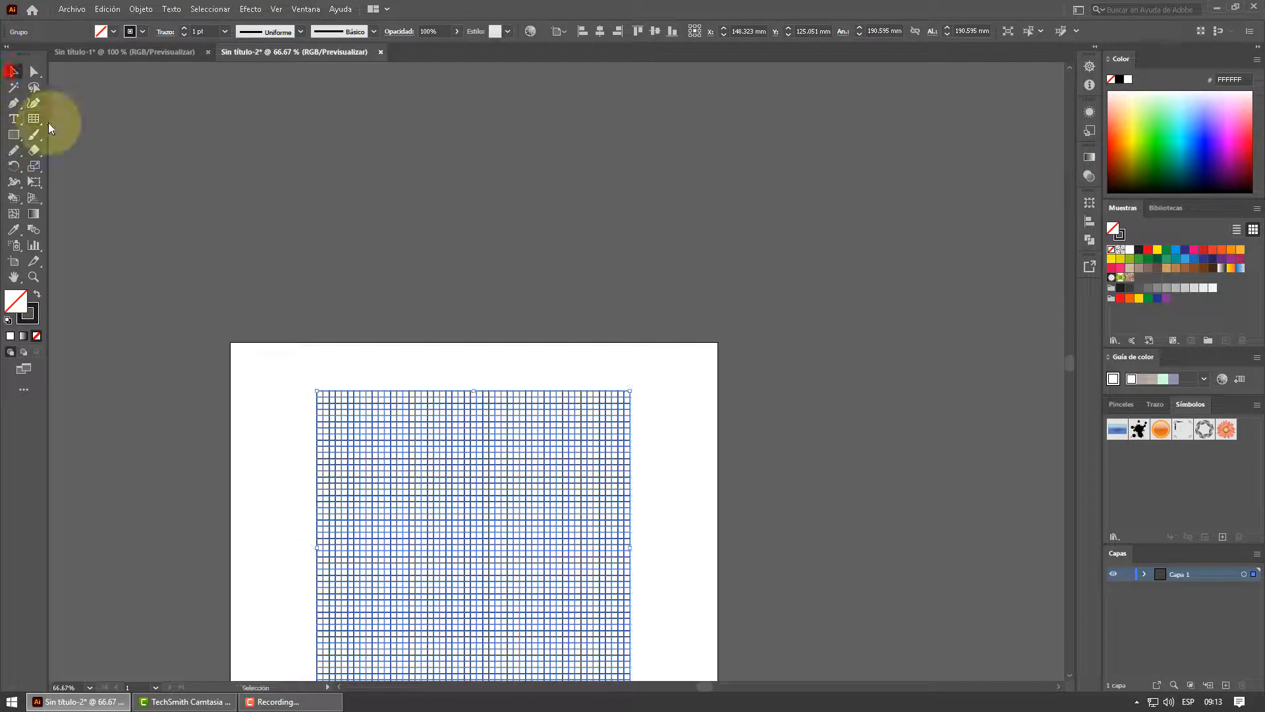
{"action": "left_click_drag", "start_coordinate": [453, 453], "coordinate": [443, 414]}
{"action": "scroll", "coordinate": [443, 415], "scroll_direction": "down", "scroll_amount": 3}
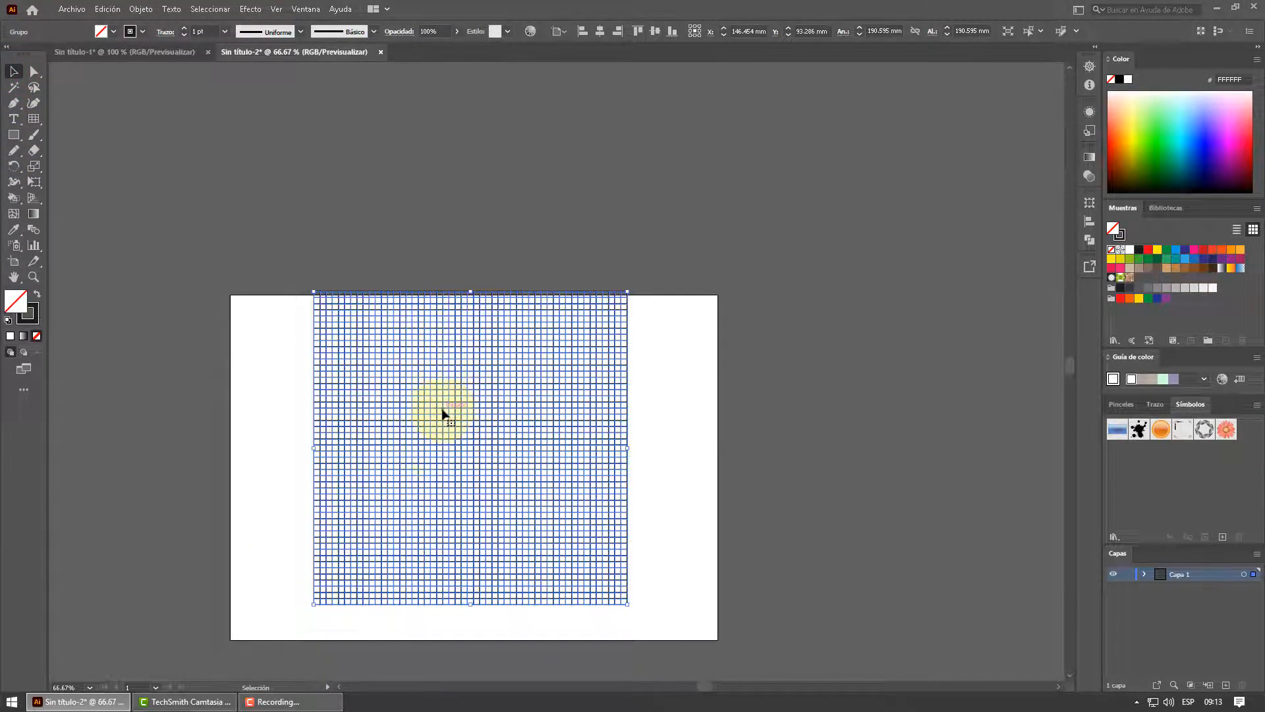
{"action": "left_click_drag", "start_coordinate": [630, 559], "coordinate": [708, 637]}
{"action": "left_click_drag", "start_coordinate": [600, 541], "coordinate": [578, 536]}
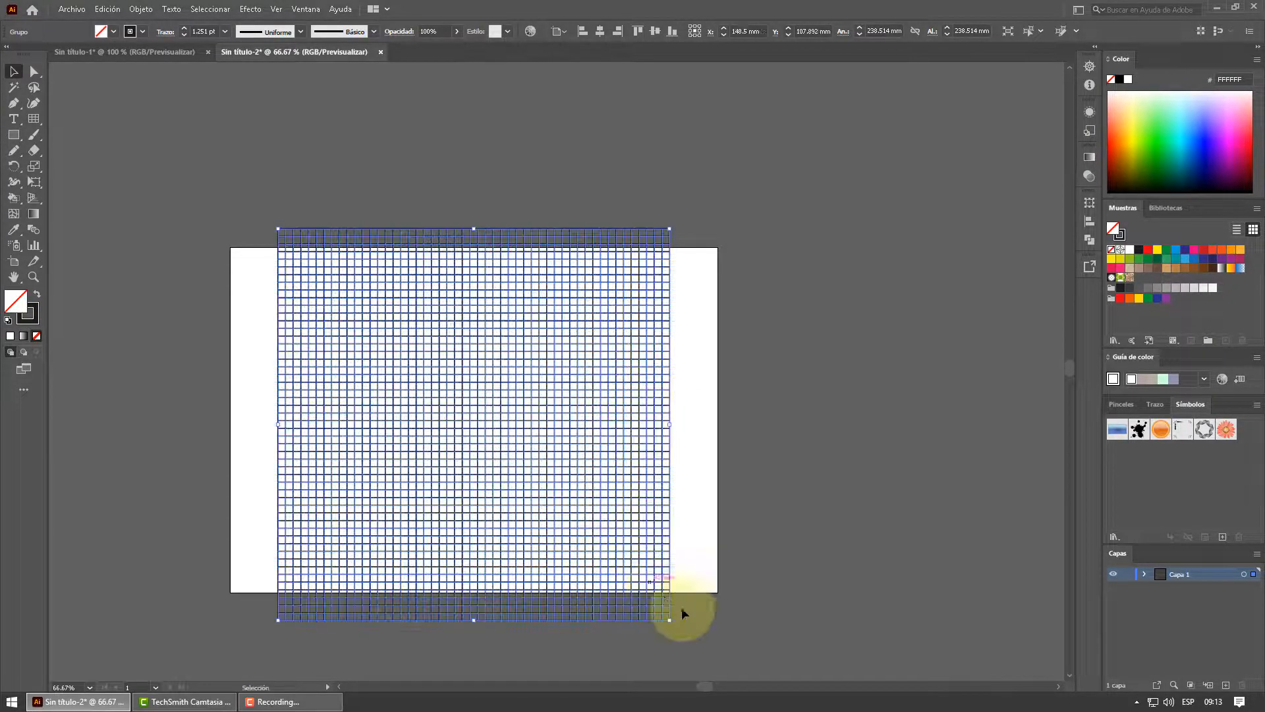
Enlarge the grid proportionally to about 309 mm and reposition it so that it covers the whole artboard
{"action": "left_click_drag", "start_coordinate": [673, 625], "coordinate": [728, 678]}
{"action": "scroll", "coordinate": [630, 575], "scroll_direction": "down", "scroll_amount": 2}
{"action": "scroll", "coordinate": [630, 575], "scroll_direction": "down", "scroll_amount": 1}
{"action": "left_click_drag", "start_coordinate": [562, 404], "coordinate": [524, 377]}
{"action": "left_click_drag", "start_coordinate": [685, 551], "coordinate": [748, 612]}
{"action": "mouse_move", "coordinate": [626, 517]}
{"action": "left_mouse_down"}
{"action": "mouse_move", "coordinate": [605, 507]}
{"action": "mouse_move", "coordinate": [619, 502]}
{"action": "left_mouse_up"}
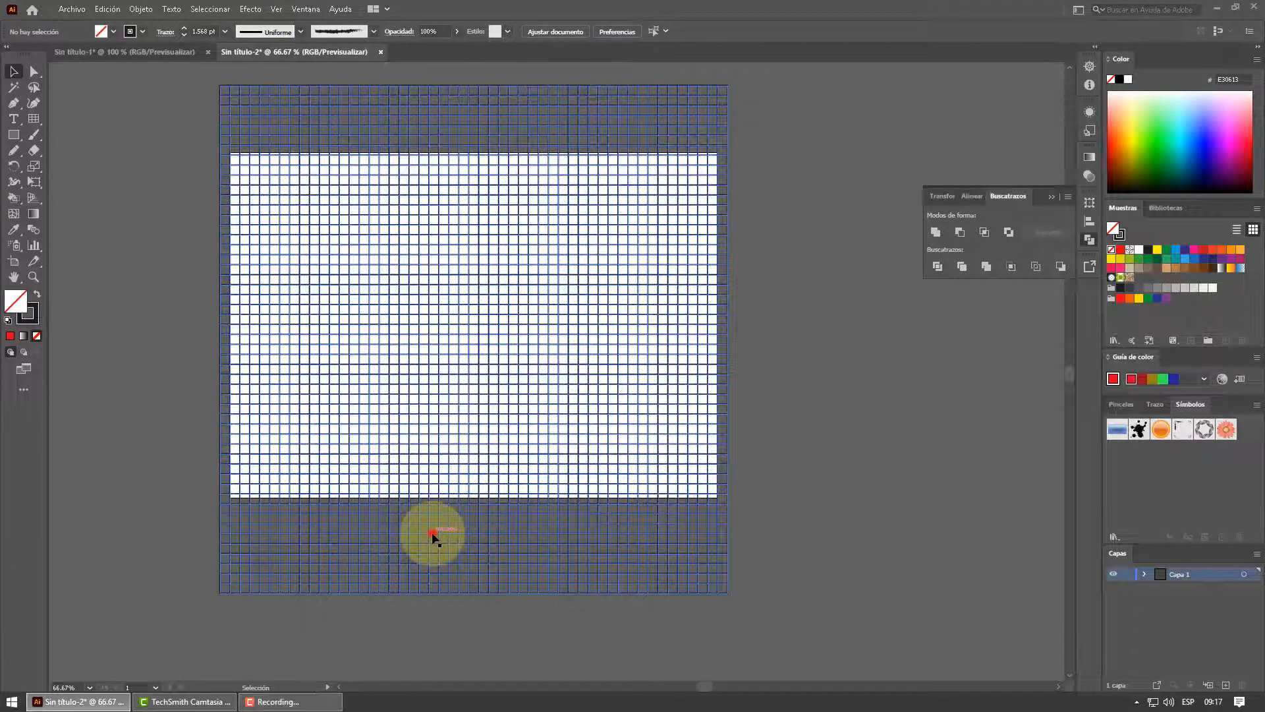
Add a new layer above the grid layer, lock the grid layer and make the new layer active
{"action": "left_click", "coordinate": [434, 537]}
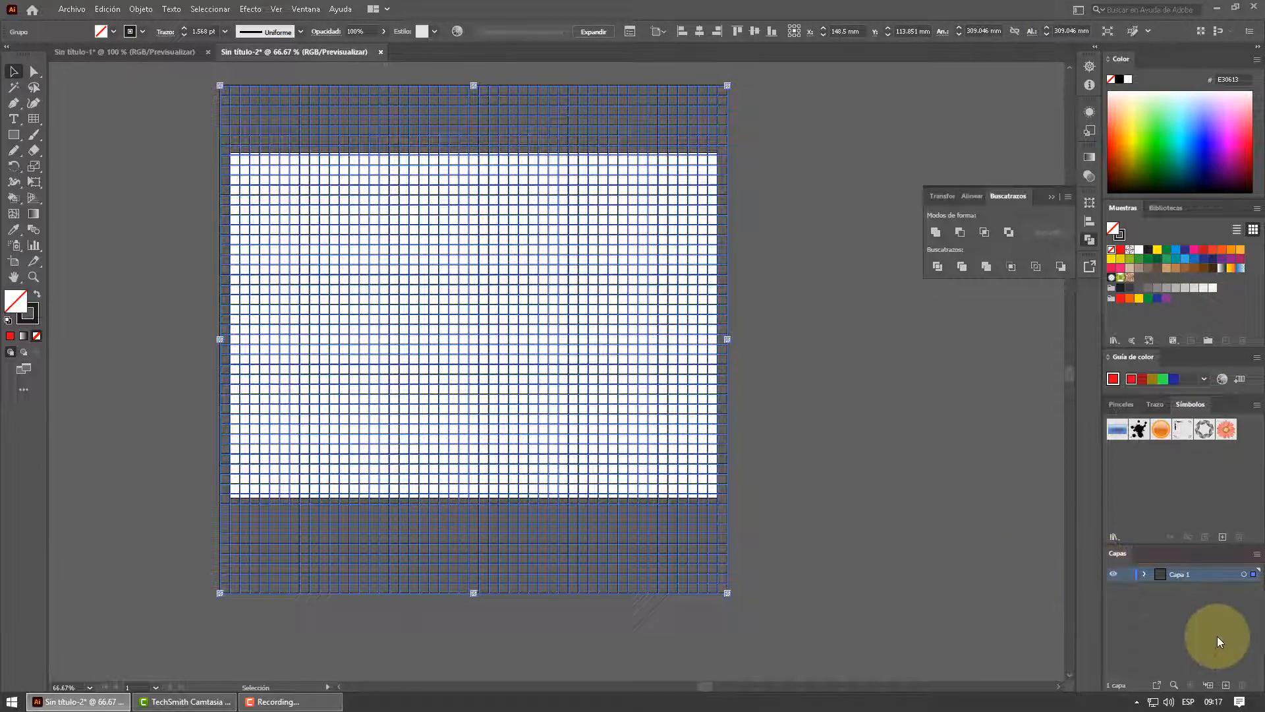
{"action": "left_click", "coordinate": [1225, 685]}
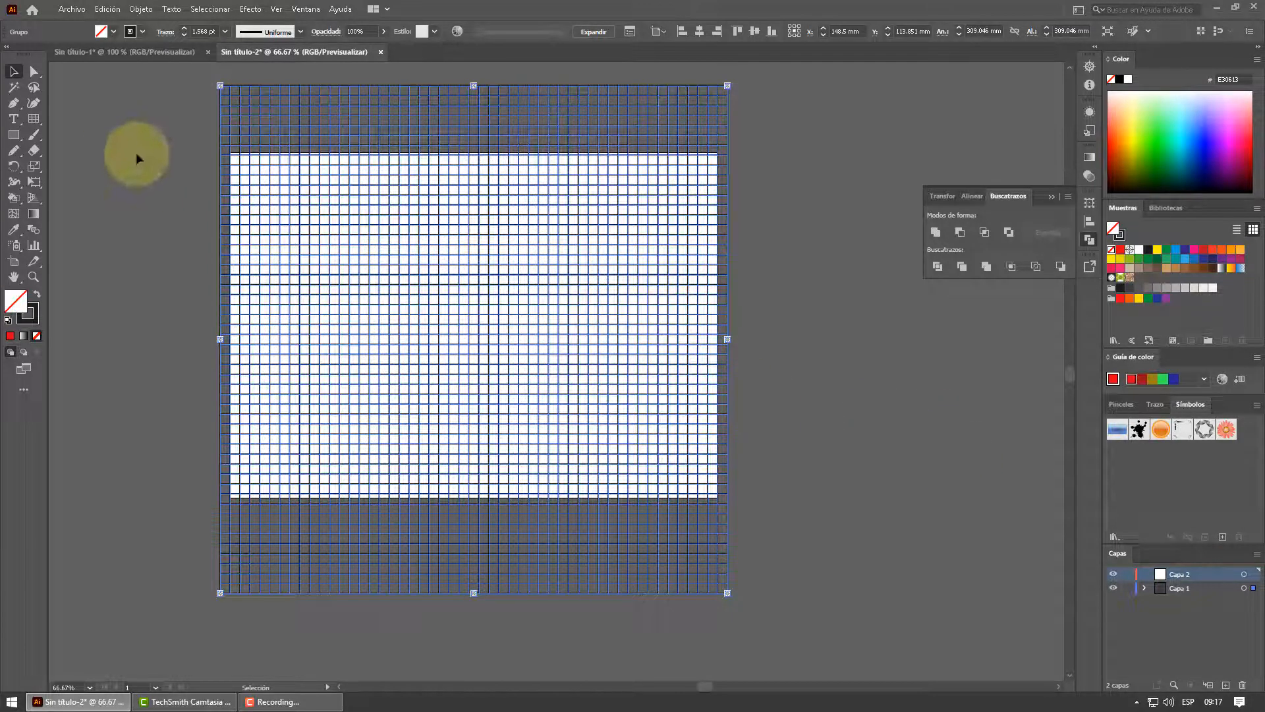
{"action": "scroll", "coordinate": [215, 180], "scroll_direction": "up", "scroll_amount": 1, "text": "alt"}
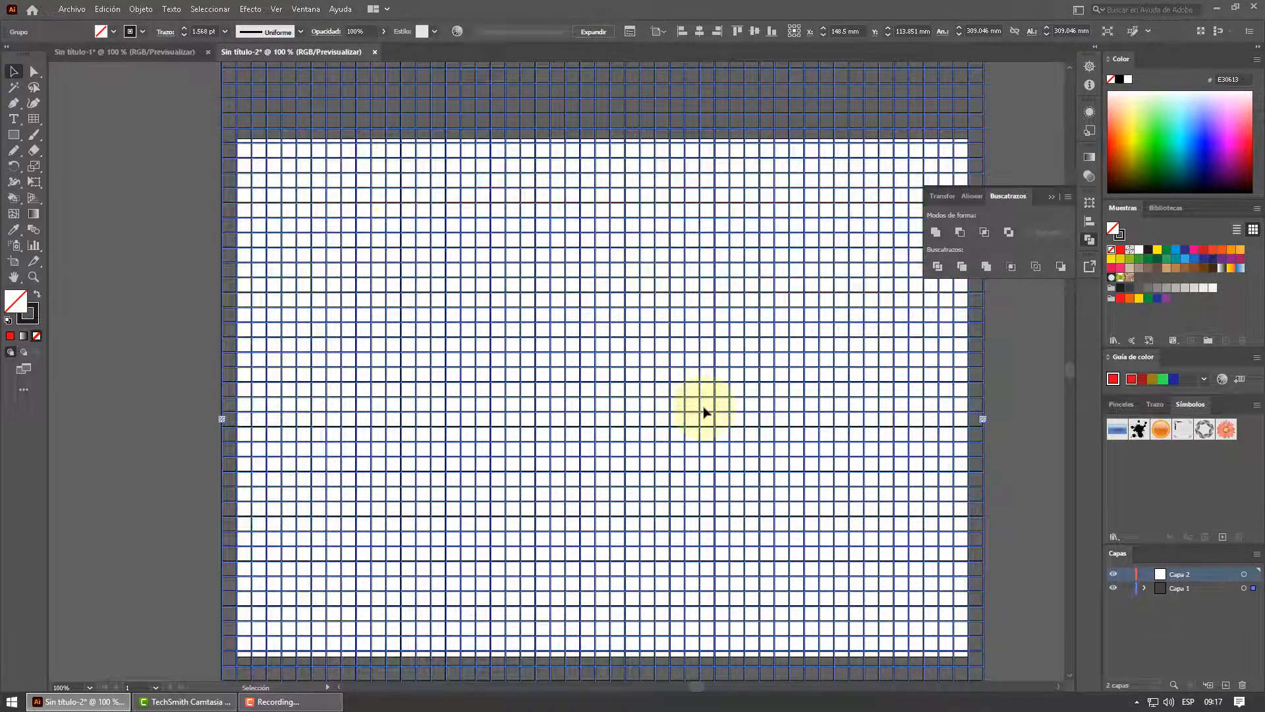
{"action": "scroll", "coordinate": [701, 410], "scroll_direction": "down", "scroll_amount": 1}
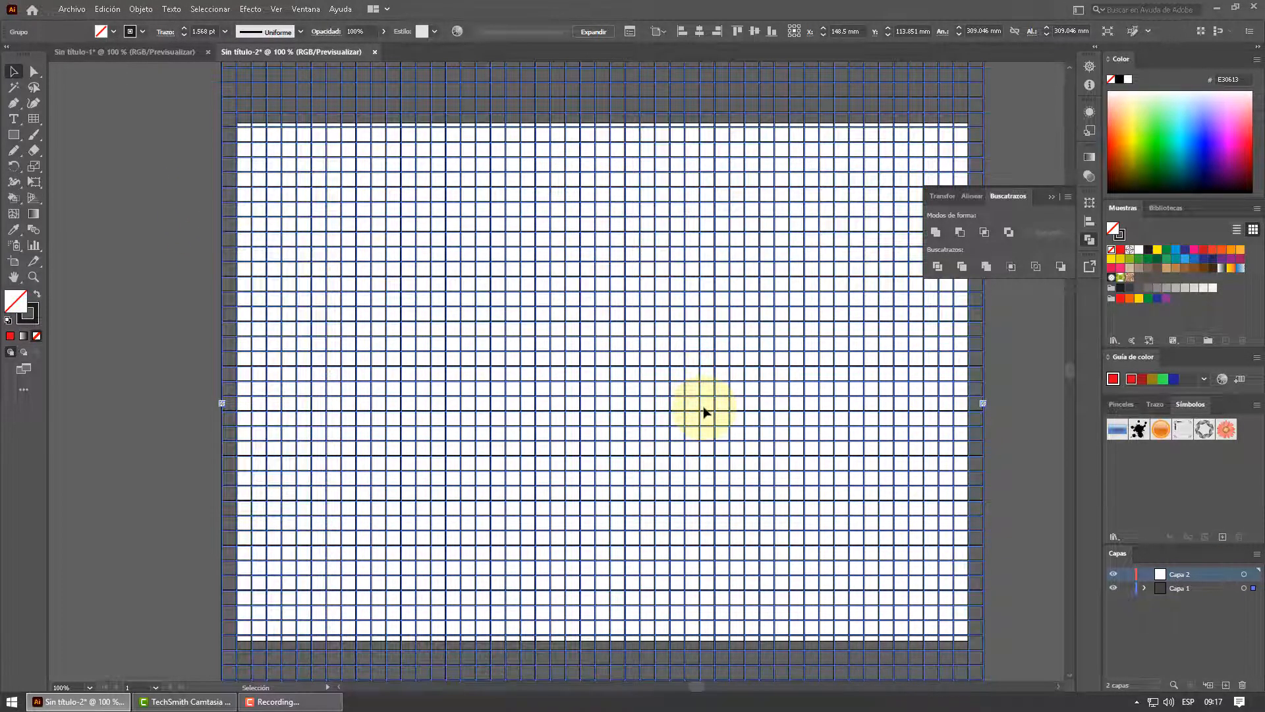
{"action": "left_click", "coordinate": [1052, 196]}
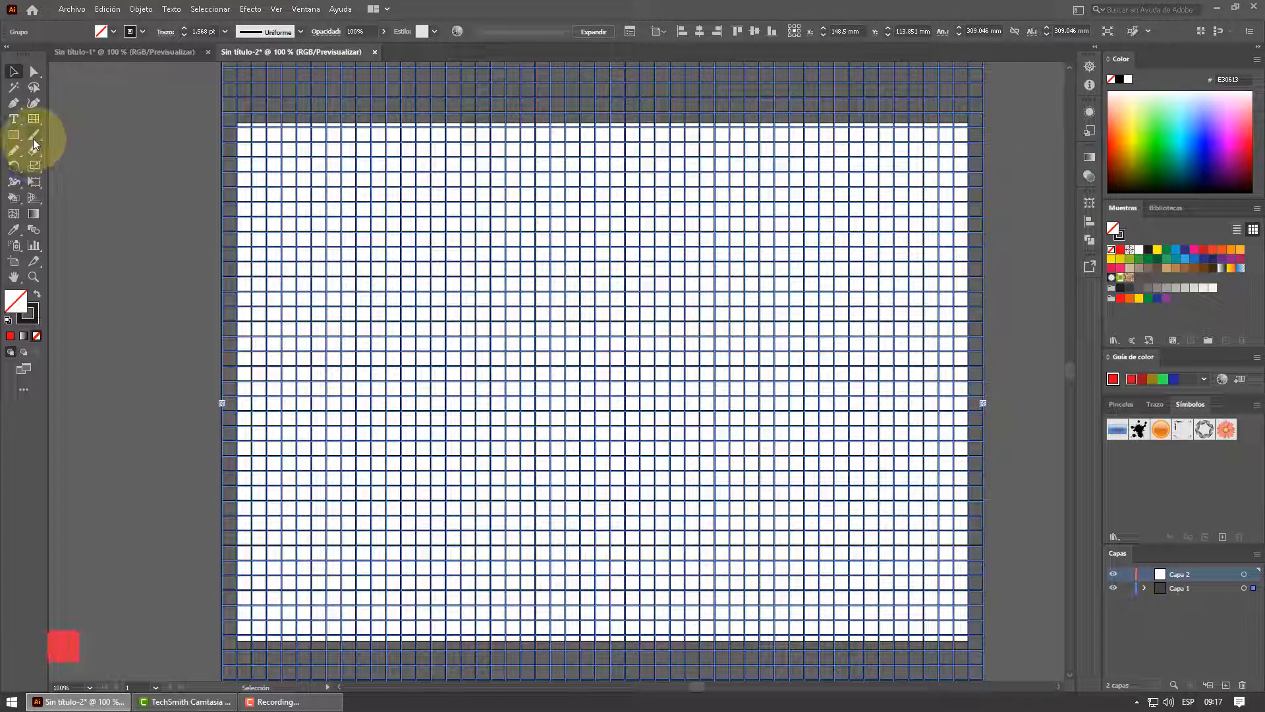
{"action": "left_click", "coordinate": [1128, 588]}
{"action": "left_click", "coordinate": [1177, 575]}
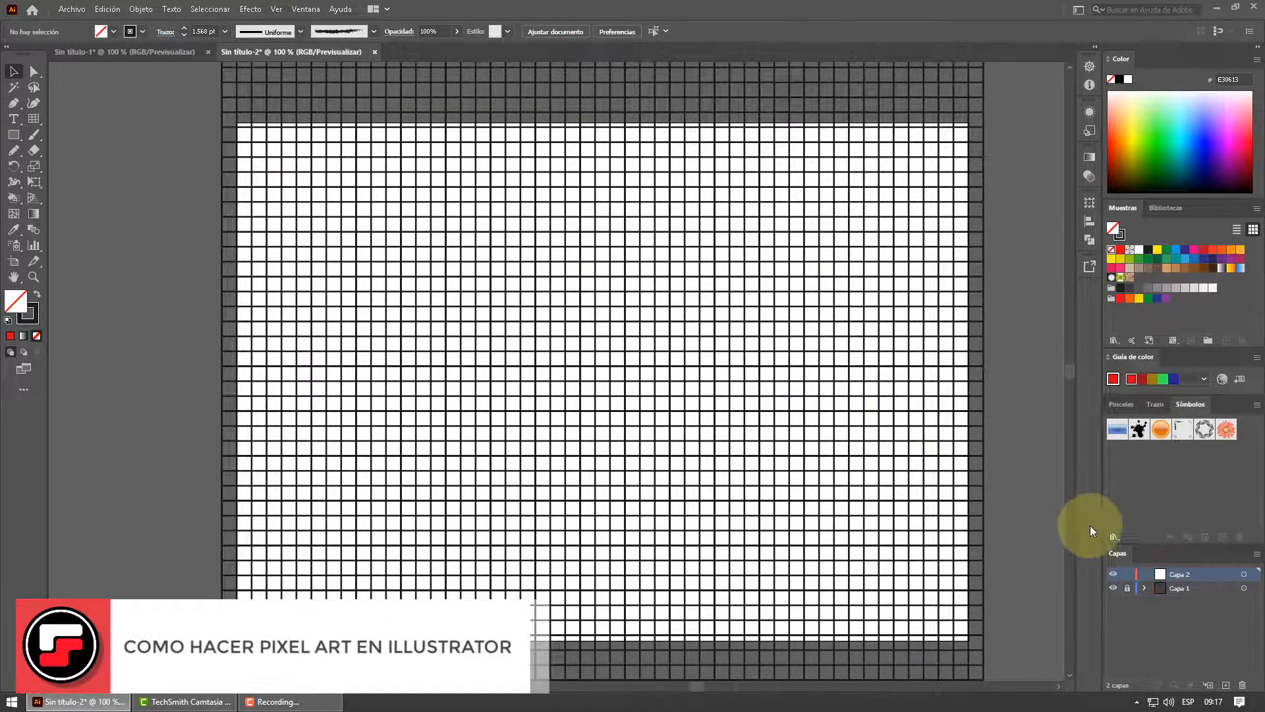
Rename the empty upper layer as boceto and the grid layer as cuadricula
{"action": "double_click", "coordinate": [1183, 576]}
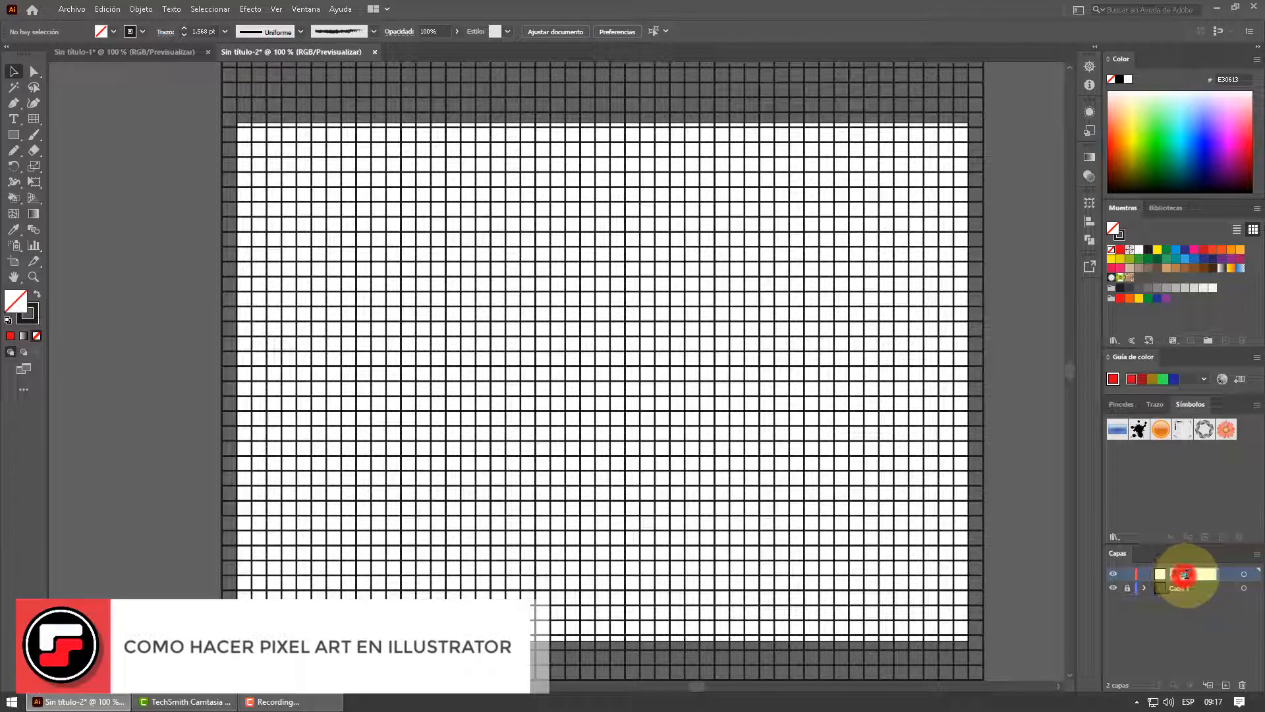
{"action": "type", "text": "gui"}
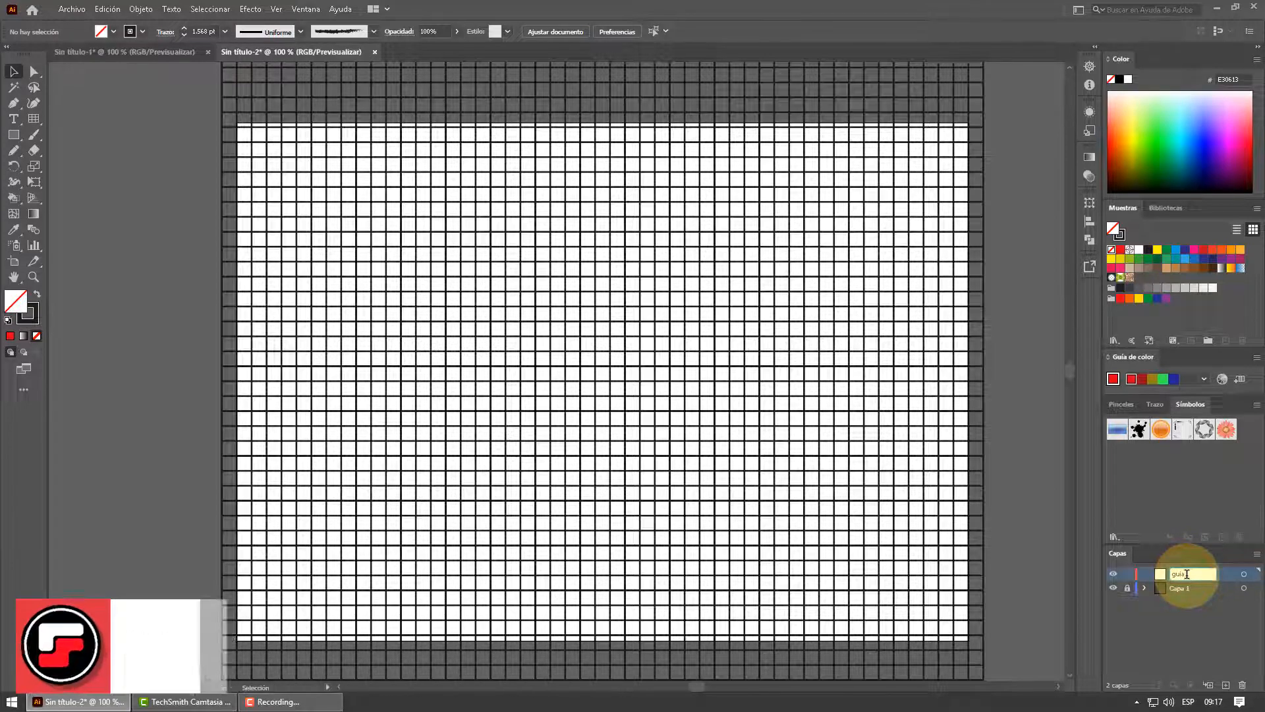
{"action": "key", "text": "BackSpace"}
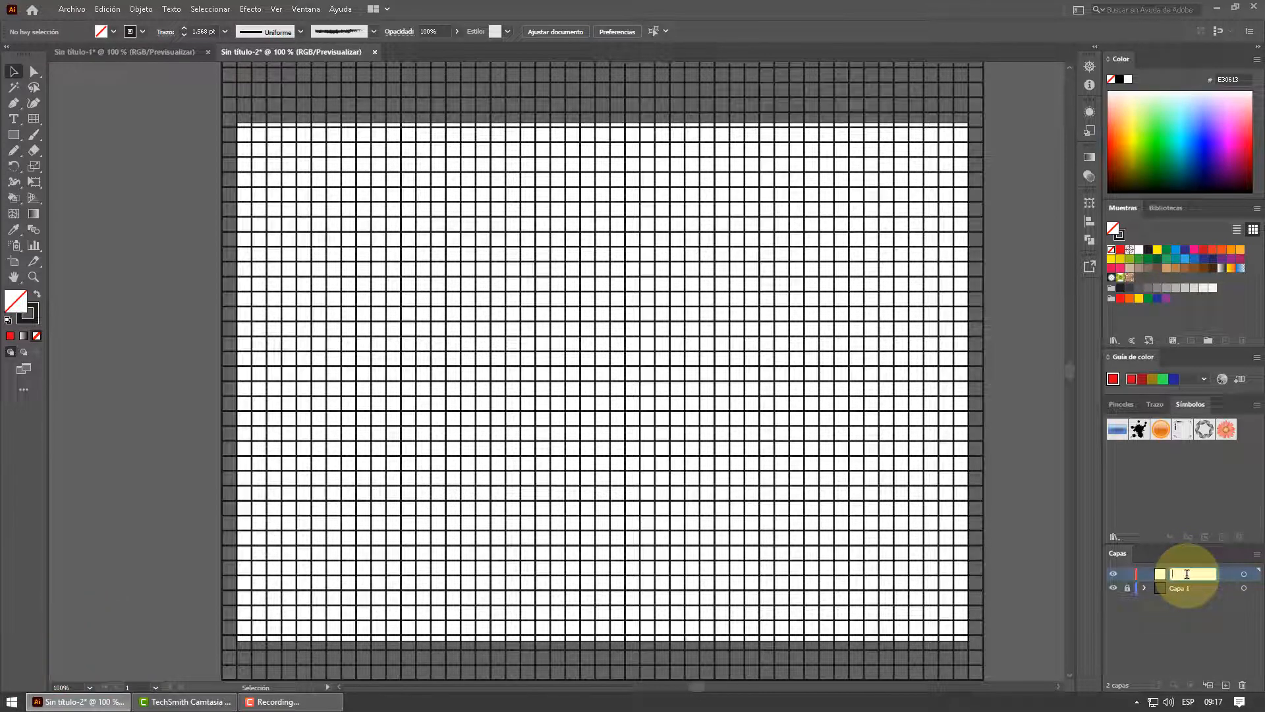
{"action": "key", "text": "Return"}
{"action": "double_click", "coordinate": [1188, 588]}
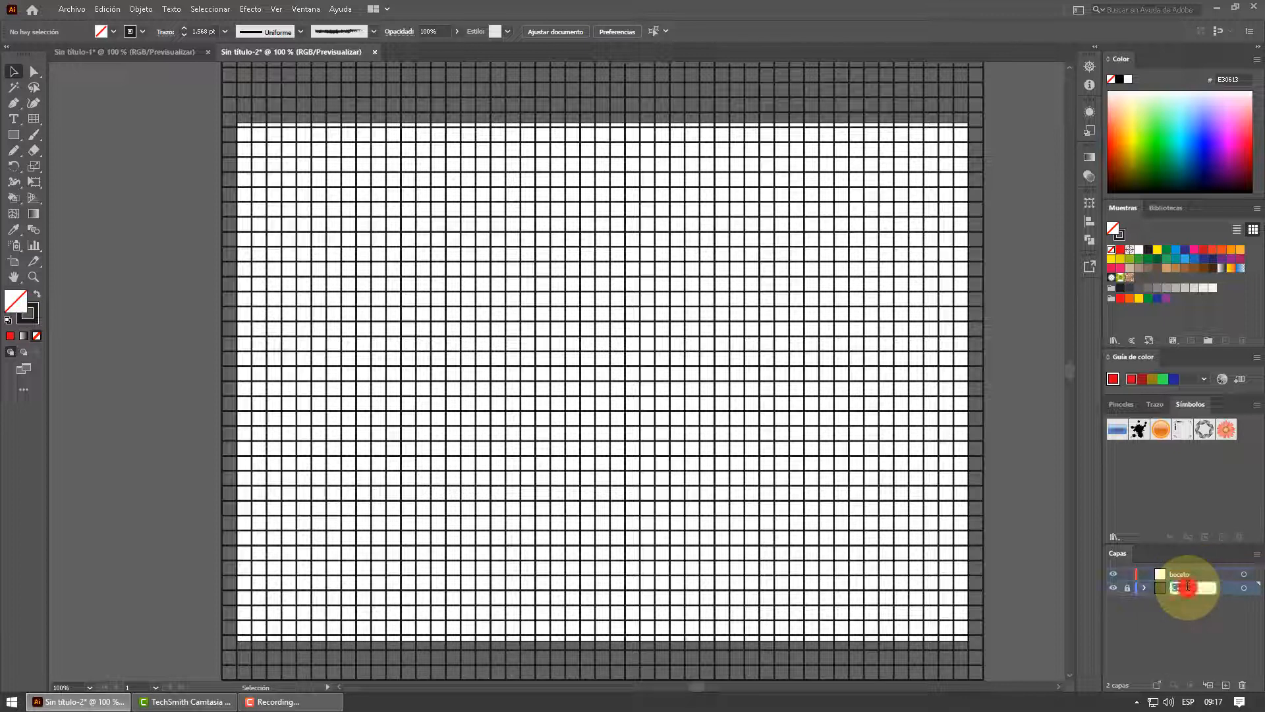
{"action": "type", "text": "g"}
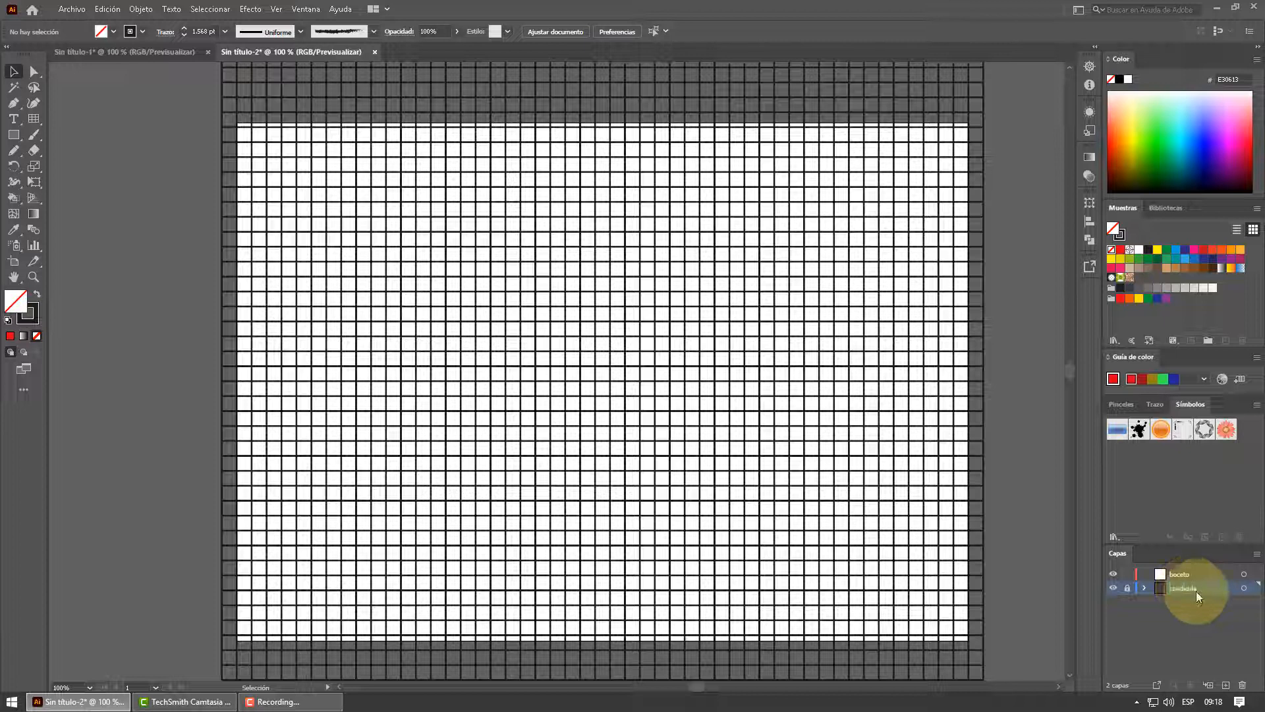
Sketch a pear outline on the boceto layer with the Paintbrush, adding a small oval highlight near its top
{"action": "left_click", "coordinate": [1180, 574]}
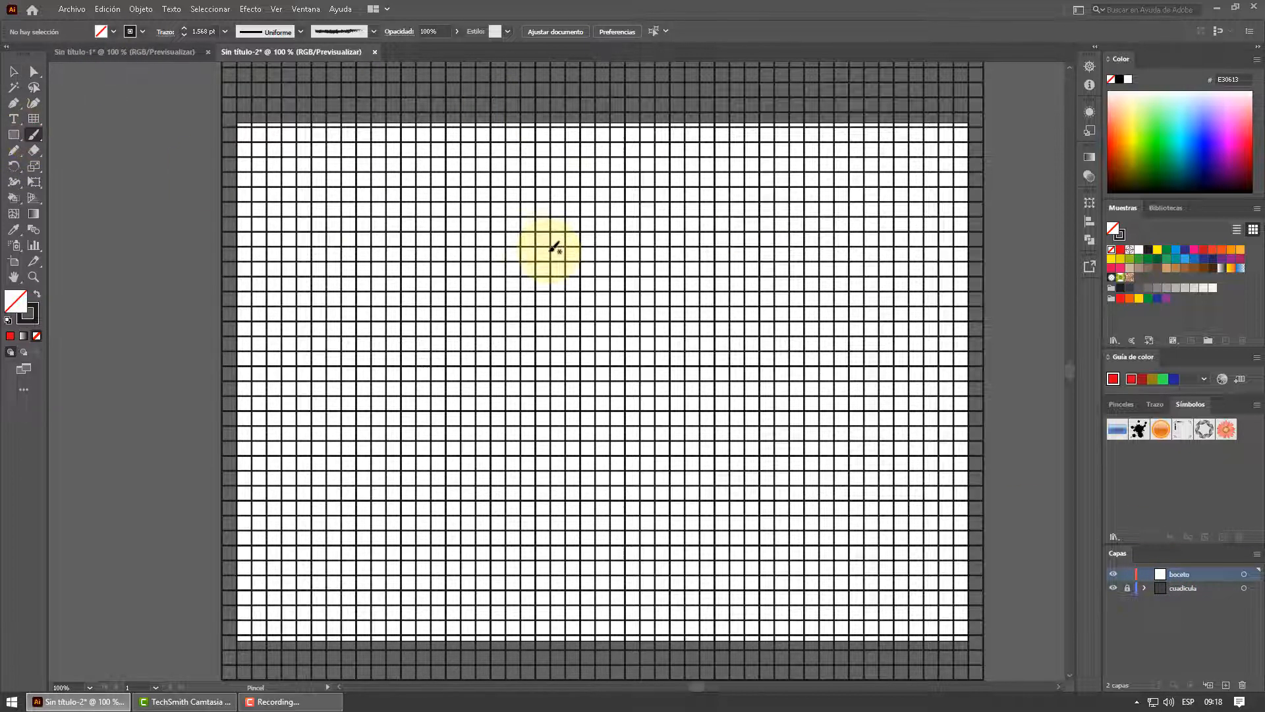
{"action": "left_click", "coordinate": [1121, 250]}
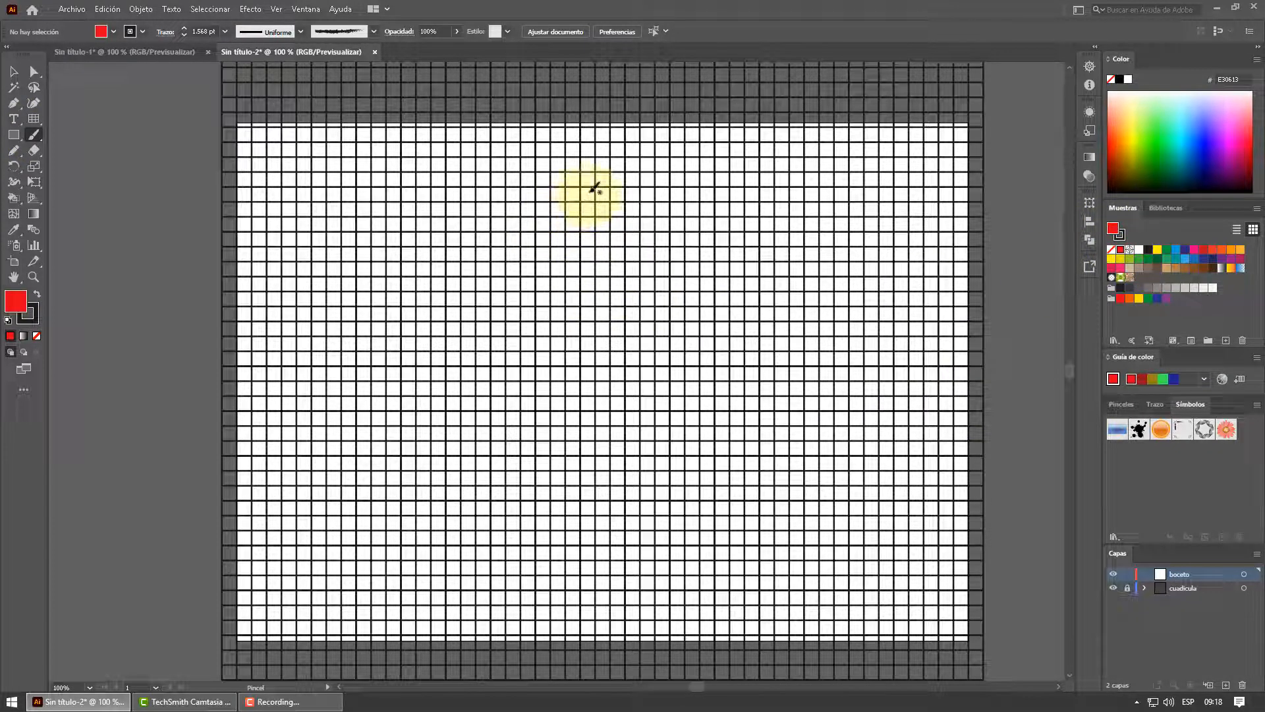
{"action": "mouse_move", "coordinate": [607, 169]}
{"action": "left_mouse_down"}
{"action": "mouse_move", "coordinate": [576, 175]}
{"action": "mouse_move", "coordinate": [556, 218]}
{"action": "mouse_move", "coordinate": [480, 298]}
{"action": "mouse_move", "coordinate": [465, 365]}
{"action": "mouse_move", "coordinate": [479, 410]}
{"action": "mouse_move", "coordinate": [513, 444]}
{"action": "mouse_move", "coordinate": [561, 453]}
{"action": "mouse_move", "coordinate": [612, 437]}
{"action": "mouse_move", "coordinate": [642, 407]}
{"action": "mouse_move", "coordinate": [646, 317]}
{"action": "mouse_move", "coordinate": [685, 231]}
{"action": "mouse_move", "coordinate": [678, 194]}
{"action": "mouse_move", "coordinate": [613, 168]}
{"action": "mouse_move", "coordinate": [670, 238]}
{"action": "mouse_move", "coordinate": [645, 178]}
{"action": "mouse_move", "coordinate": [613, 166]}
{"action": "mouse_move", "coordinate": [651, 172]}
{"action": "mouse_move", "coordinate": [680, 209]}
{"action": "mouse_move", "coordinate": [646, 306]}
{"action": "mouse_move", "coordinate": [641, 410]}
{"action": "mouse_move", "coordinate": [601, 449]}
{"action": "mouse_move", "coordinate": [537, 449]}
{"action": "left_mouse_up"}
{"action": "mouse_move", "coordinate": [571, 212]}
{"action": "left_mouse_down"}
{"action": "mouse_move", "coordinate": [576, 252]}
{"action": "mouse_move", "coordinate": [572, 214]}
{"action": "left_mouse_up"}
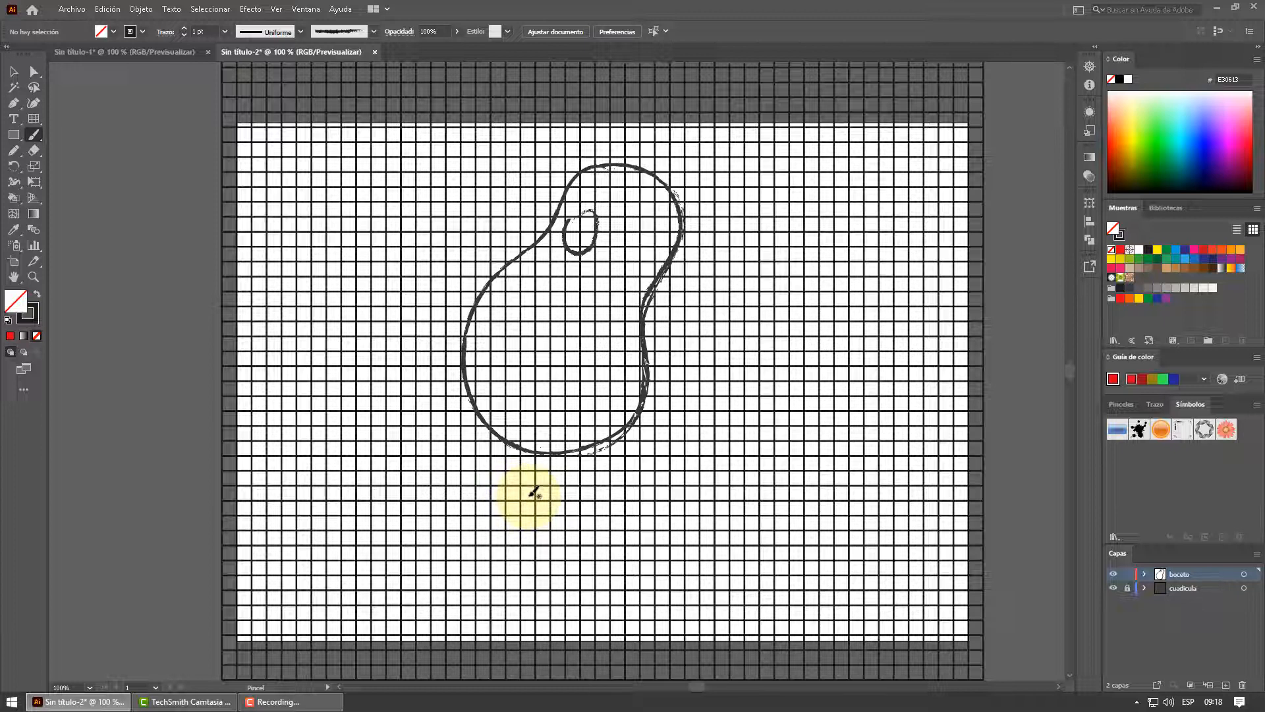
Sketch the word PERA in large capital letters below the pear outline on the boceto layer with the Paintbrush
{"action": "mouse_move", "coordinate": [530, 495]}
{"action": "left_mouse_down"}
{"action": "mouse_move", "coordinate": [484, 493]}
{"action": "mouse_move", "coordinate": [483, 598]}
{"action": "mouse_move", "coordinate": [486, 610]}
{"action": "mouse_move", "coordinate": [535, 602]}
{"action": "left_mouse_up"}
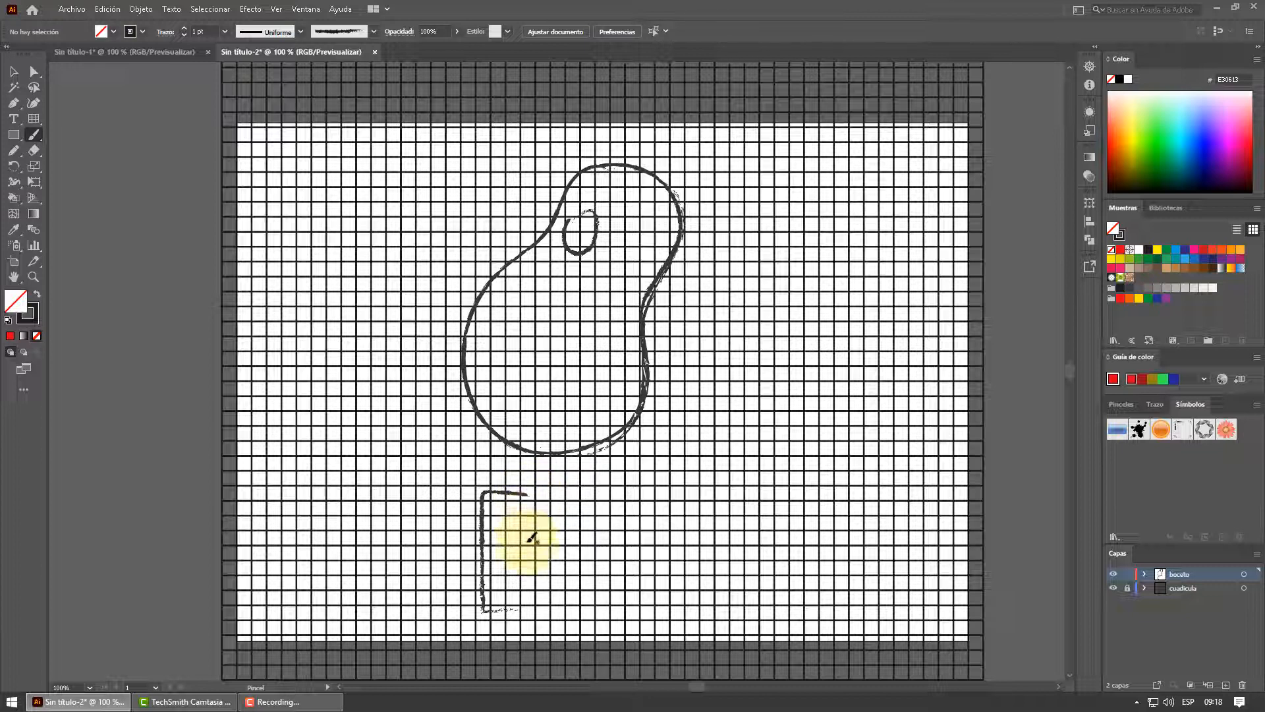
{"action": "left_click_drag", "start_coordinate": [527, 555], "coordinate": [485, 551]}
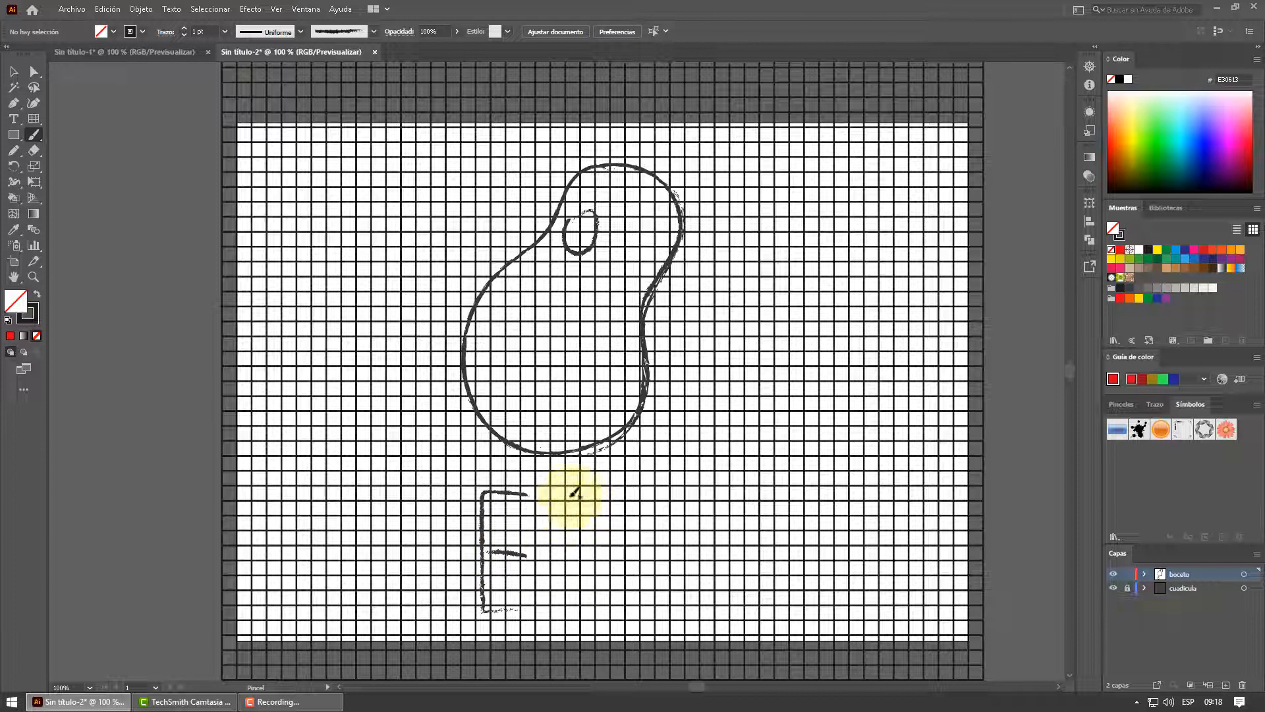
{"action": "mouse_move", "coordinate": [577, 493]}
{"action": "left_mouse_down"}
{"action": "mouse_move", "coordinate": [571, 613]}
{"action": "mouse_move", "coordinate": [575, 498]}
{"action": "mouse_move", "coordinate": [594, 488]}
{"action": "mouse_move", "coordinate": [620, 490]}
{"action": "mouse_move", "coordinate": [622, 545]}
{"action": "mouse_move", "coordinate": [577, 557]}
{"action": "mouse_move", "coordinate": [620, 610]}
{"action": "left_mouse_up"}
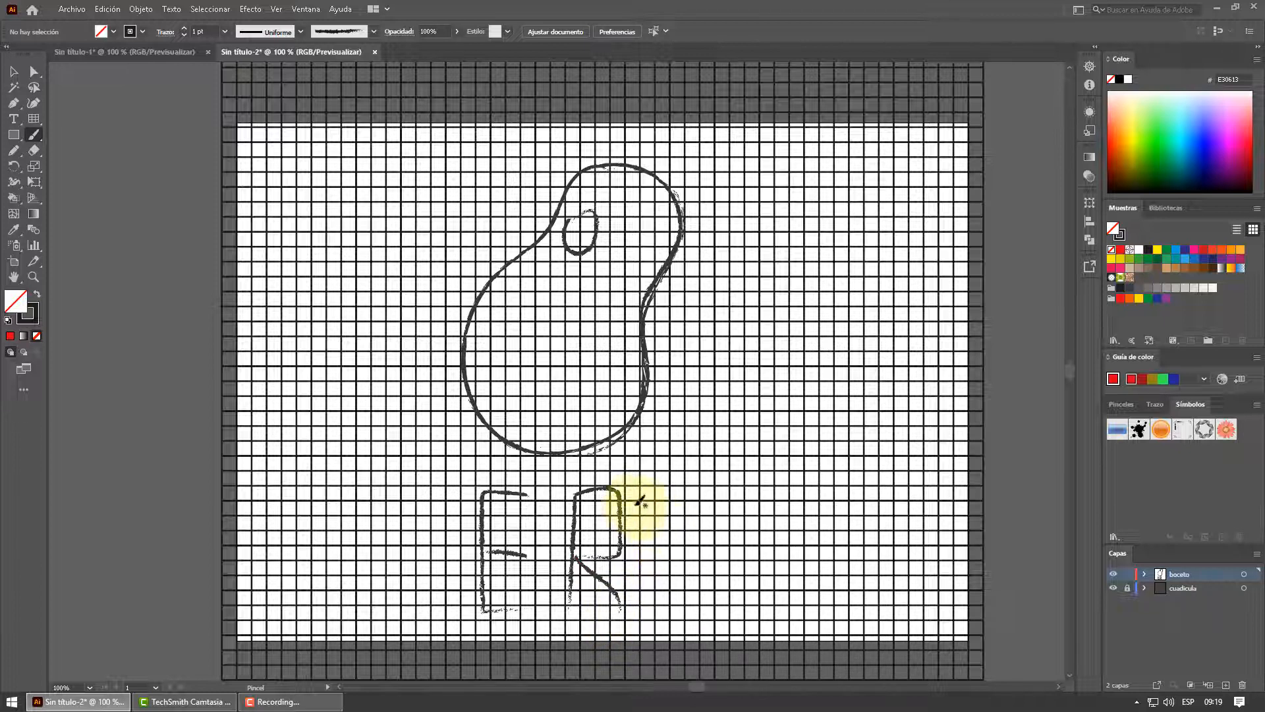
{"action": "left_click_drag", "start_coordinate": [663, 494], "coordinate": [669, 604]}
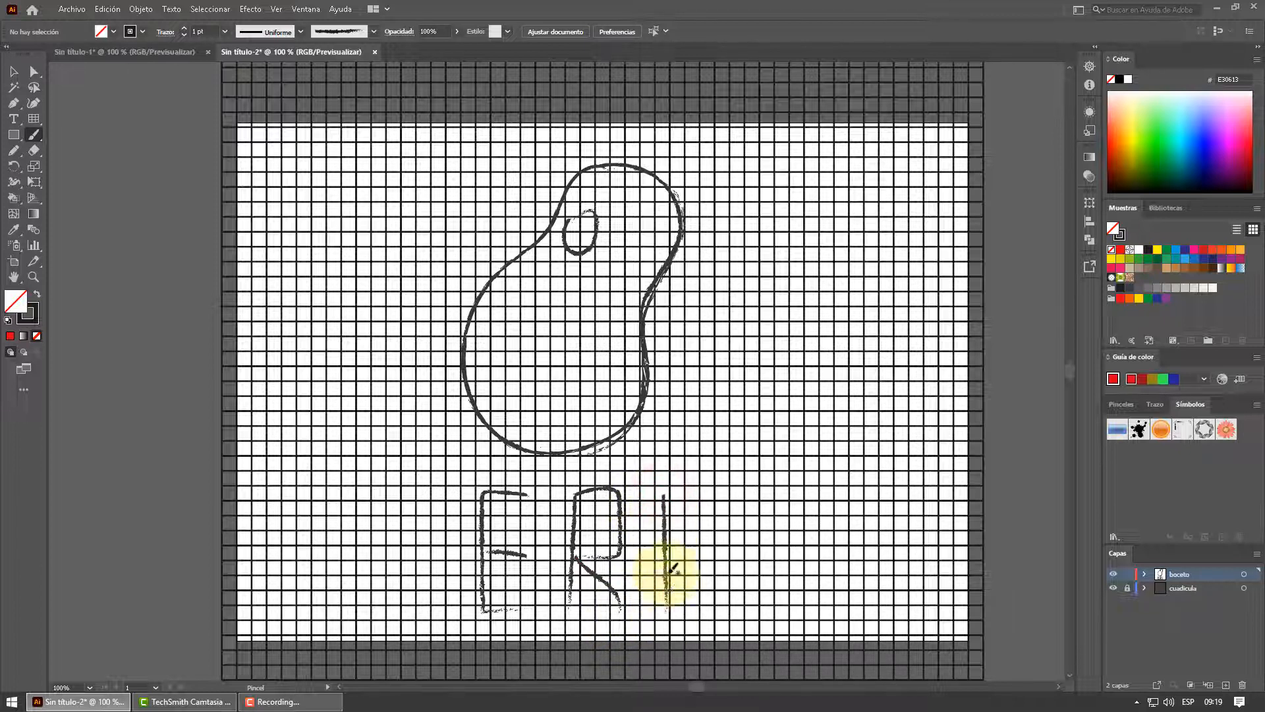
{"action": "mouse_move", "coordinate": [663, 497]}
{"action": "left_mouse_down"}
{"action": "mouse_move", "coordinate": [709, 494]}
{"action": "mouse_move", "coordinate": [714, 614]}
{"action": "left_mouse_up"}
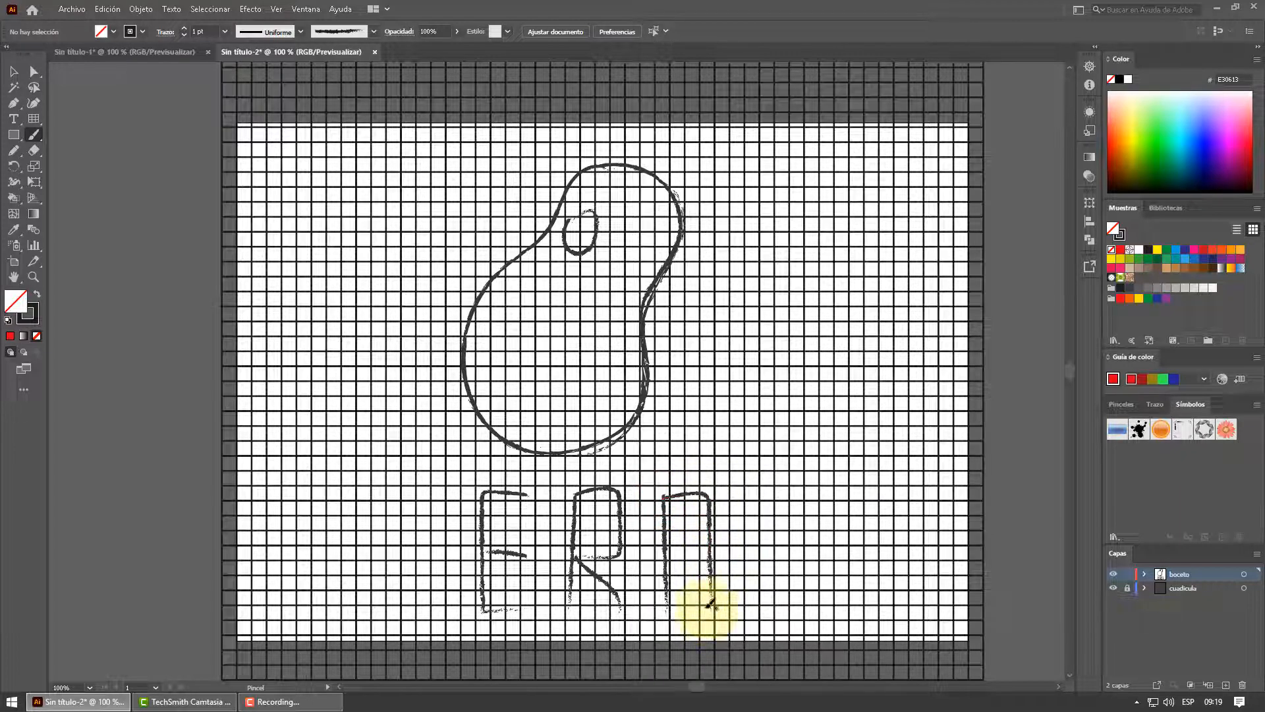
{"action": "left_click_drag", "start_coordinate": [668, 551], "coordinate": [710, 552]}
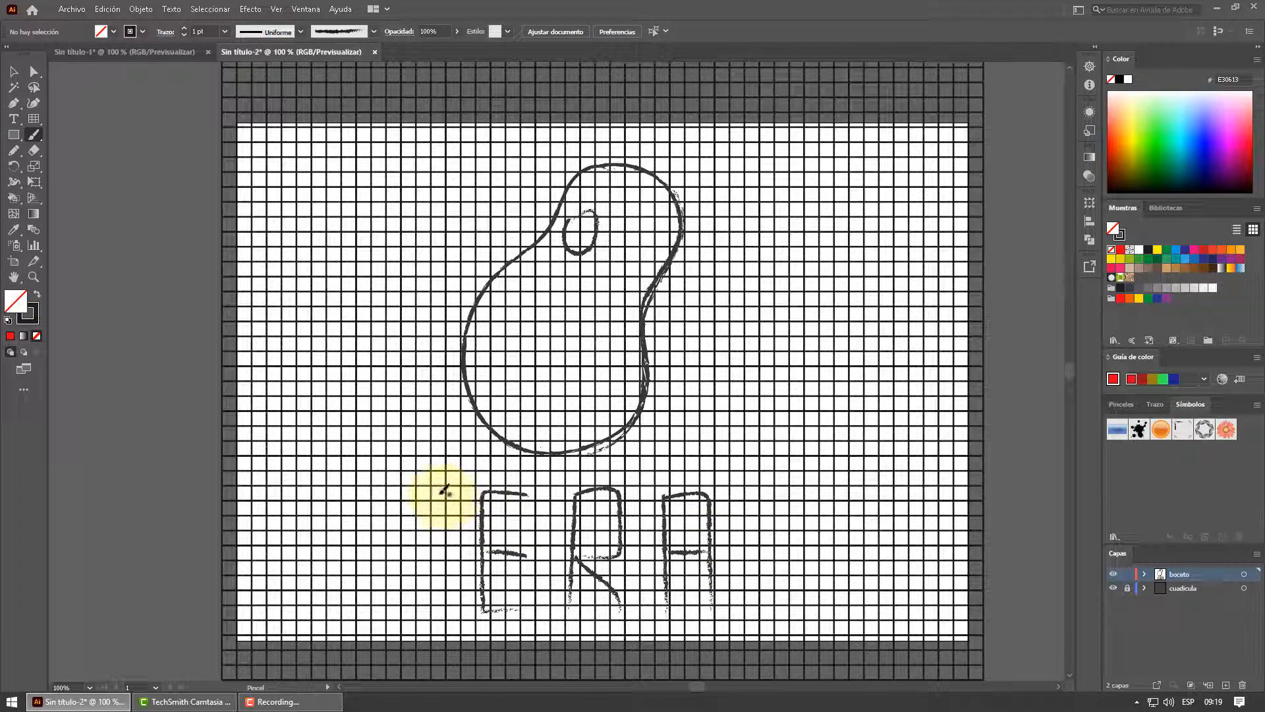
{"action": "left_click_drag", "start_coordinate": [441, 493], "coordinate": [423, 491]}
{"action": "left_click_drag", "start_coordinate": [397, 490], "coordinate": [396, 534]}
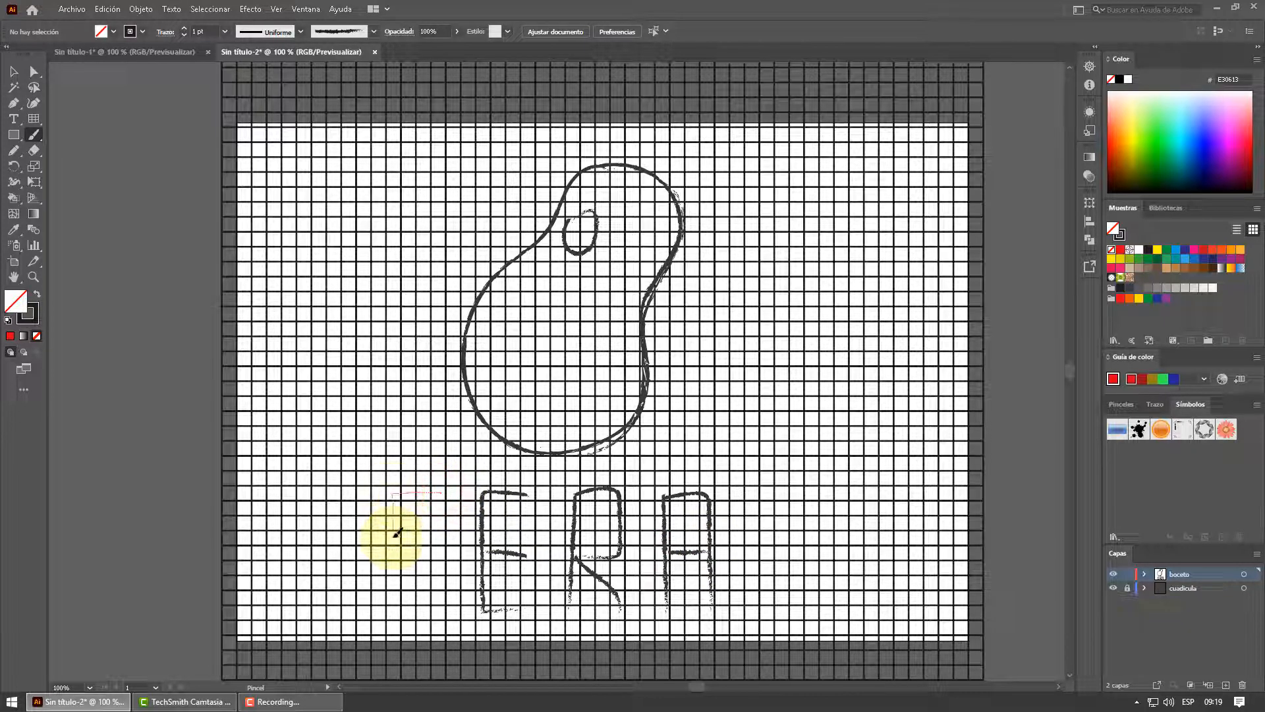
{"action": "left_click_drag", "start_coordinate": [398, 615], "coordinate": [396, 615]}
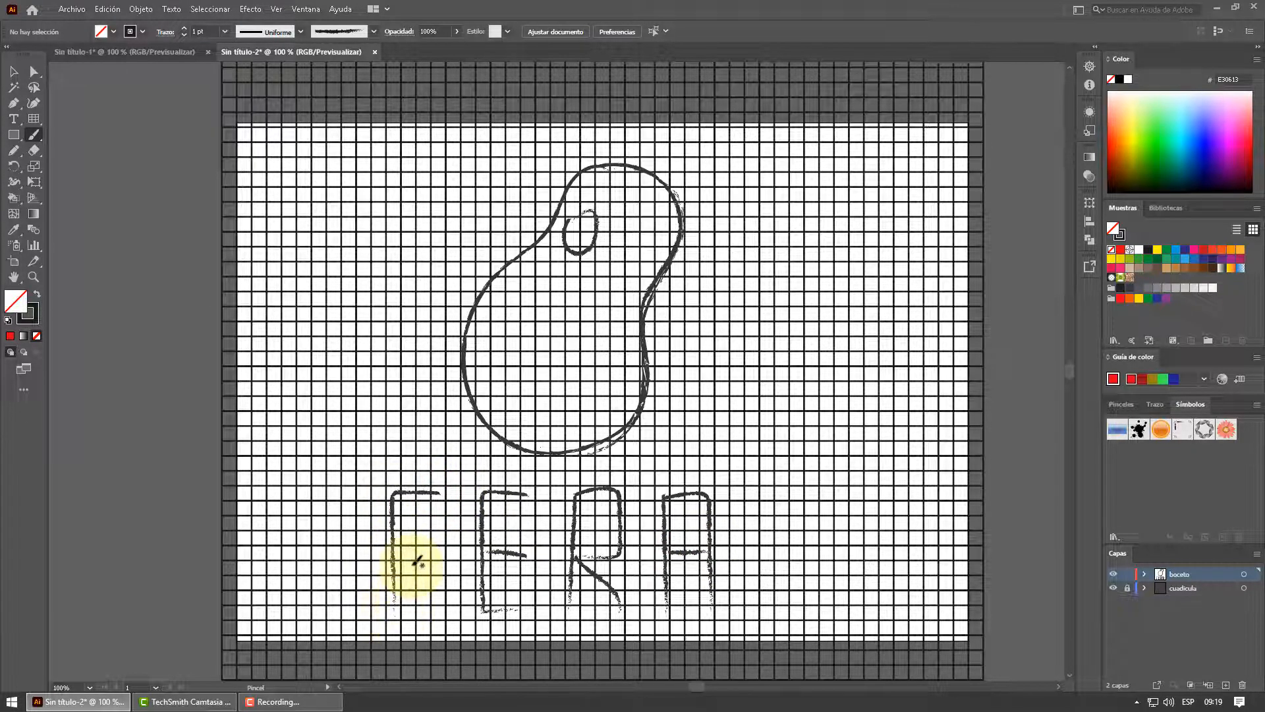
{"action": "mouse_move", "coordinate": [397, 552]}
{"action": "left_mouse_down"}
{"action": "mouse_move", "coordinate": [419, 550]}
{"action": "mouse_move", "coordinate": [448, 493]}
{"action": "left_mouse_up"}
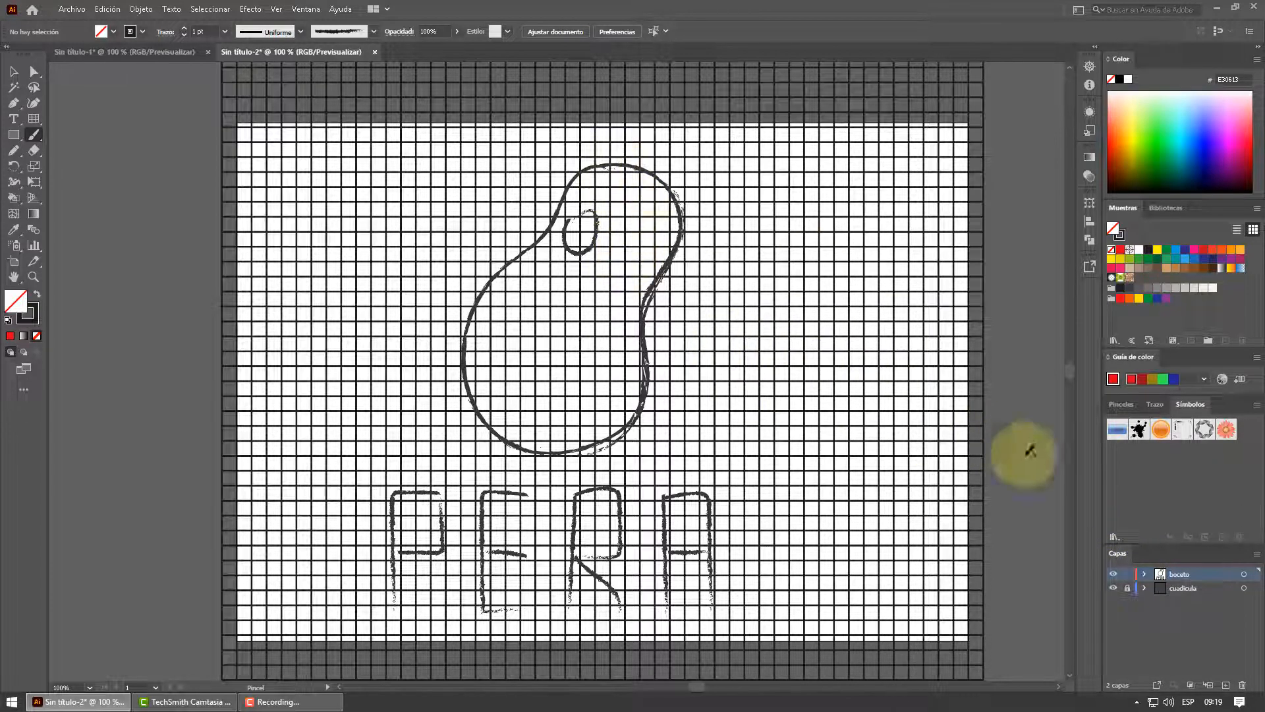
Lock the boceto layer, unlock the cuadricula layer and make cuadricula the active layer
{"action": "left_click", "coordinate": [1127, 577]}
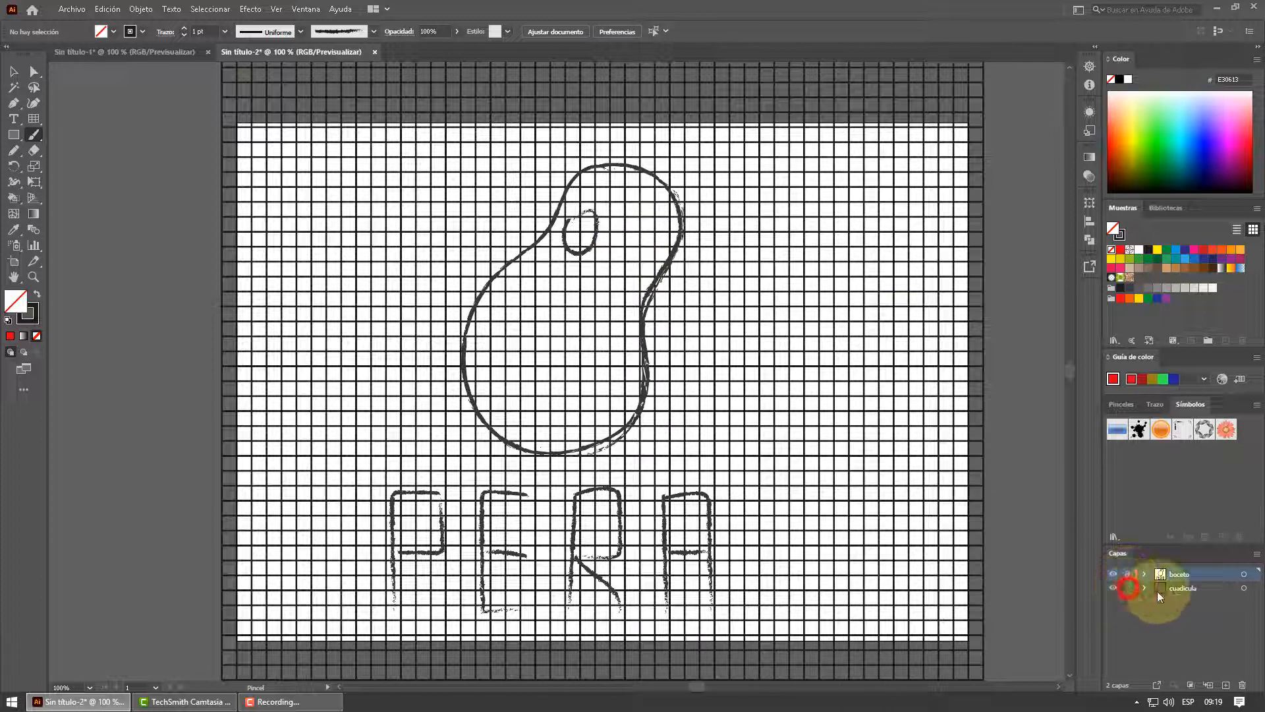
{"action": "left_click", "coordinate": [1184, 589]}
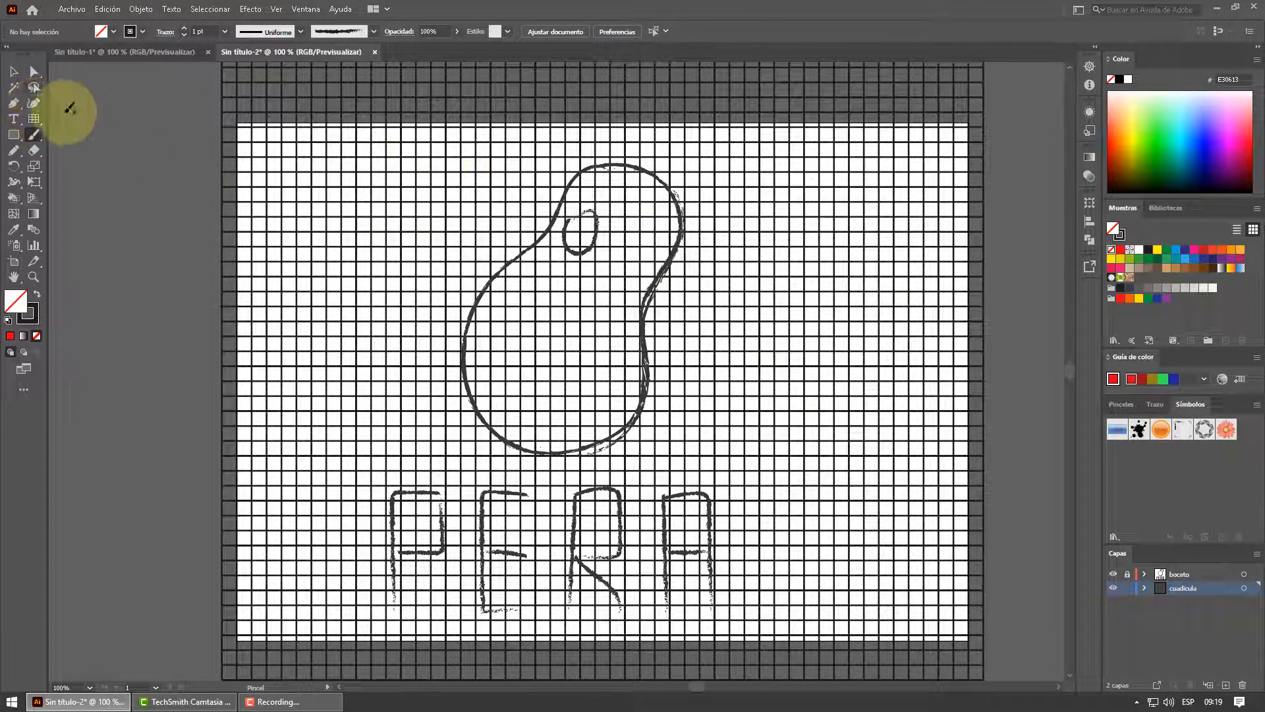
{"action": "left_click", "coordinate": [14, 70]}
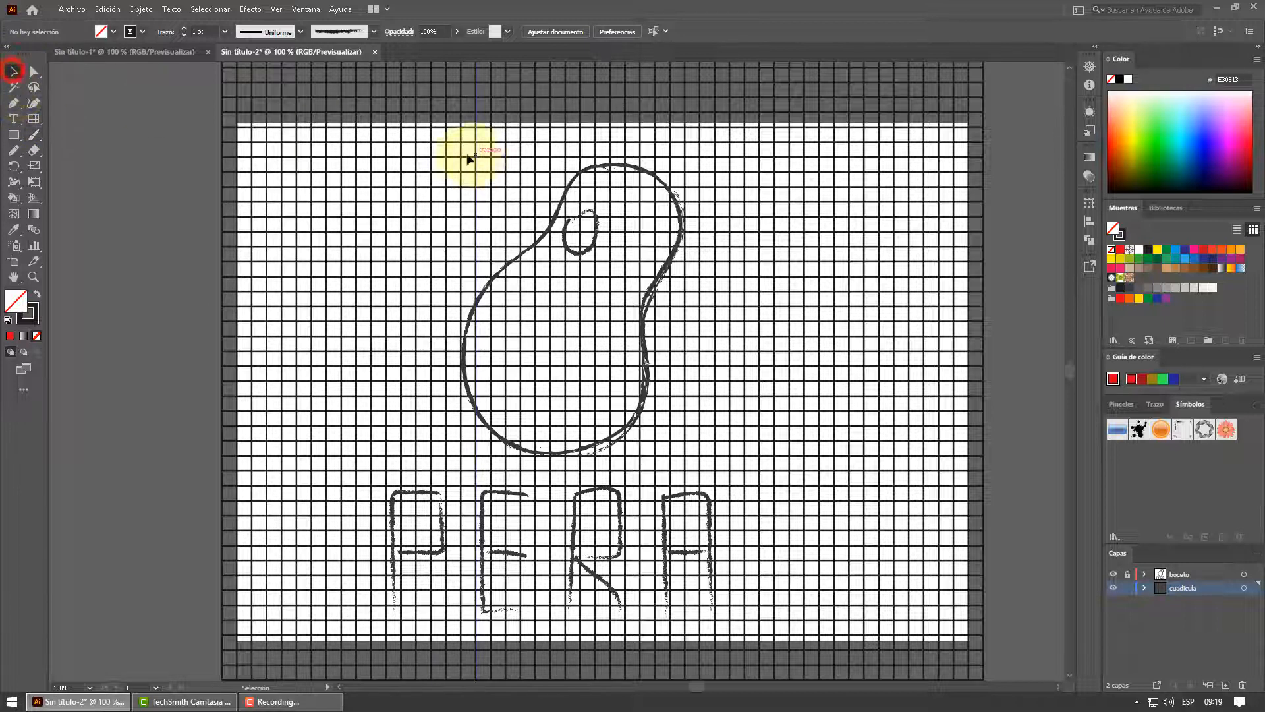
Fill the grid cells inside the pear outline with green 95C11F using the Live Paint Bucket
{"action": "left_click", "coordinate": [13, 200]}
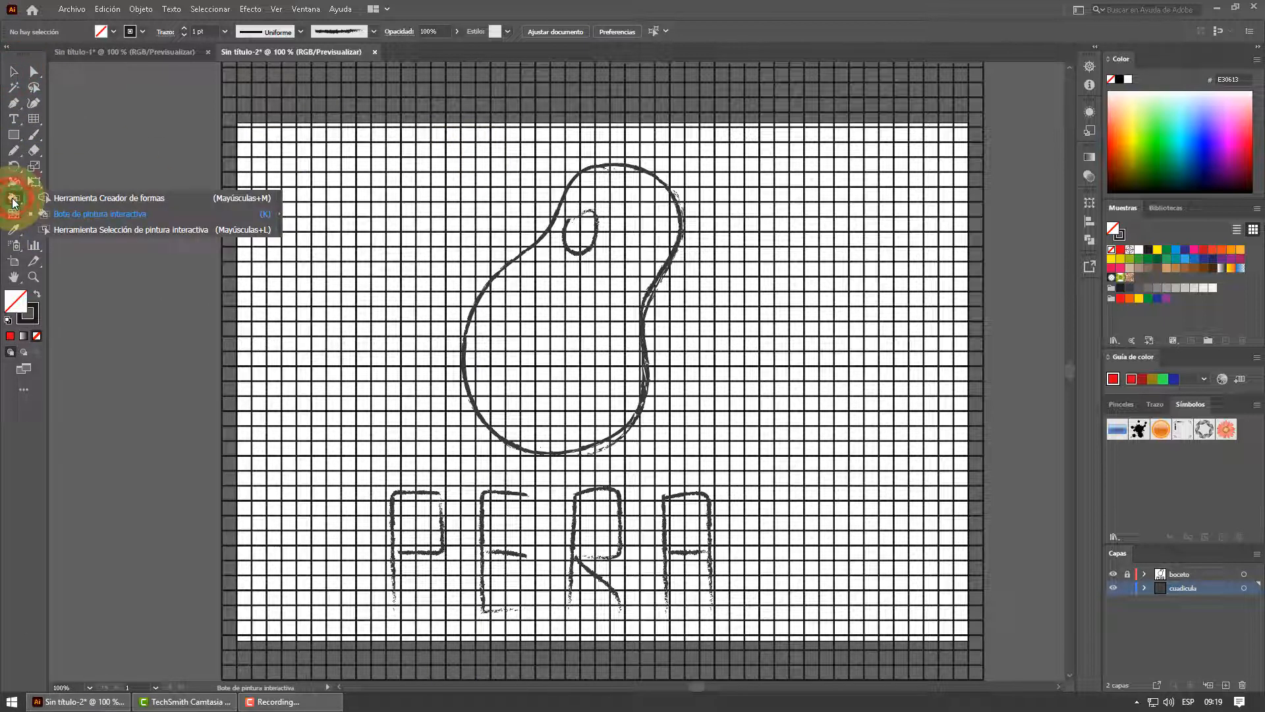
{"action": "left_click", "coordinate": [59, 216]}
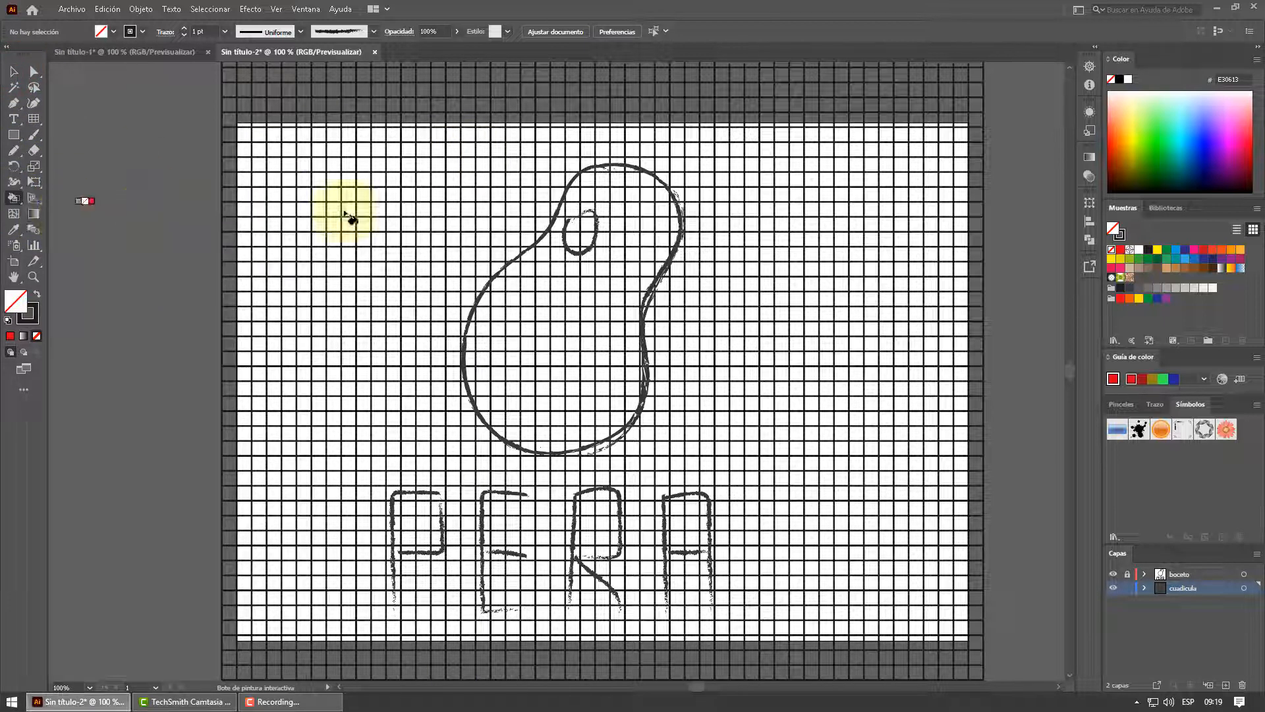
{"action": "left_click", "coordinate": [1132, 260]}
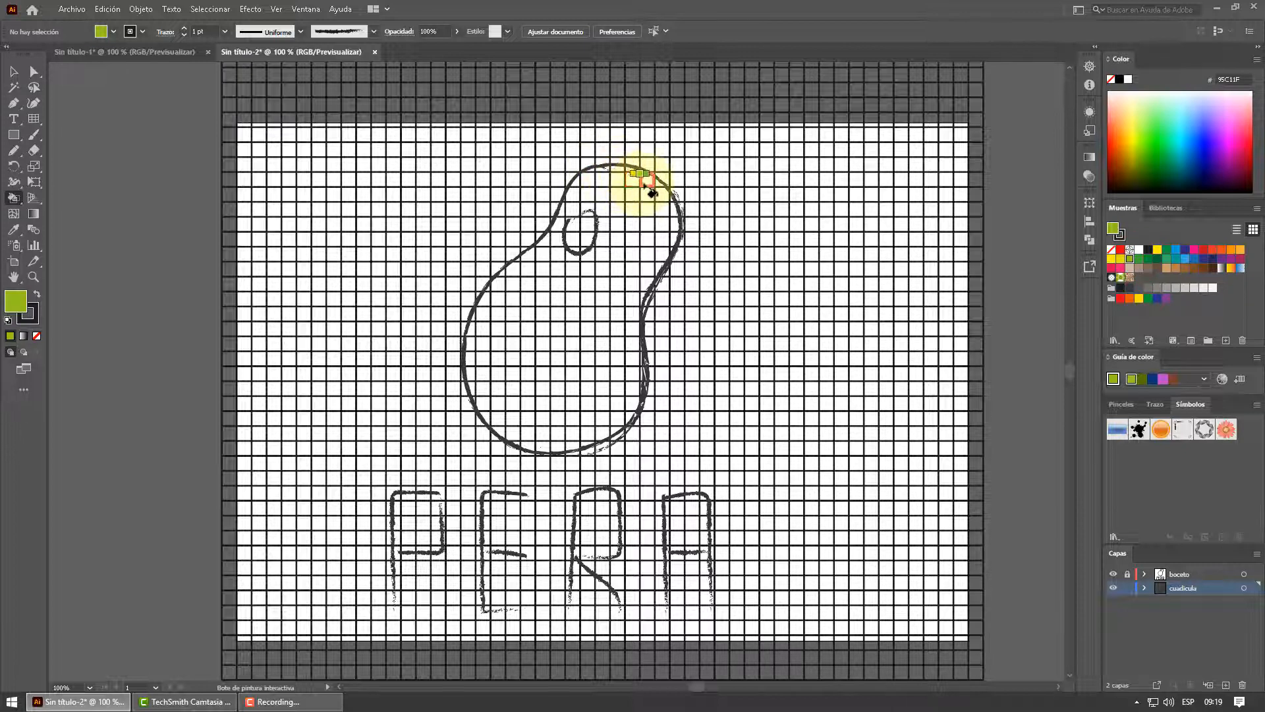
{"action": "mouse_move", "coordinate": [653, 191]}
{"action": "left_mouse_down"}
{"action": "mouse_move", "coordinate": [594, 181]}
{"action": "mouse_move", "coordinate": [581, 203]}
{"action": "mouse_move", "coordinate": [654, 196]}
{"action": "mouse_move", "coordinate": [664, 222]}
{"action": "mouse_move", "coordinate": [572, 212]}
{"action": "mouse_move", "coordinate": [613, 229]}
{"action": "mouse_move", "coordinate": [570, 228]}
{"action": "mouse_move", "coordinate": [557, 247]}
{"action": "mouse_move", "coordinate": [654, 250]}
{"action": "mouse_move", "coordinate": [638, 262]}
{"action": "mouse_move", "coordinate": [548, 260]}
{"action": "mouse_move", "coordinate": [486, 352]}
{"action": "left_mouse_up"}
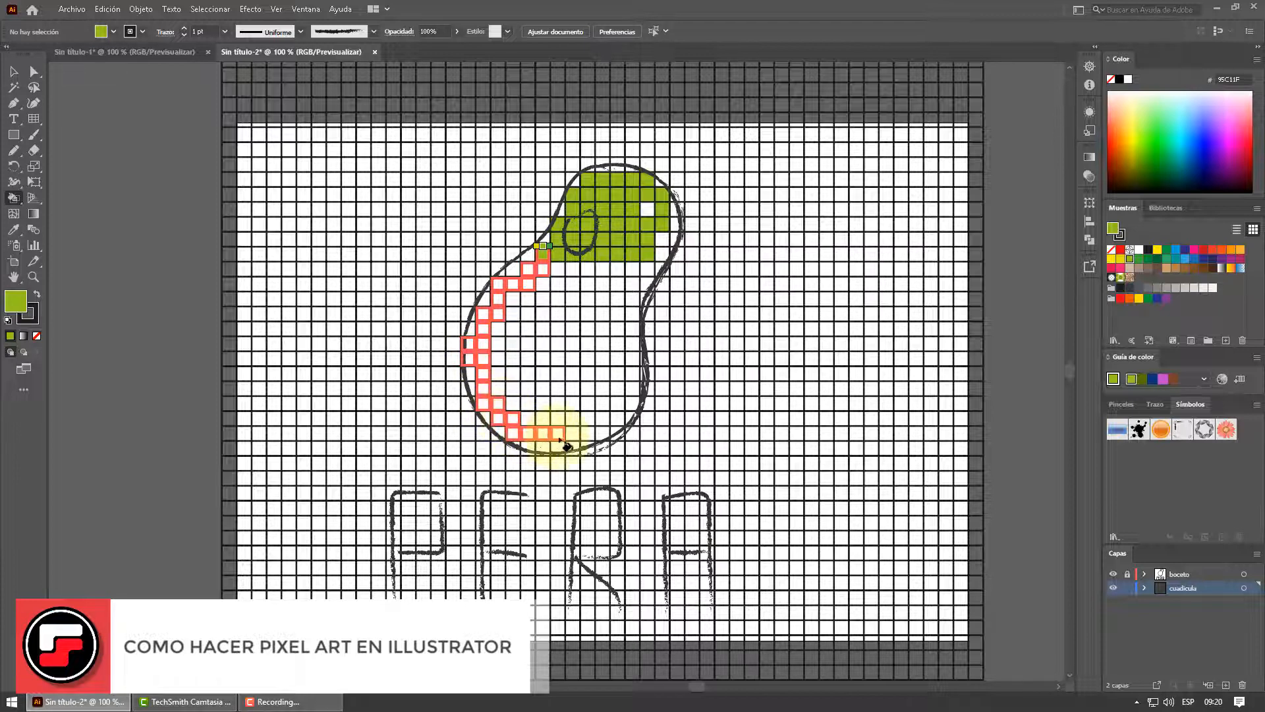
{"action": "mouse_move", "coordinate": [565, 445]}
{"action": "left_mouse_down"}
{"action": "mouse_move", "coordinate": [620, 398]}
{"action": "mouse_move", "coordinate": [630, 278]}
{"action": "mouse_move", "coordinate": [546, 283]}
{"action": "mouse_move", "coordinate": [507, 335]}
{"action": "mouse_move", "coordinate": [545, 362]}
{"action": "left_mouse_up"}
{"action": "mouse_move", "coordinate": [580, 296]}
{"action": "left_mouse_down"}
{"action": "mouse_move", "coordinate": [533, 366]}
{"action": "mouse_move", "coordinate": [508, 363]}
{"action": "mouse_move", "coordinate": [525, 298]}
{"action": "mouse_move", "coordinate": [501, 369]}
{"action": "mouse_move", "coordinate": [582, 339]}
{"action": "mouse_move", "coordinate": [608, 285]}
{"action": "mouse_move", "coordinate": [648, 265]}
{"action": "mouse_move", "coordinate": [672, 227]}
{"action": "mouse_move", "coordinate": [661, 209]}
{"action": "mouse_move", "coordinate": [633, 225]}
{"action": "mouse_move", "coordinate": [593, 333]}
{"action": "left_mouse_up"}
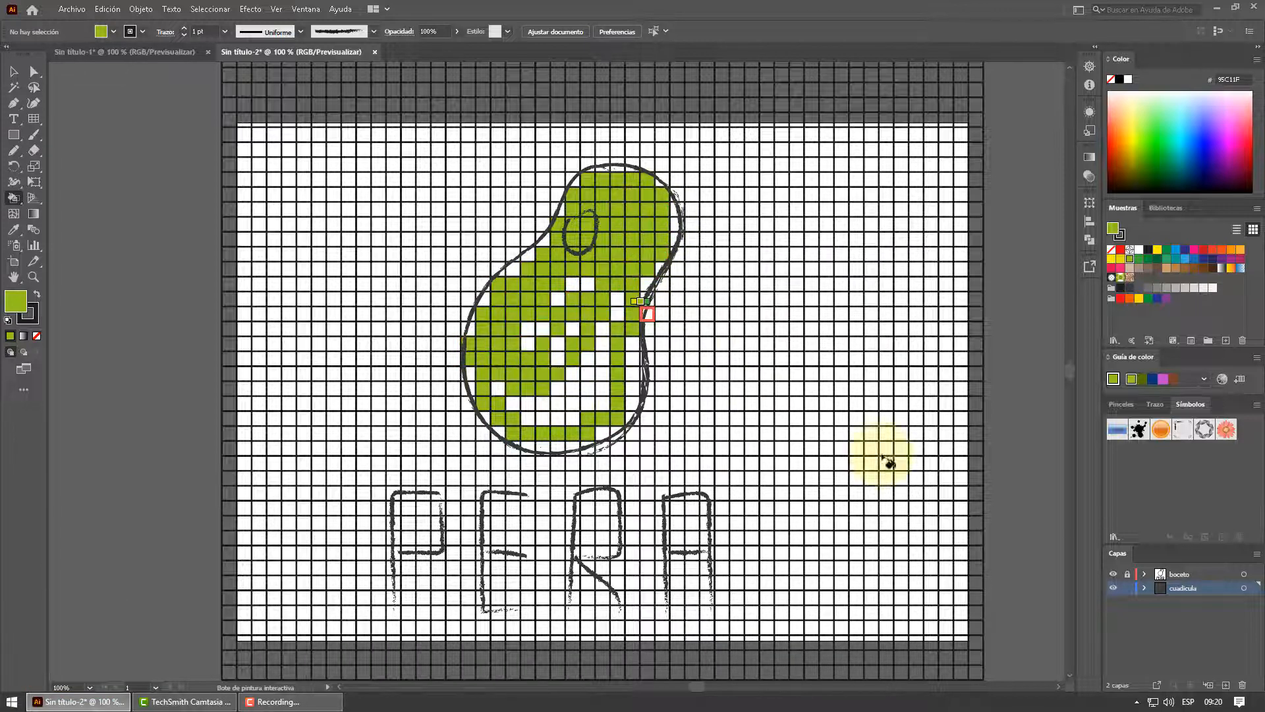
Hide and show the cuadricula and boceto layers in turn to check what each contains
{"action": "left_click", "coordinate": [1113, 588]}
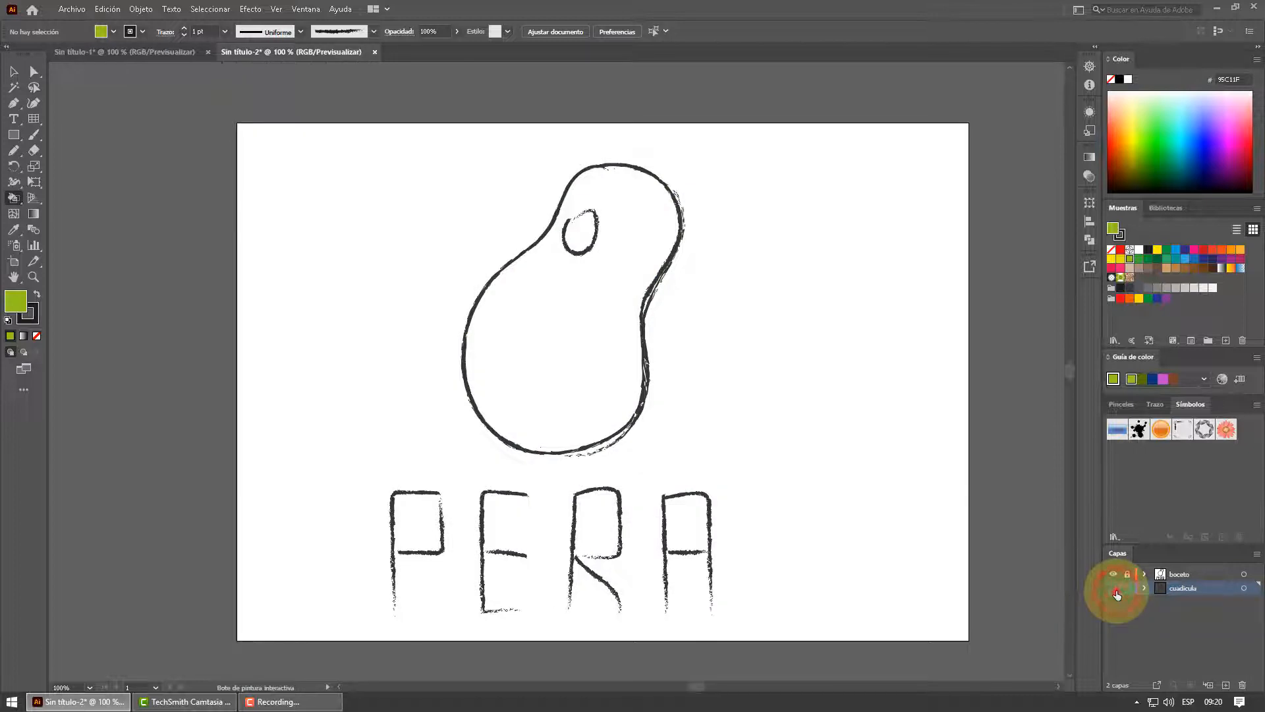
{"action": "left_click", "coordinate": [1113, 587]}
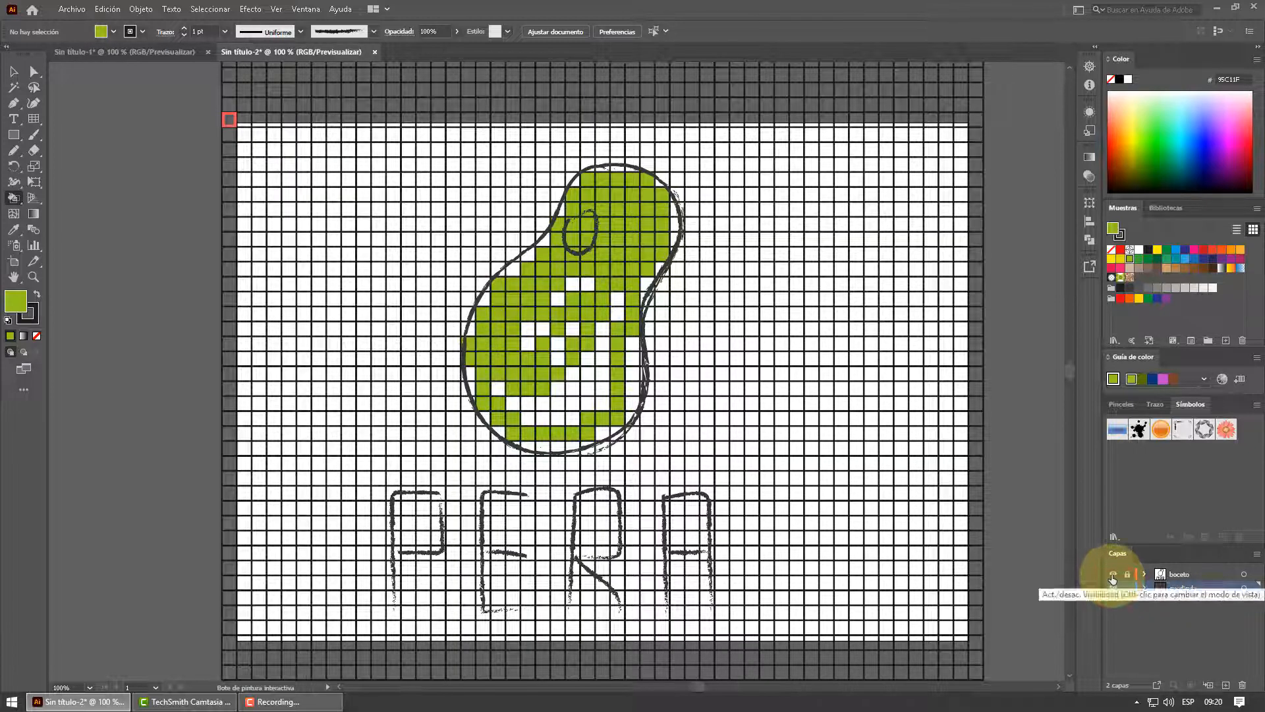
{"action": "left_click", "coordinate": [1113, 576]}
{"action": "left_click", "coordinate": [1113, 576]}
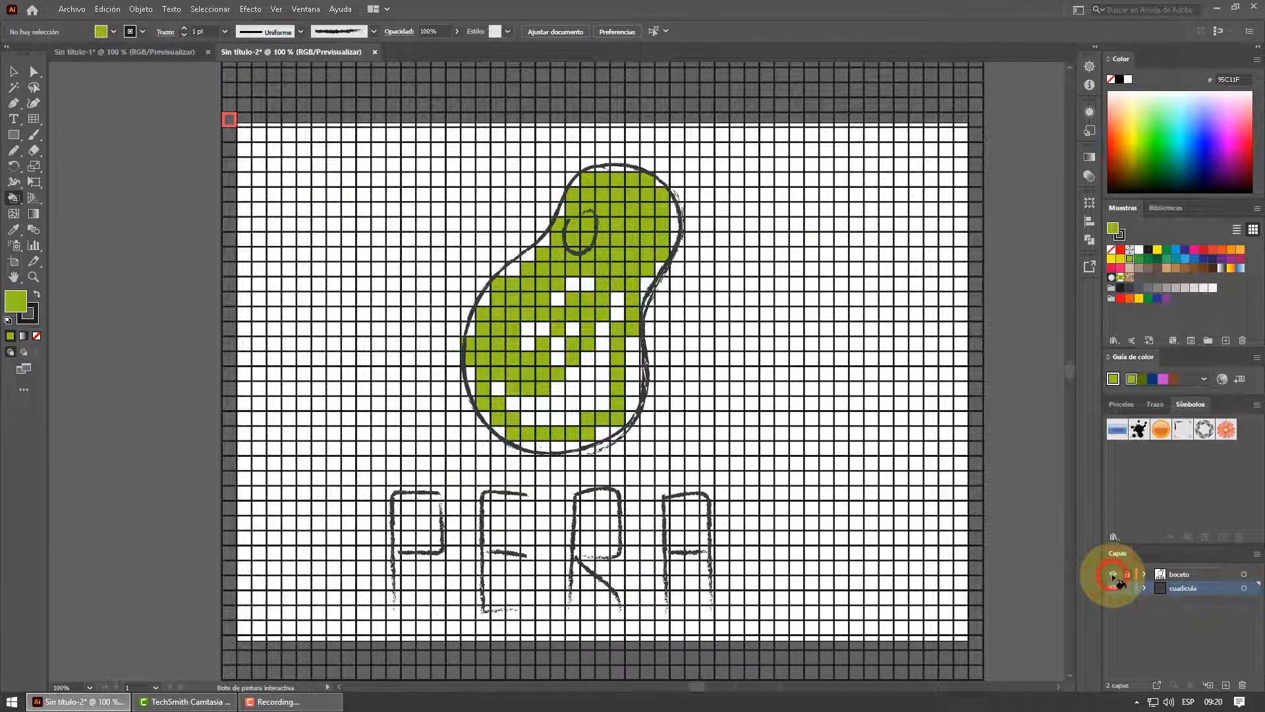
Fill the cells still empty inside the pear and along its right and lower edges with the same green
{"action": "mouse_move", "coordinate": [588, 285]}
{"action": "left_mouse_down"}
{"action": "mouse_move", "coordinate": [536, 327]}
{"action": "mouse_move", "coordinate": [501, 379]}
{"action": "mouse_move", "coordinate": [521, 412]}
{"action": "mouse_move", "coordinate": [571, 417]}
{"action": "mouse_move", "coordinate": [599, 403]}
{"action": "mouse_move", "coordinate": [603, 342]}
{"action": "mouse_move", "coordinate": [626, 306]}
{"action": "mouse_move", "coordinate": [579, 311]}
{"action": "mouse_move", "coordinate": [556, 354]}
{"action": "mouse_move", "coordinate": [573, 338]}
{"action": "mouse_move", "coordinate": [567, 349]}
{"action": "left_mouse_up"}
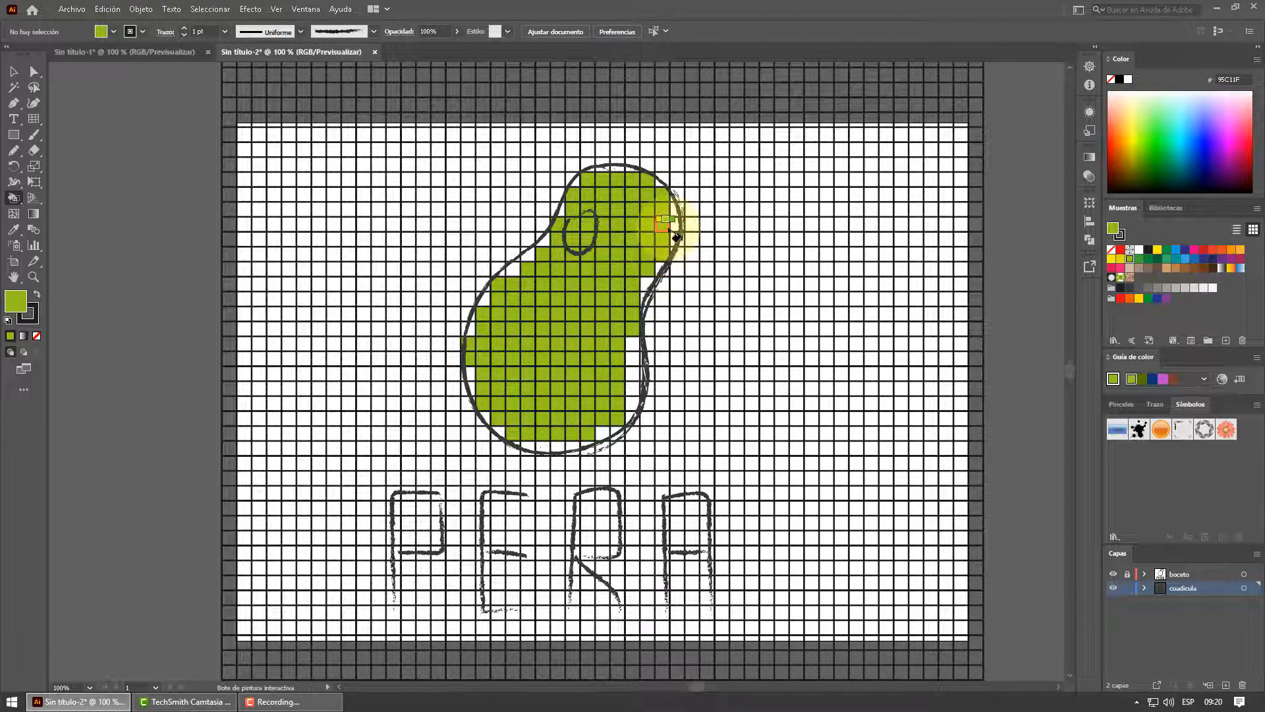
{"action": "left_click_drag", "start_coordinate": [673, 214], "coordinate": [672, 220]}
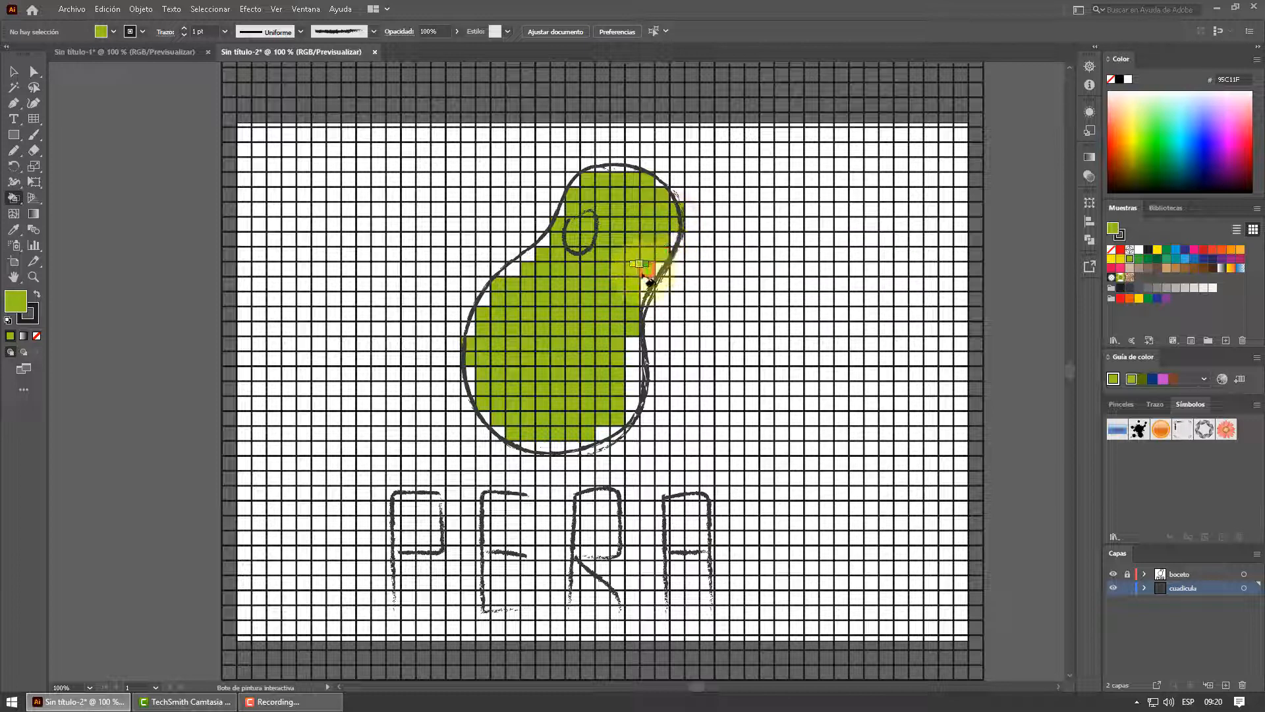
{"action": "mouse_move", "coordinate": [649, 293]}
{"action": "left_mouse_down"}
{"action": "mouse_move", "coordinate": [620, 312]}
{"action": "mouse_move", "coordinate": [636, 362]}
{"action": "mouse_move", "coordinate": [611, 404]}
{"action": "left_mouse_up"}
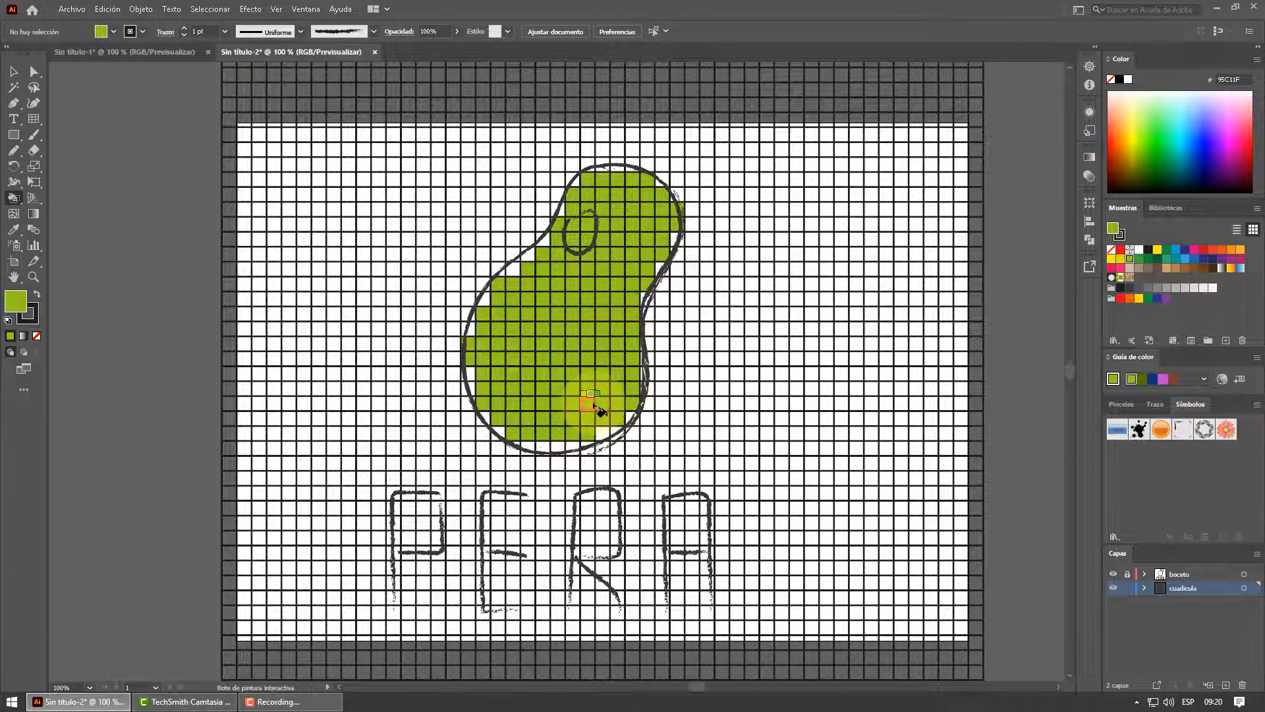
{"action": "left_click", "coordinate": [633, 344]}
{"action": "mouse_move", "coordinate": [644, 357]}
{"action": "left_mouse_down"}
{"action": "mouse_move", "coordinate": [622, 384]}
{"action": "mouse_move", "coordinate": [633, 331]}
{"action": "left_mouse_up"}
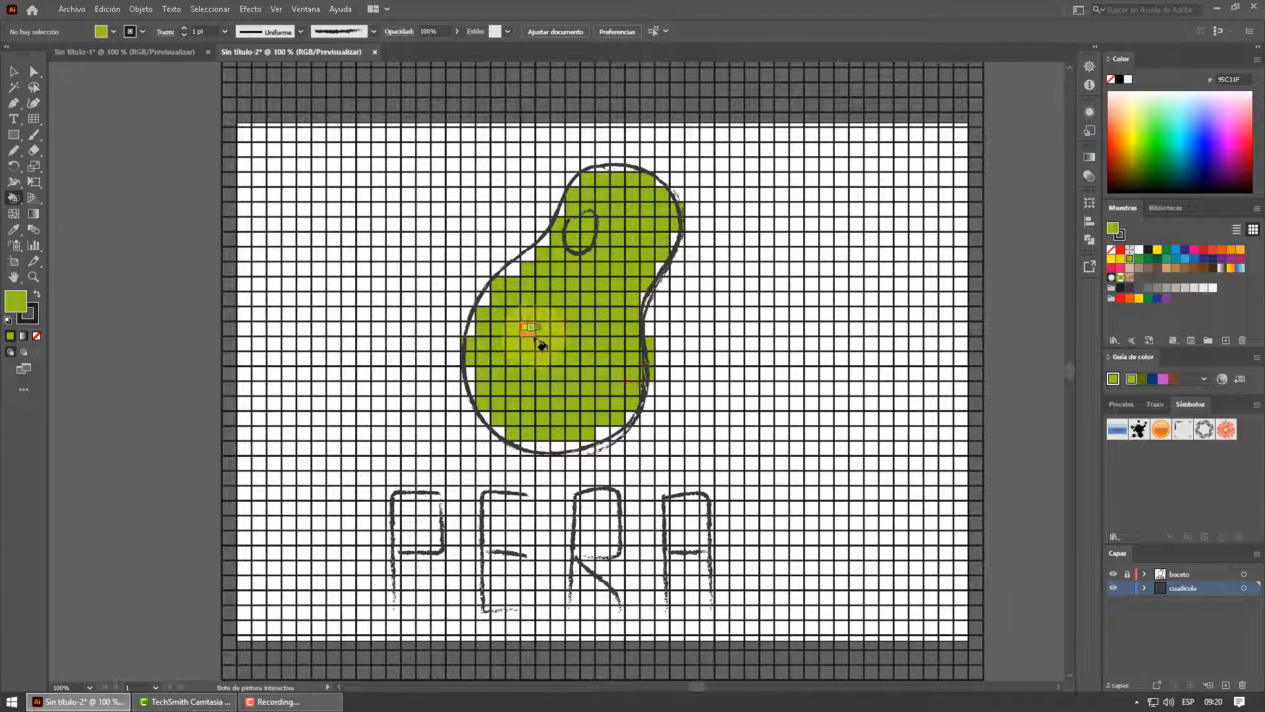
{"action": "mouse_move", "coordinate": [557, 440]}
{"action": "left_mouse_down"}
{"action": "mouse_move", "coordinate": [522, 429]}
{"action": "mouse_move", "coordinate": [558, 445]}
{"action": "left_mouse_up"}
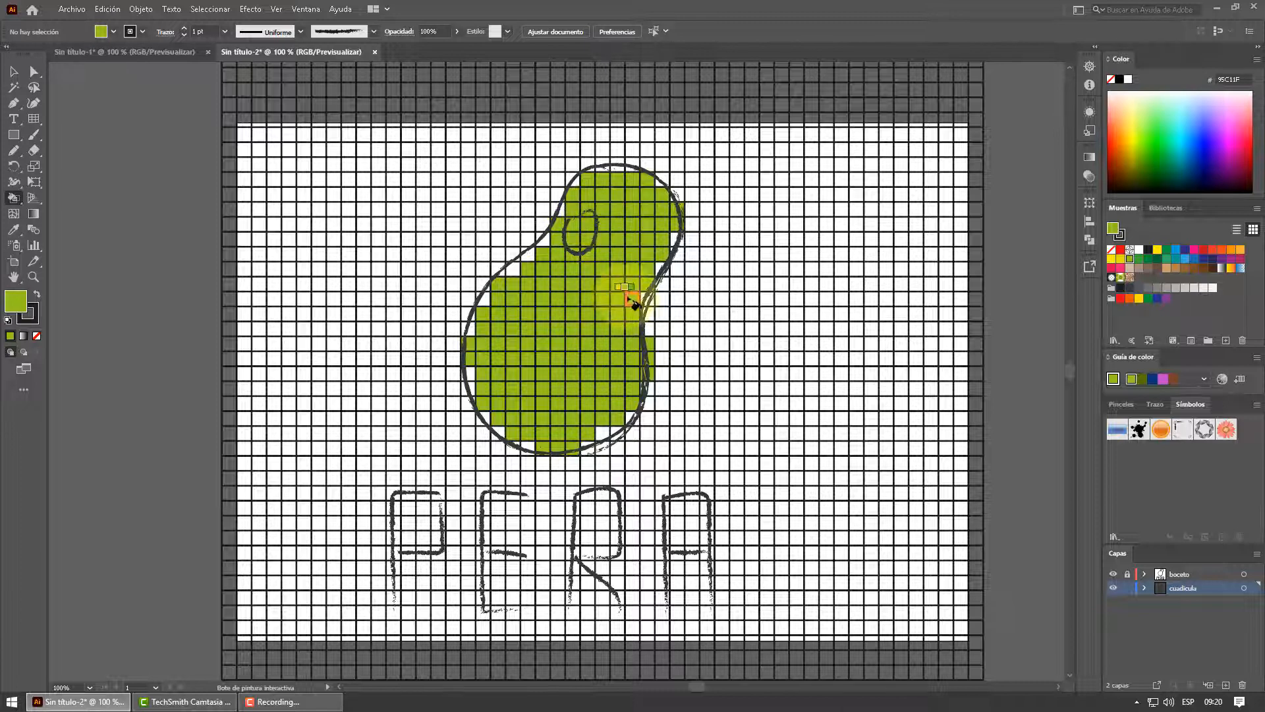
Paint the oval highlight cells yellow FFED00 and a diagonal shadow along the pear's lower right dark green 006633
{"action": "left_click", "coordinate": [1157, 250]}
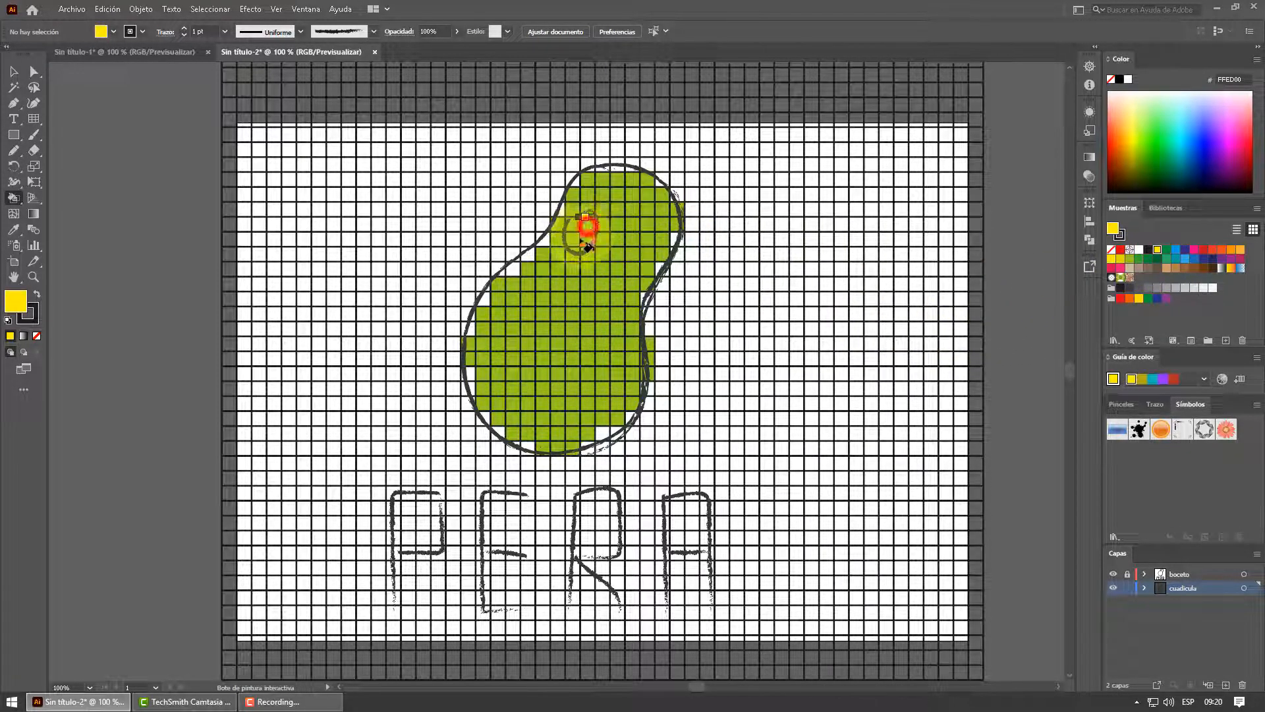
{"action": "left_click", "coordinate": [581, 245]}
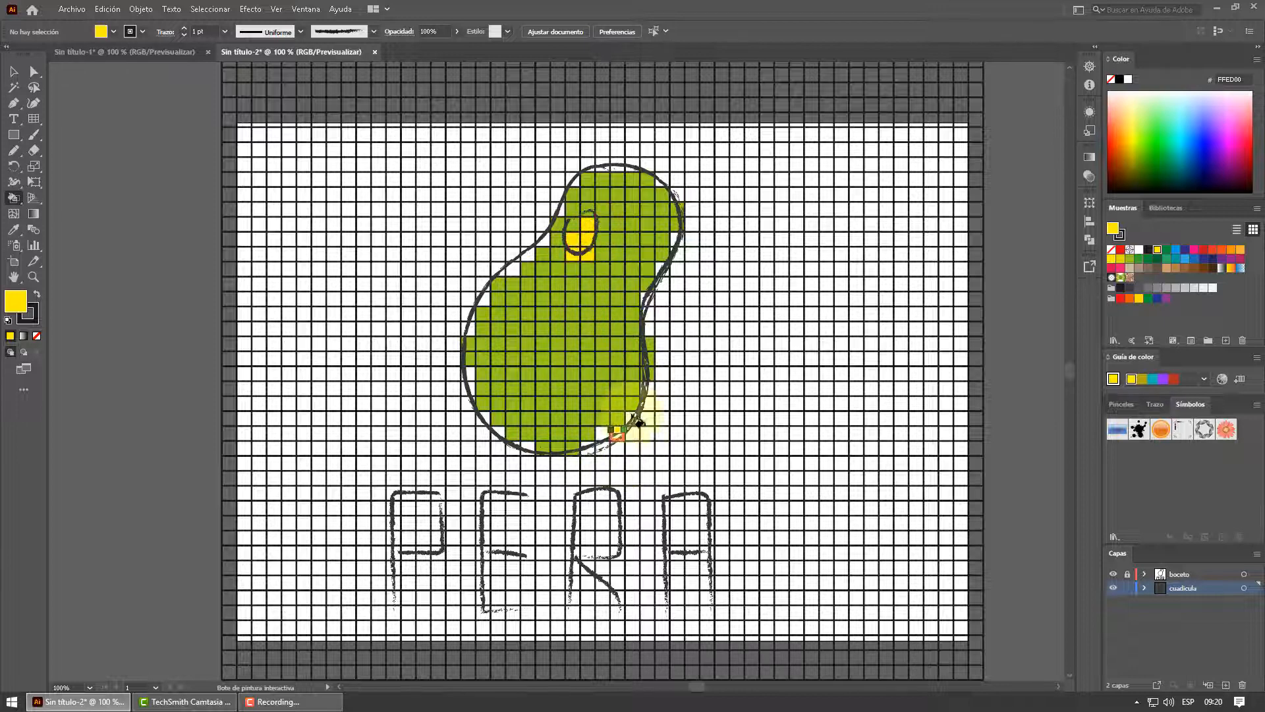
{"action": "left_click", "coordinate": [1157, 258]}
{"action": "left_click_drag", "start_coordinate": [632, 379], "coordinate": [564, 437]}
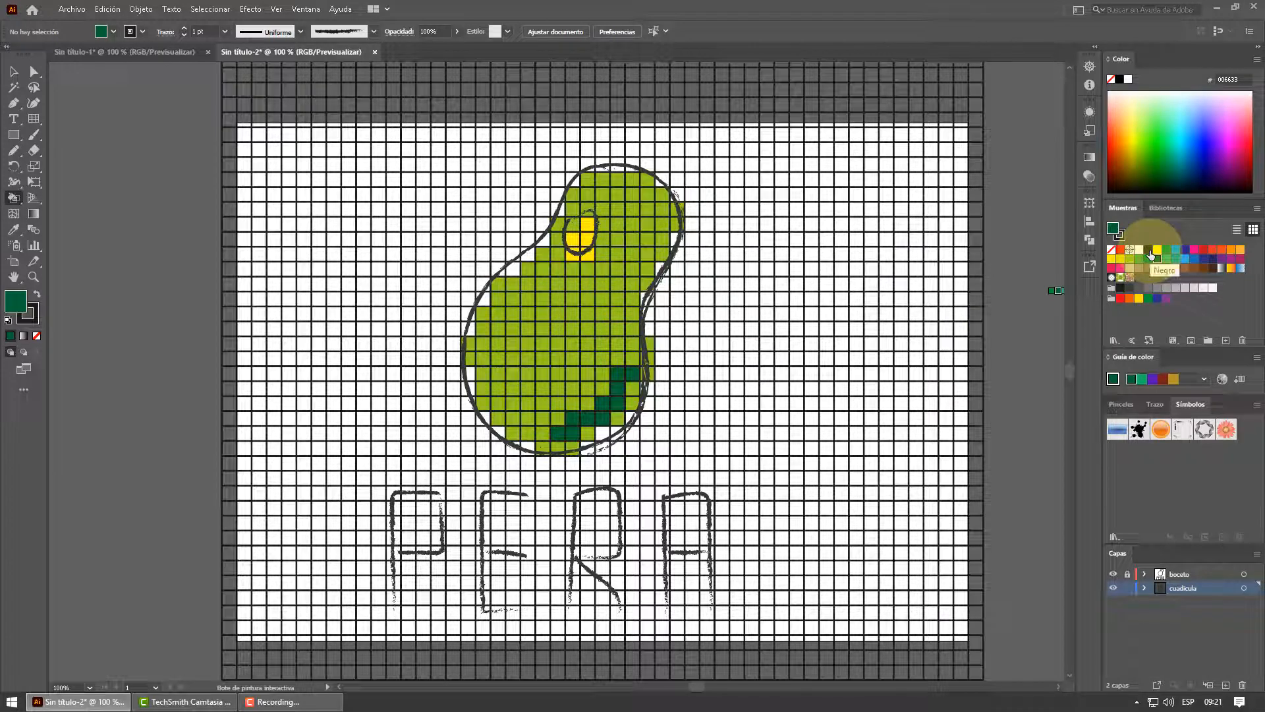
Hide the boceto layer and outline the pear's upper left edge, from neck to belly, with black 1D1D1B cells
{"action": "left_click", "coordinate": [1113, 575]}
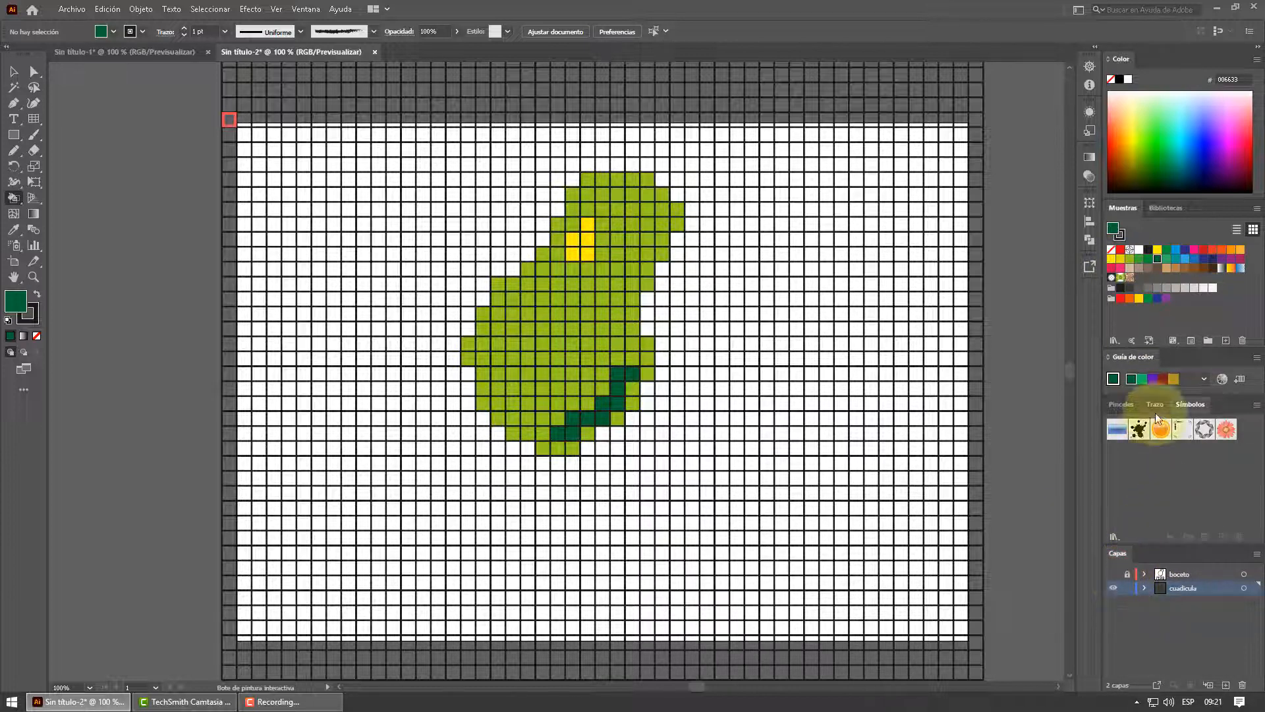
{"action": "left_click", "coordinate": [1148, 249]}
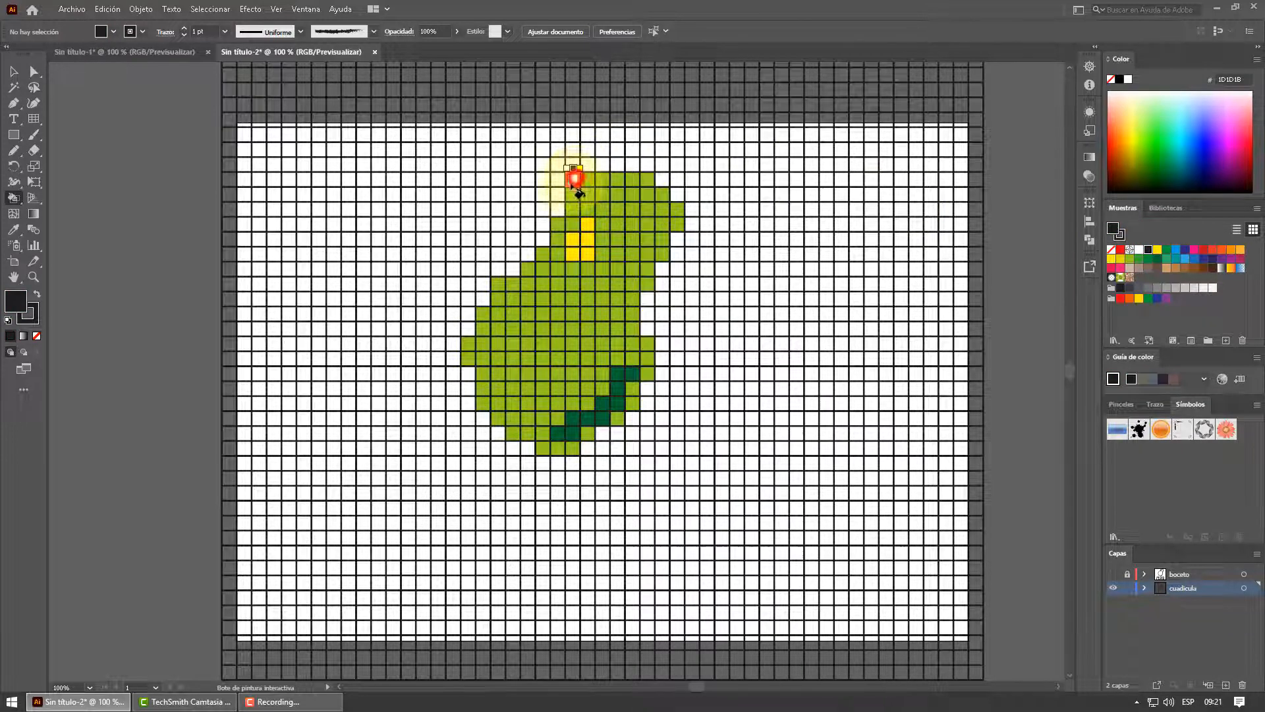
{"action": "left_click_drag", "start_coordinate": [573, 188], "coordinate": [559, 208]}
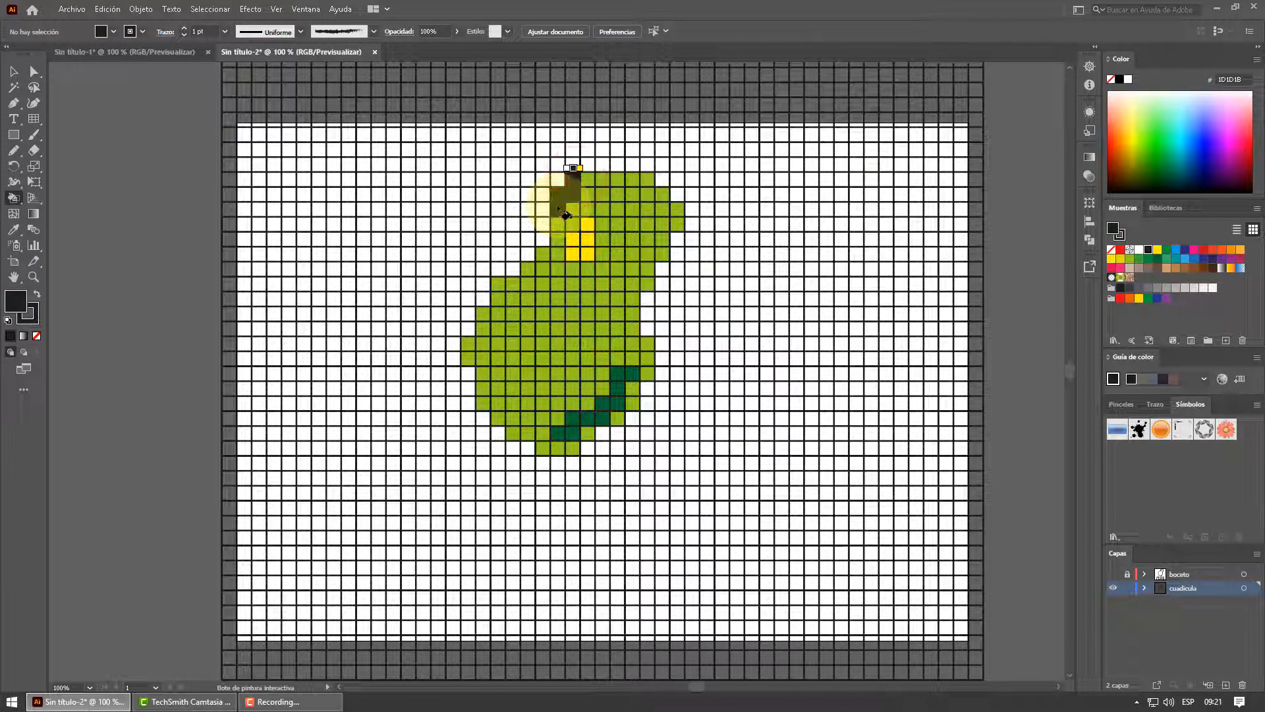
{"action": "key", "text": "ctrl+z"}
{"action": "left_click", "coordinate": [572, 179]}
{"action": "left_click", "coordinate": [557, 195]}
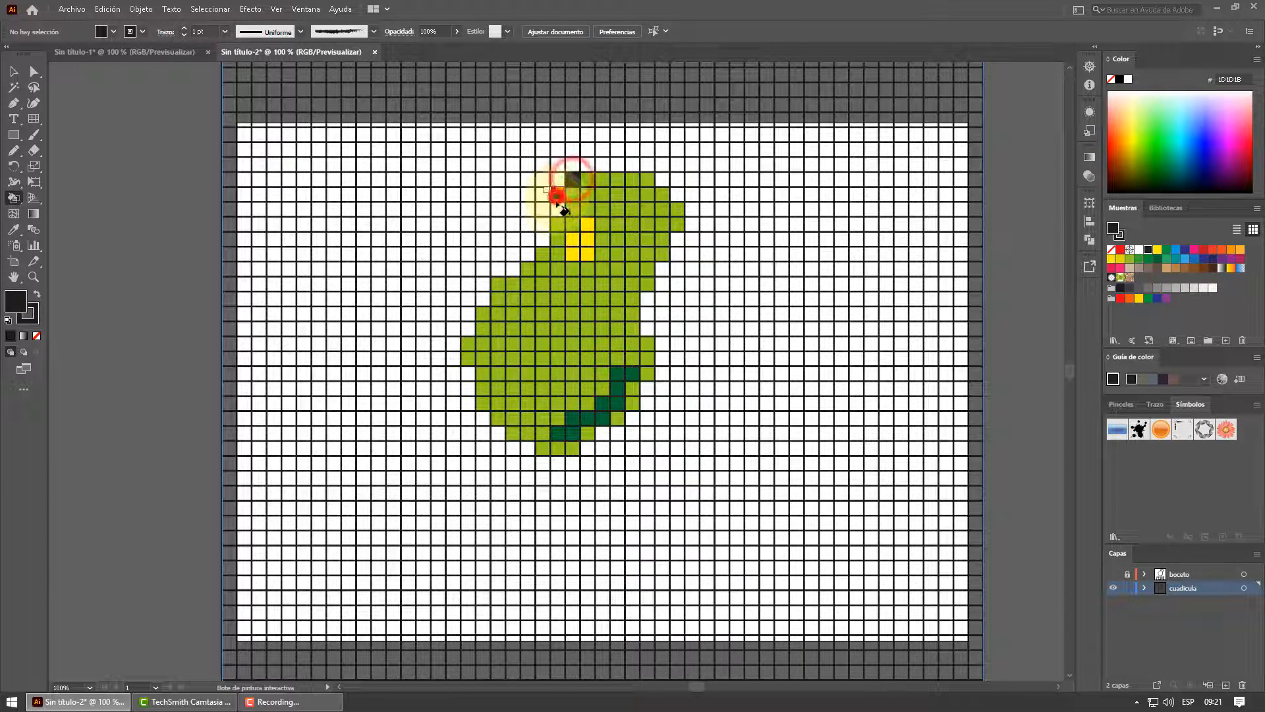
{"action": "left_click", "coordinate": [557, 210]}
{"action": "left_click", "coordinate": [542, 224]}
{"action": "left_click", "coordinate": [542, 238]}
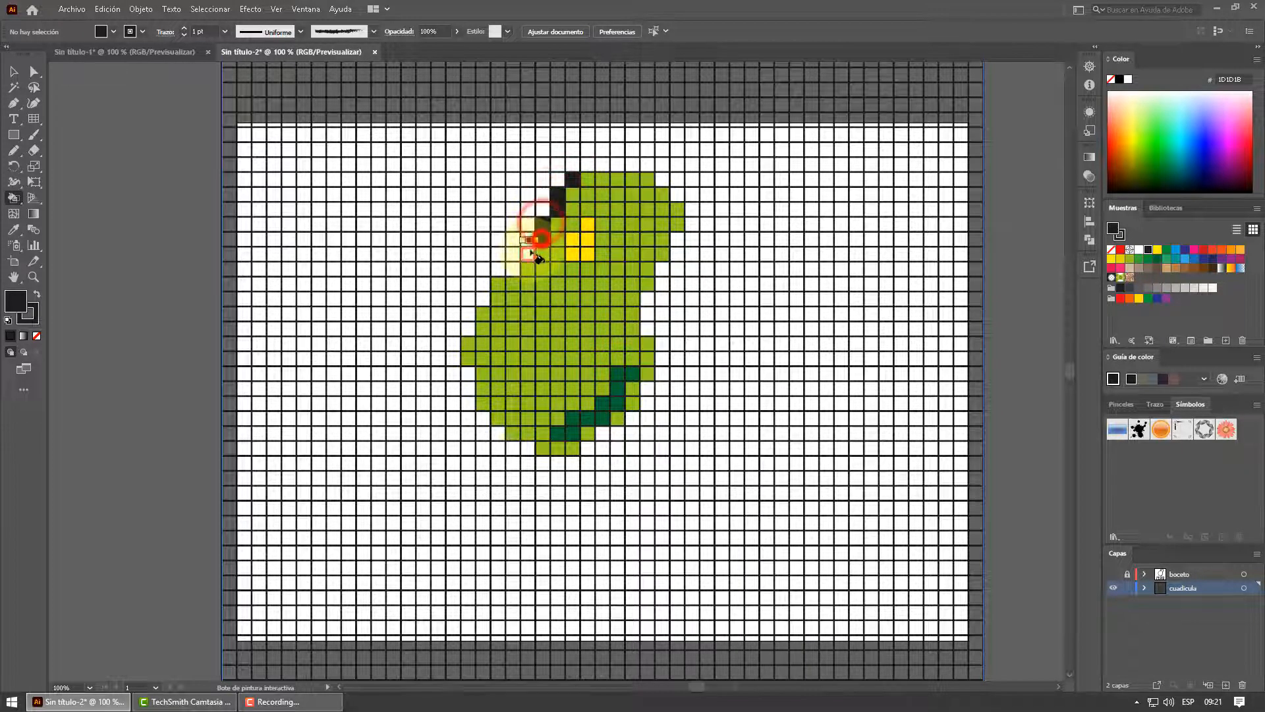
{"action": "left_click", "coordinate": [527, 252]}
{"action": "left_click", "coordinate": [514, 267]}
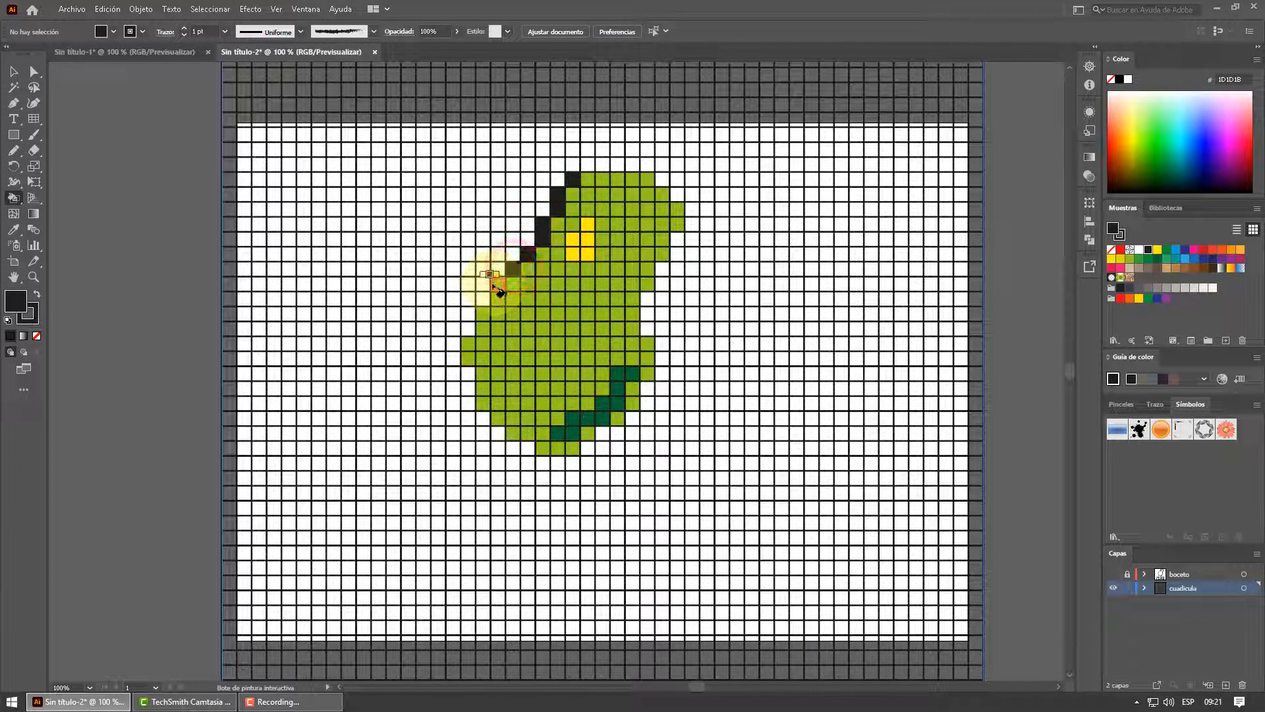
{"action": "left_click", "coordinate": [494, 284]}
{"action": "left_click", "coordinate": [483, 298]}
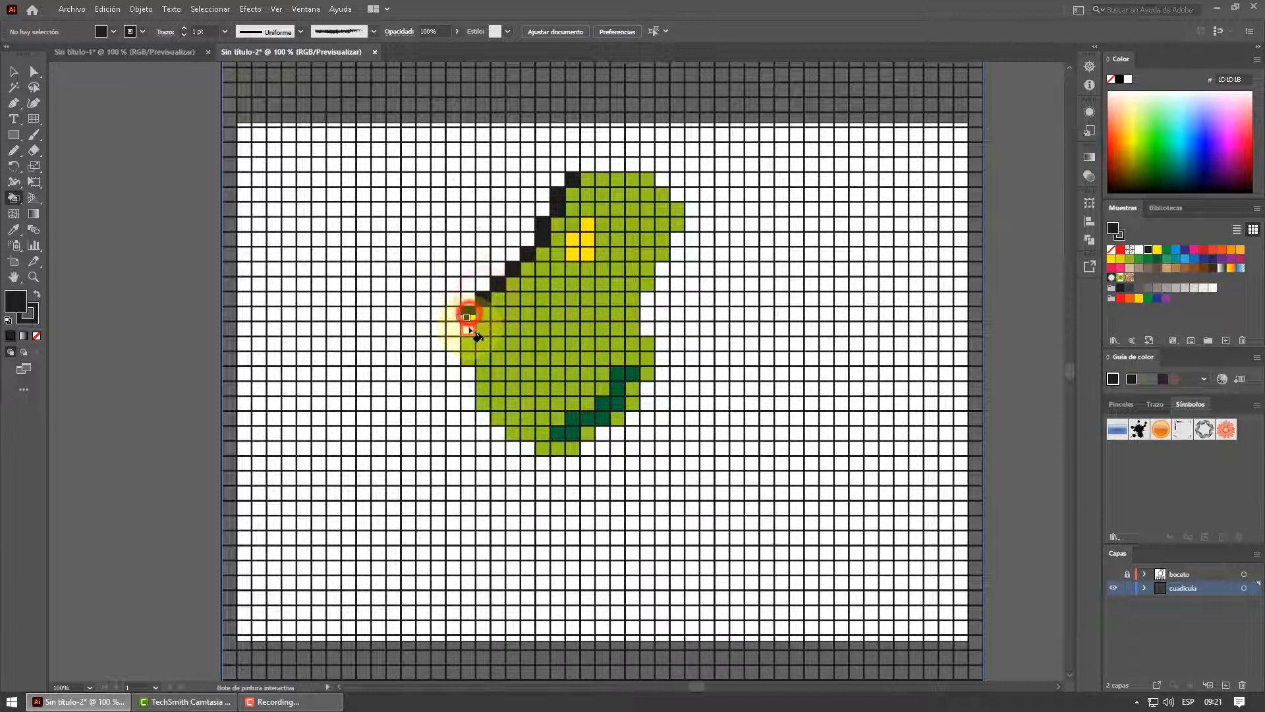
Continue the black outline down the pear's left side and diagonally around its lower left curve
{"action": "left_click", "coordinate": [468, 315]}
{"action": "left_click", "coordinate": [469, 330]}
{"action": "left_click", "coordinate": [469, 344]}
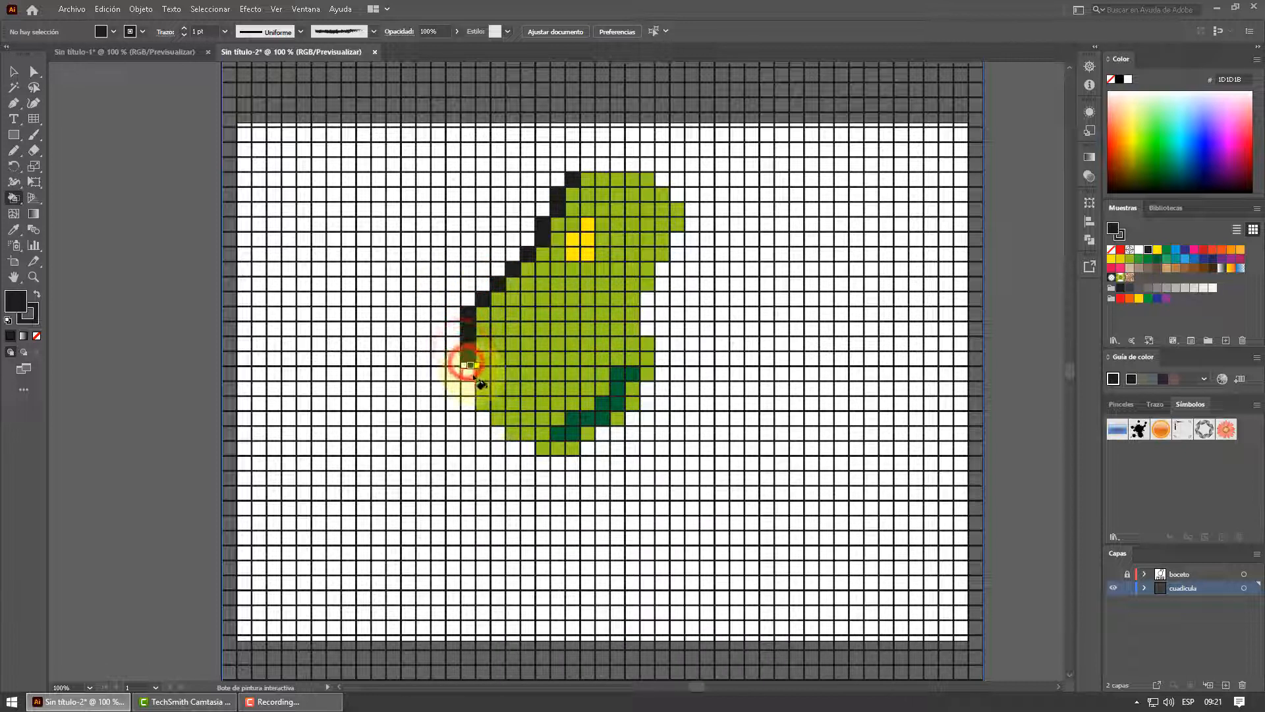
{"action": "left_click", "coordinate": [468, 359]}
{"action": "left_click", "coordinate": [469, 373]}
{"action": "left_click", "coordinate": [484, 404]}
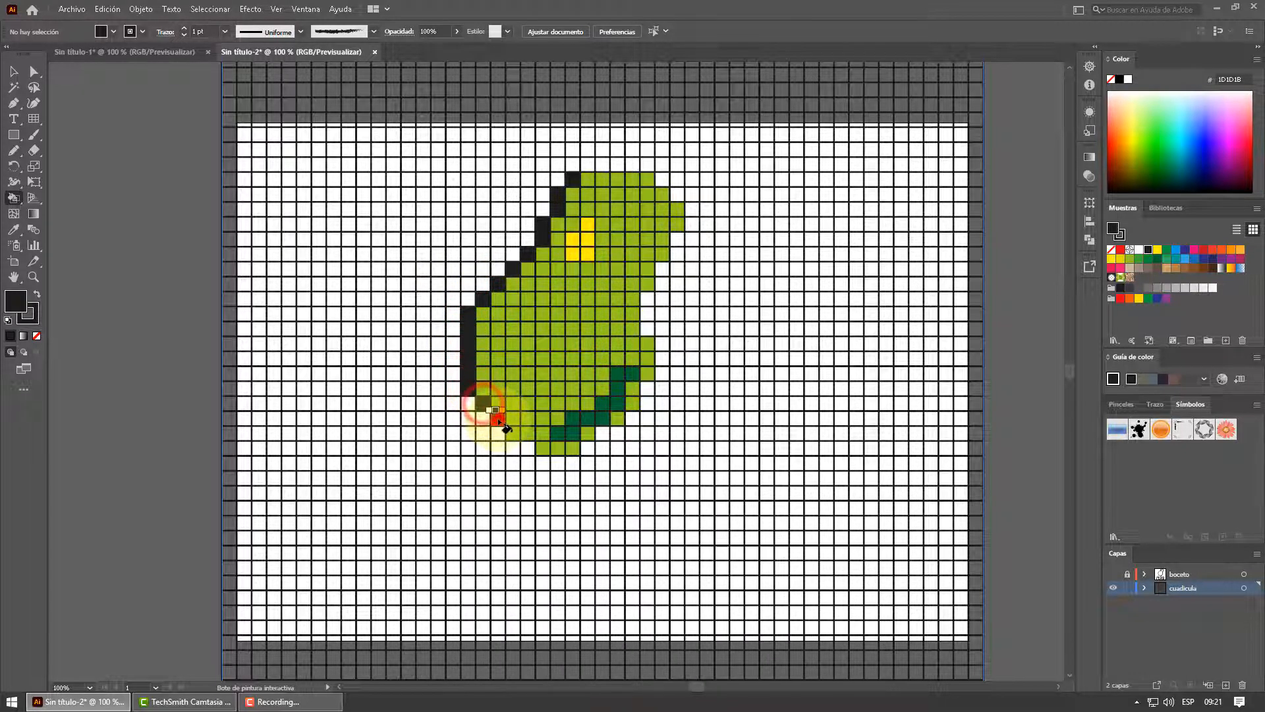
{"action": "left_click", "coordinate": [515, 433]}
{"action": "left_click", "coordinate": [529, 448]}
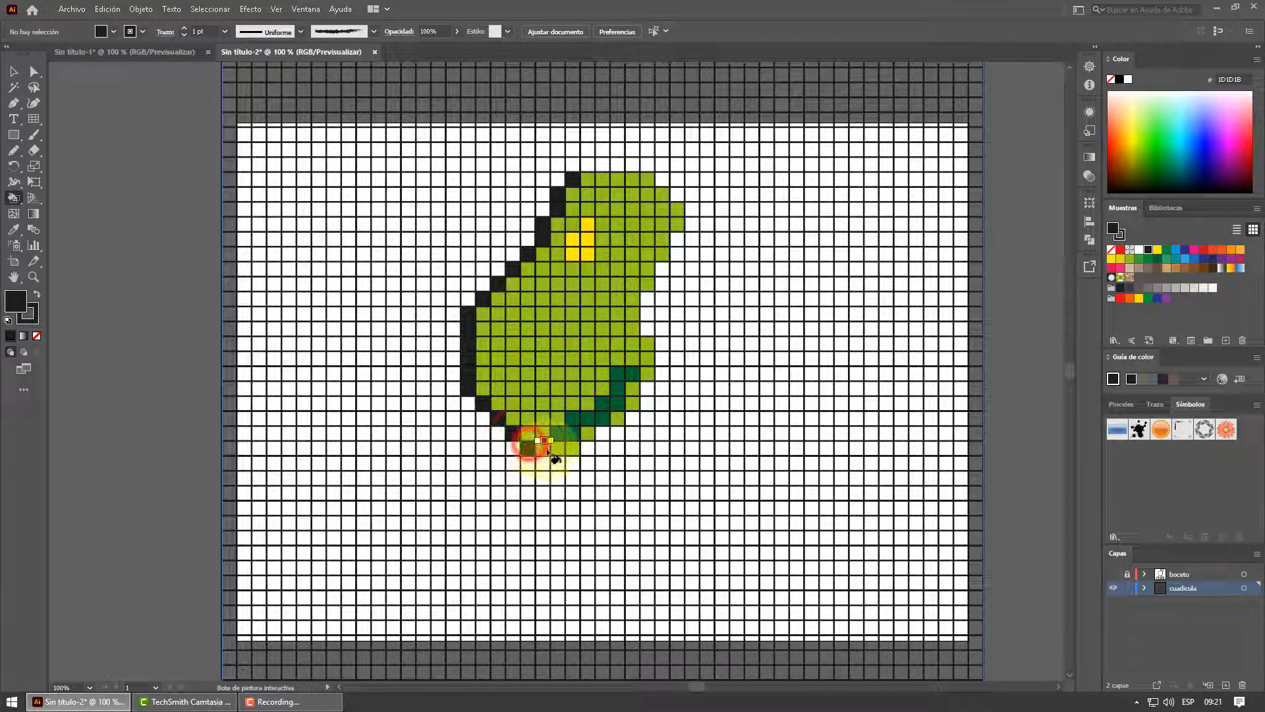
Outline the pear's base and lower right curve with black cells
{"action": "left_click", "coordinate": [543, 449]}
{"action": "left_click", "coordinate": [557, 449]}
{"action": "left_click", "coordinate": [571, 449]}
{"action": "left_click", "coordinate": [586, 448]}
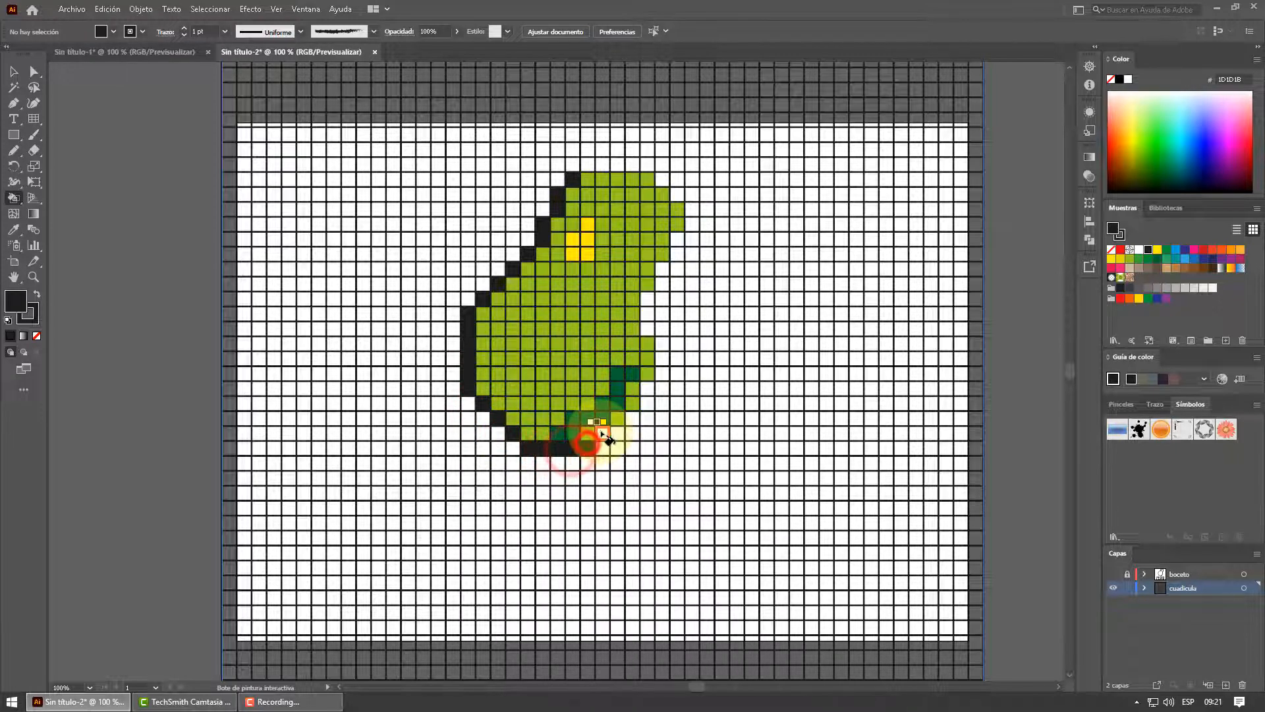
{"action": "left_click", "coordinate": [601, 429]}
{"action": "left_click", "coordinate": [626, 420]}
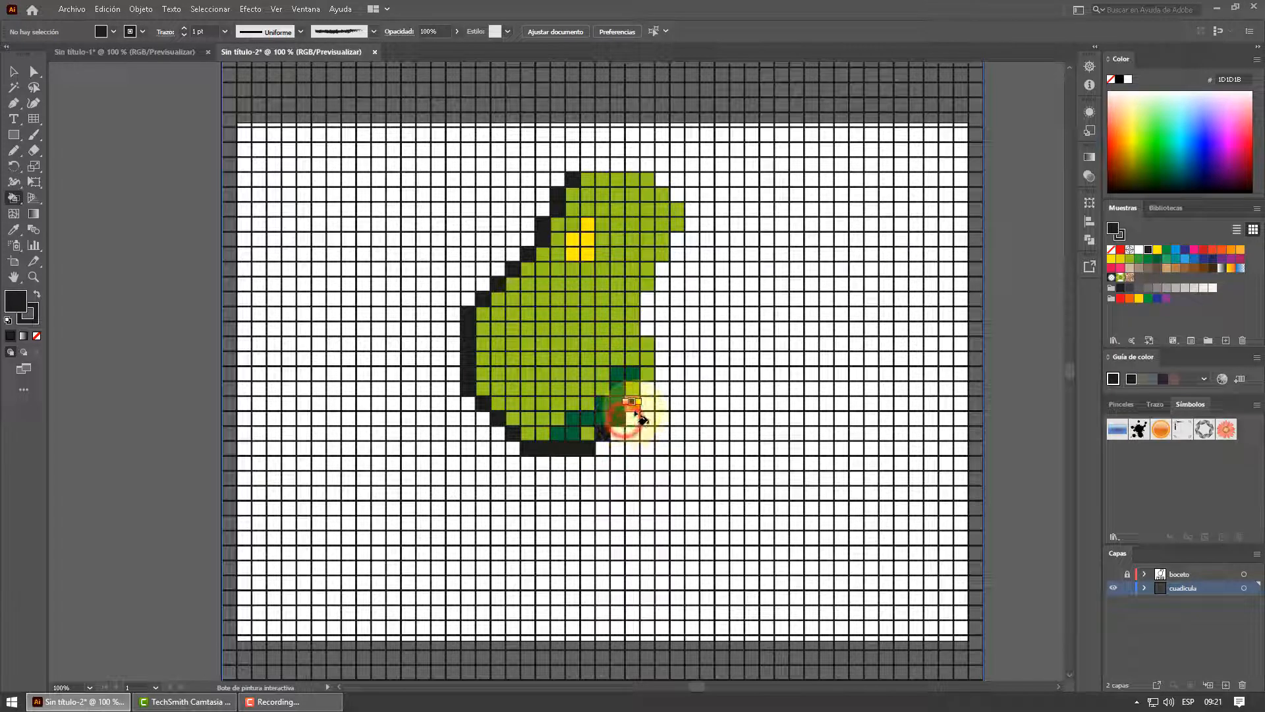
{"action": "left_click", "coordinate": [646, 389]}
{"action": "left_click", "coordinate": [661, 374]}
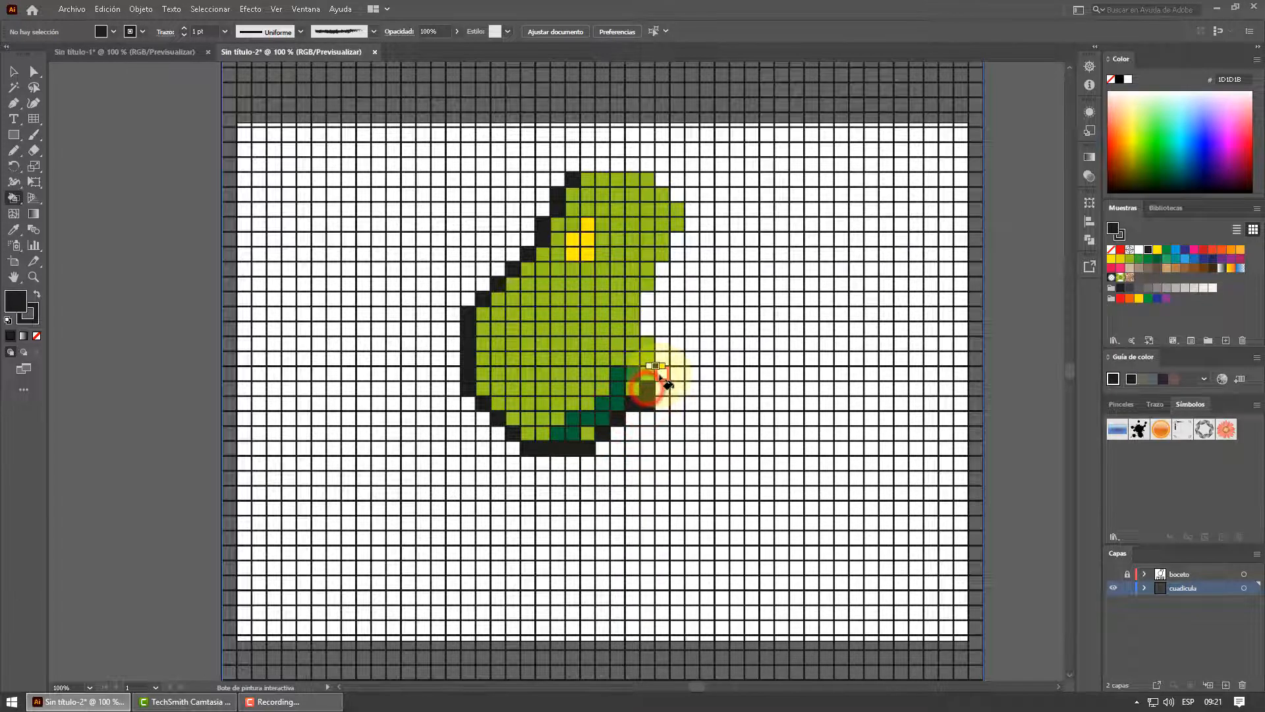
Extend the black outline up the pear's right side, following the waist up to the widest part of the neck
{"action": "left_click", "coordinate": [661, 359]}
{"action": "left_click", "coordinate": [662, 343]}
{"action": "left_click", "coordinate": [647, 328]}
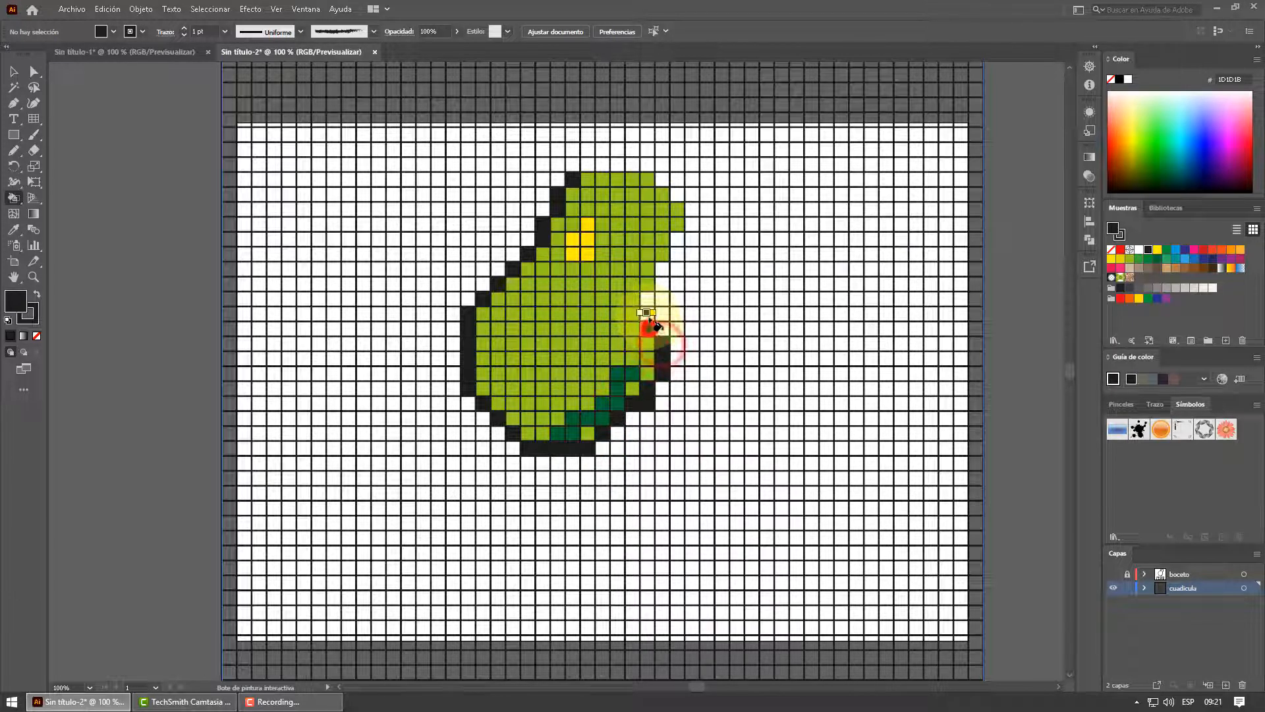
{"action": "left_click", "coordinate": [647, 313]}
{"action": "left_click", "coordinate": [662, 283]}
{"action": "left_click", "coordinate": [662, 268]}
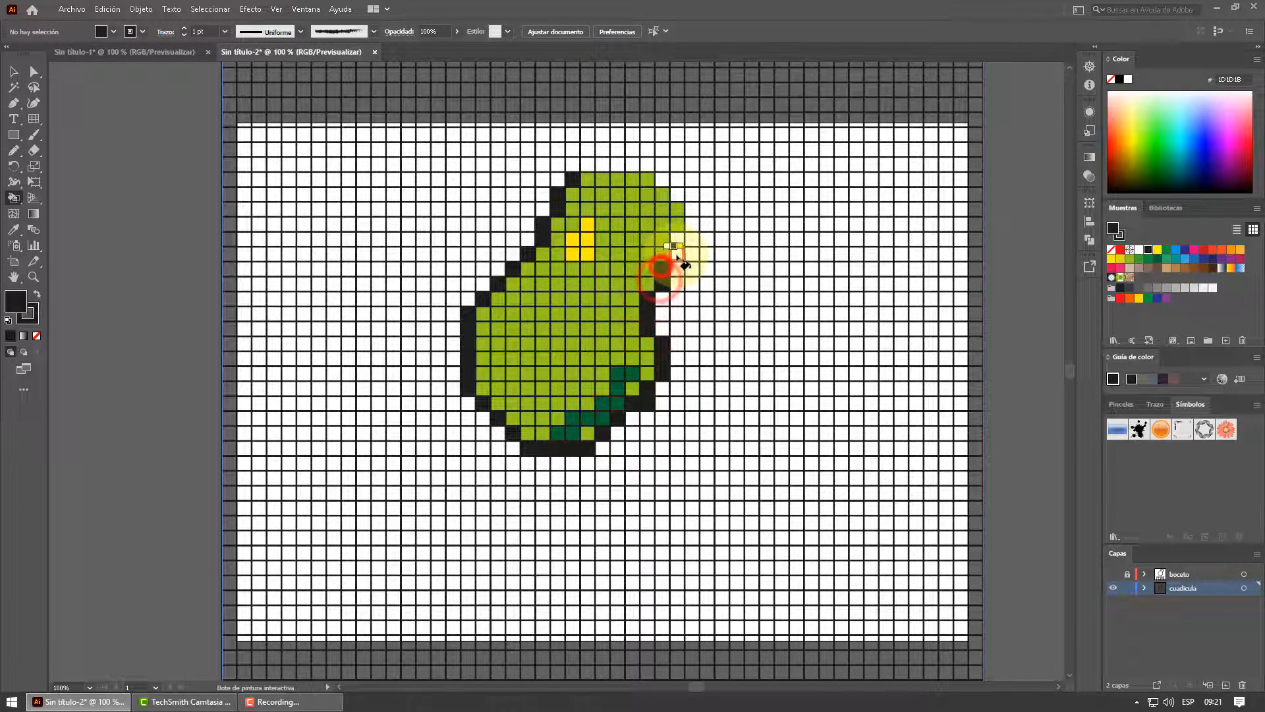
{"action": "left_click", "coordinate": [677, 254]}
{"action": "left_click", "coordinate": [677, 239]}
{"action": "left_click", "coordinate": [692, 223]}
{"action": "left_click", "coordinate": [692, 208]}
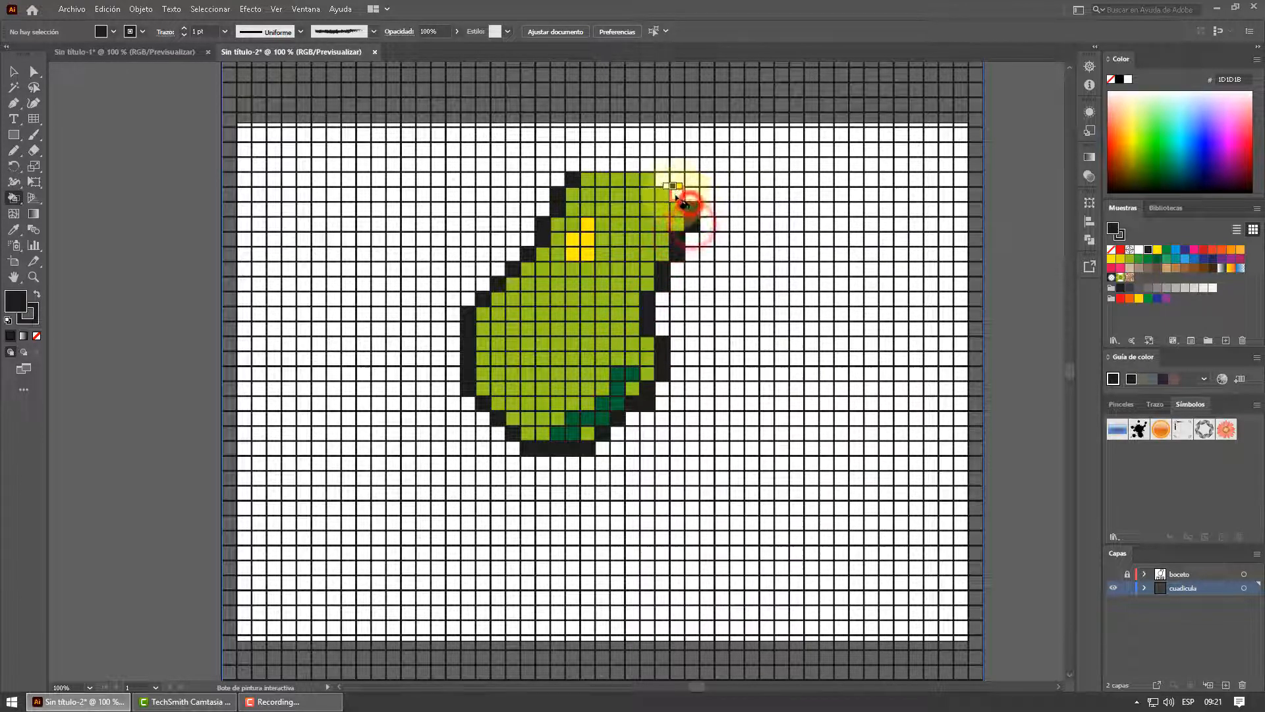
Close the black outline across the pear's upper right corner and along its top edge
{"action": "left_click", "coordinate": [677, 193]}
{"action": "left_click", "coordinate": [661, 178]}
{"action": "left_click", "coordinate": [647, 163]}
{"action": "left_click", "coordinate": [632, 163]}
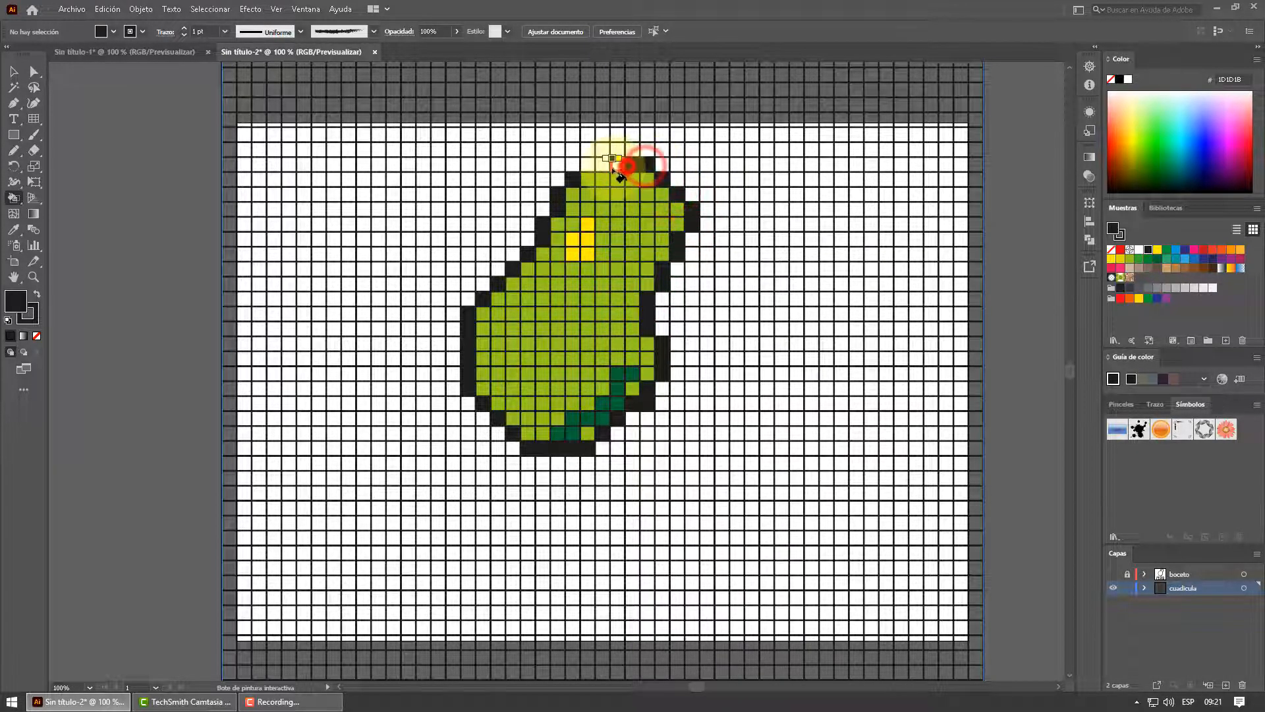
{"action": "left_click", "coordinate": [617, 163]}
{"action": "left_click", "coordinate": [602, 163]}
{"action": "left_click", "coordinate": [587, 163]}
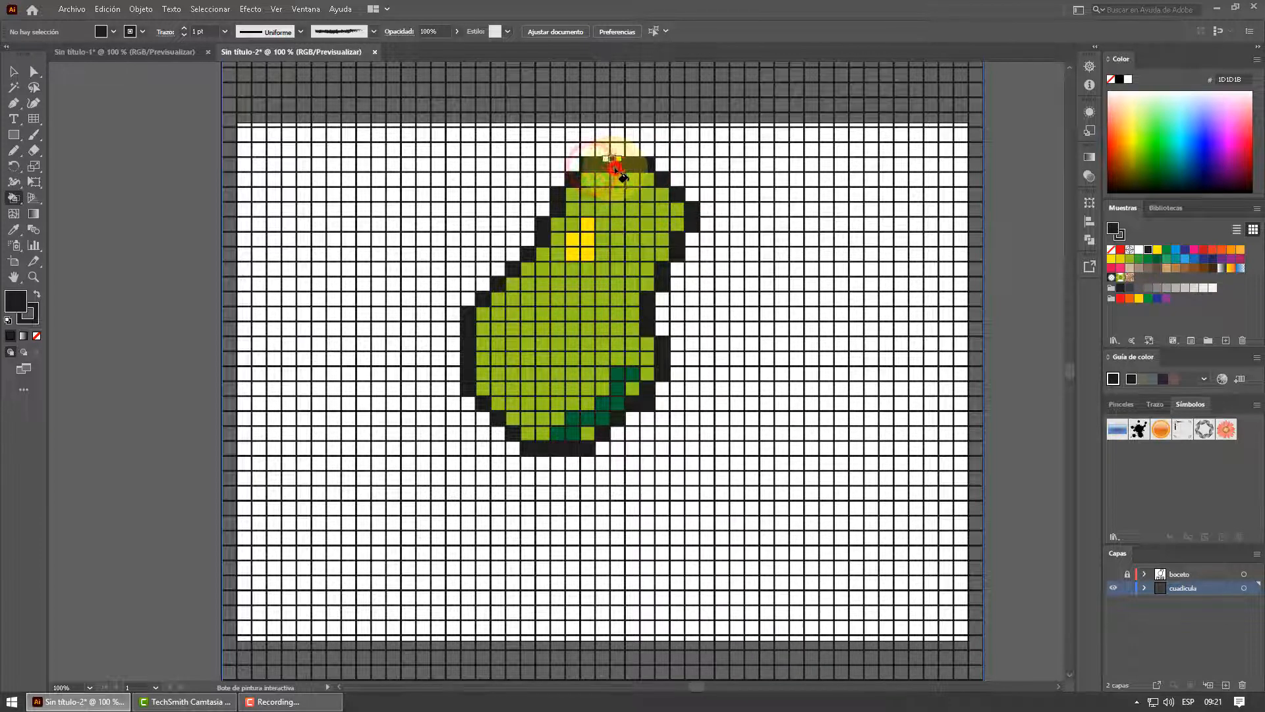
Show the boceto layer and fill the cells along the sketched letter P with dark green 006633
{"action": "left_click", "coordinate": [1114, 574]}
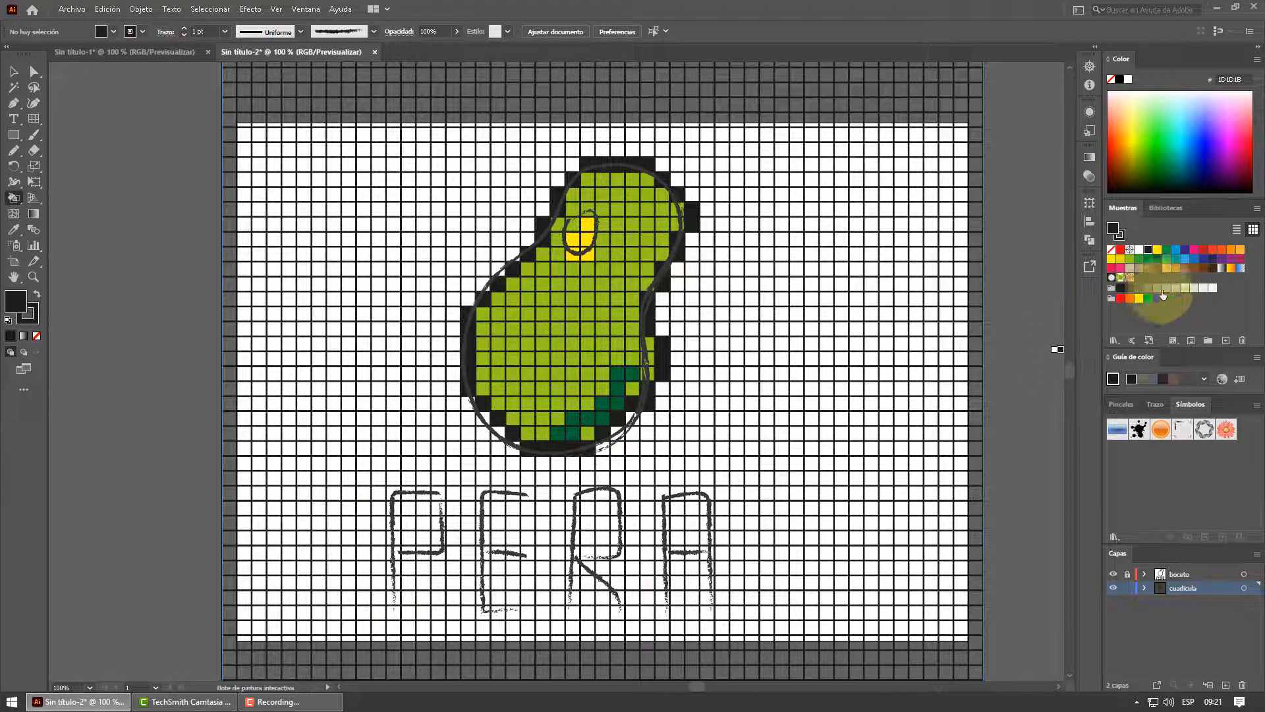
{"action": "left_click", "coordinate": [1157, 259]}
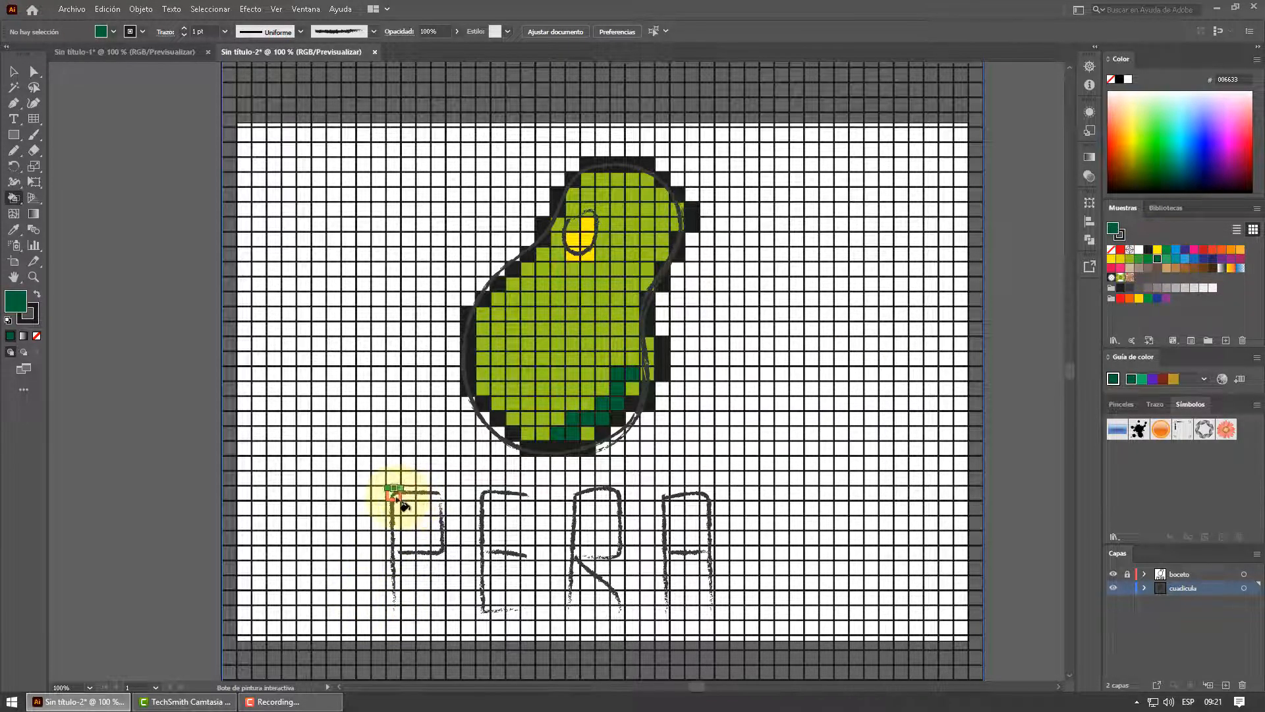
{"action": "mouse_move", "coordinate": [396, 494]}
{"action": "left_mouse_down"}
{"action": "mouse_move", "coordinate": [439, 498]}
{"action": "mouse_move", "coordinate": [442, 551]}
{"action": "mouse_move", "coordinate": [400, 555]}
{"action": "mouse_move", "coordinate": [395, 504]}
{"action": "mouse_move", "coordinate": [392, 618]}
{"action": "left_mouse_up"}
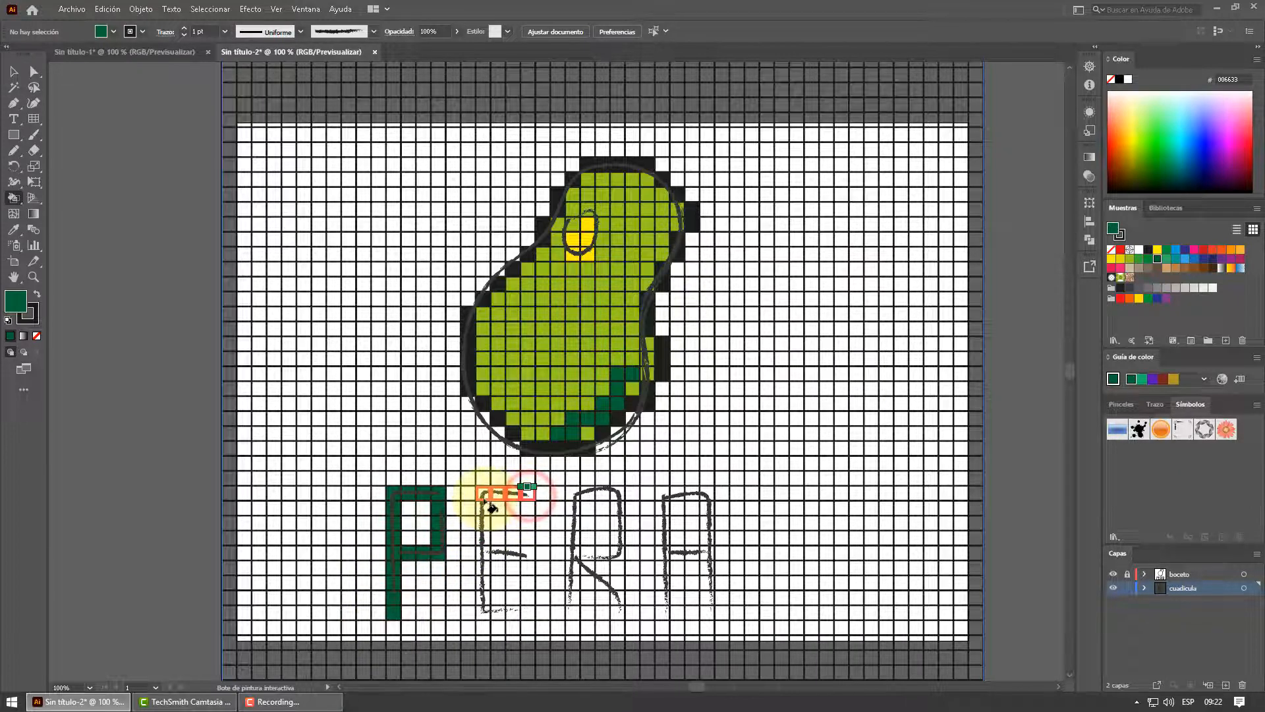
Fill the stem, middle arm and bottom arm of the sketched letter E with the same dark green
{"action": "left_click_drag", "start_coordinate": [489, 505], "coordinate": [485, 612]}
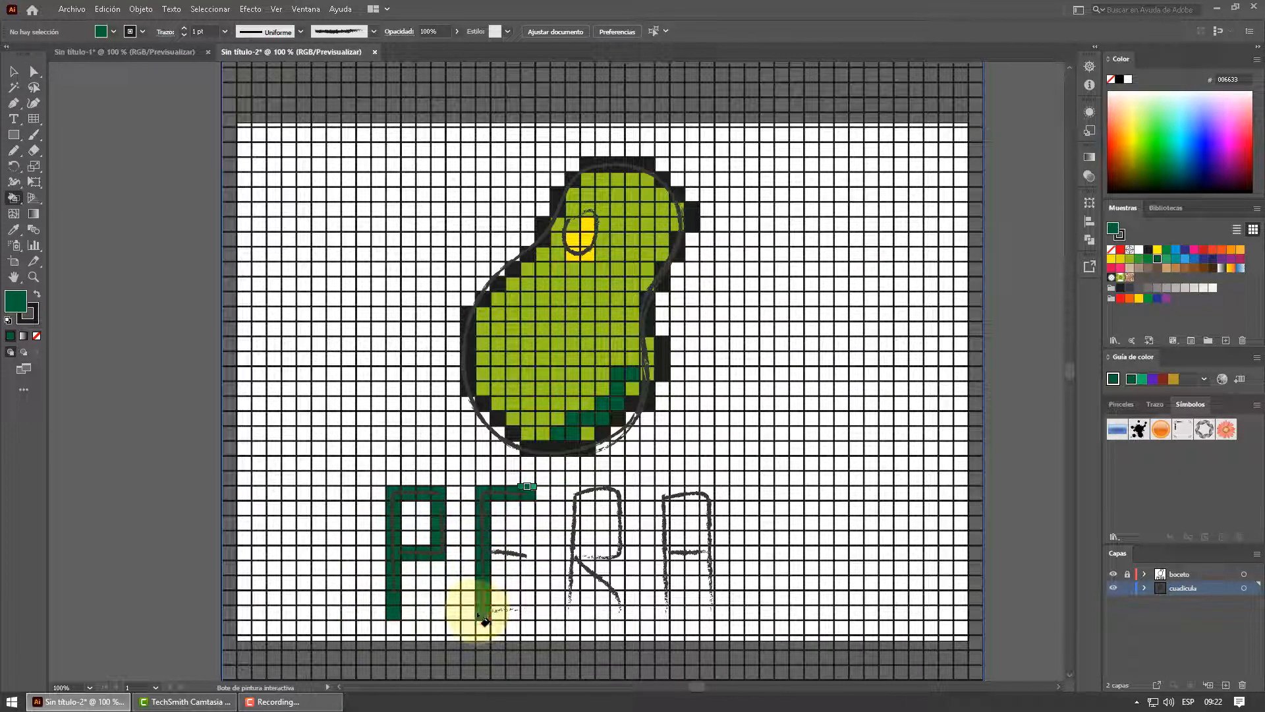
{"action": "left_click_drag", "start_coordinate": [489, 553], "coordinate": [534, 560]}
{"action": "left_click_drag", "start_coordinate": [486, 605], "coordinate": [534, 614]}
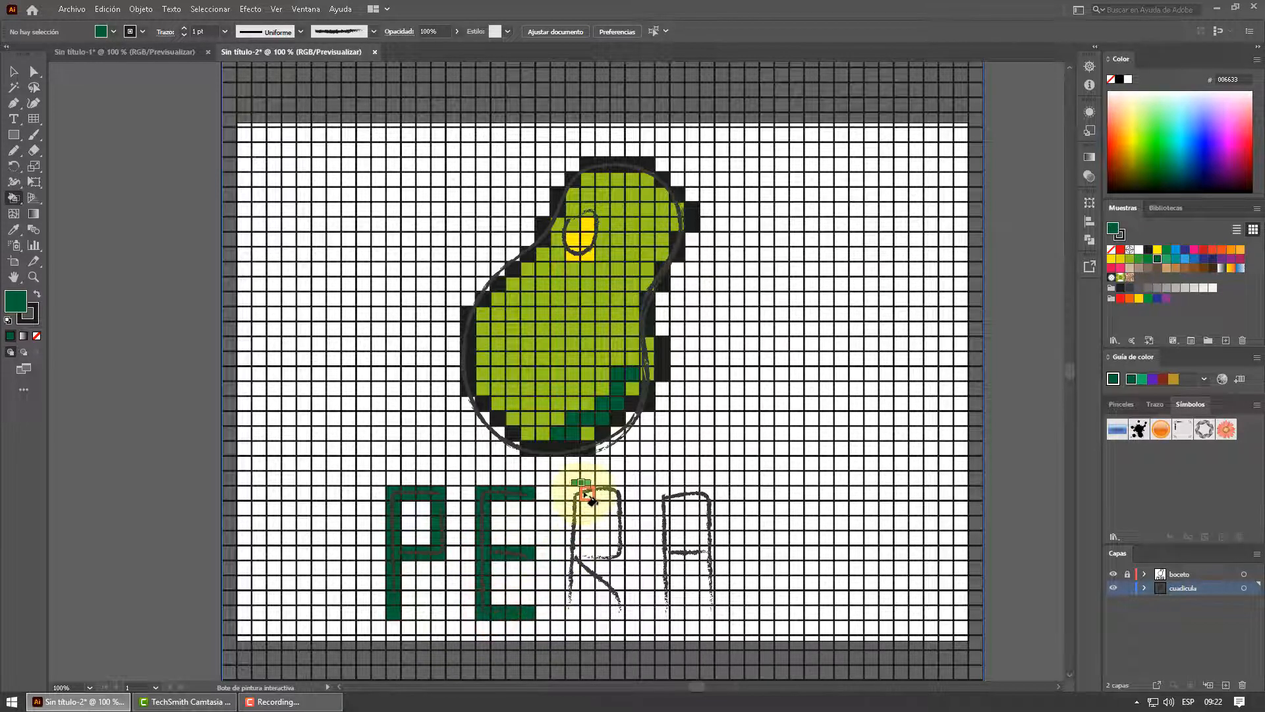
Fill the cells along the sketched letters R and A with dark green to complete the word PERA
{"action": "left_click_drag", "start_coordinate": [577, 501], "coordinate": [575, 612]}
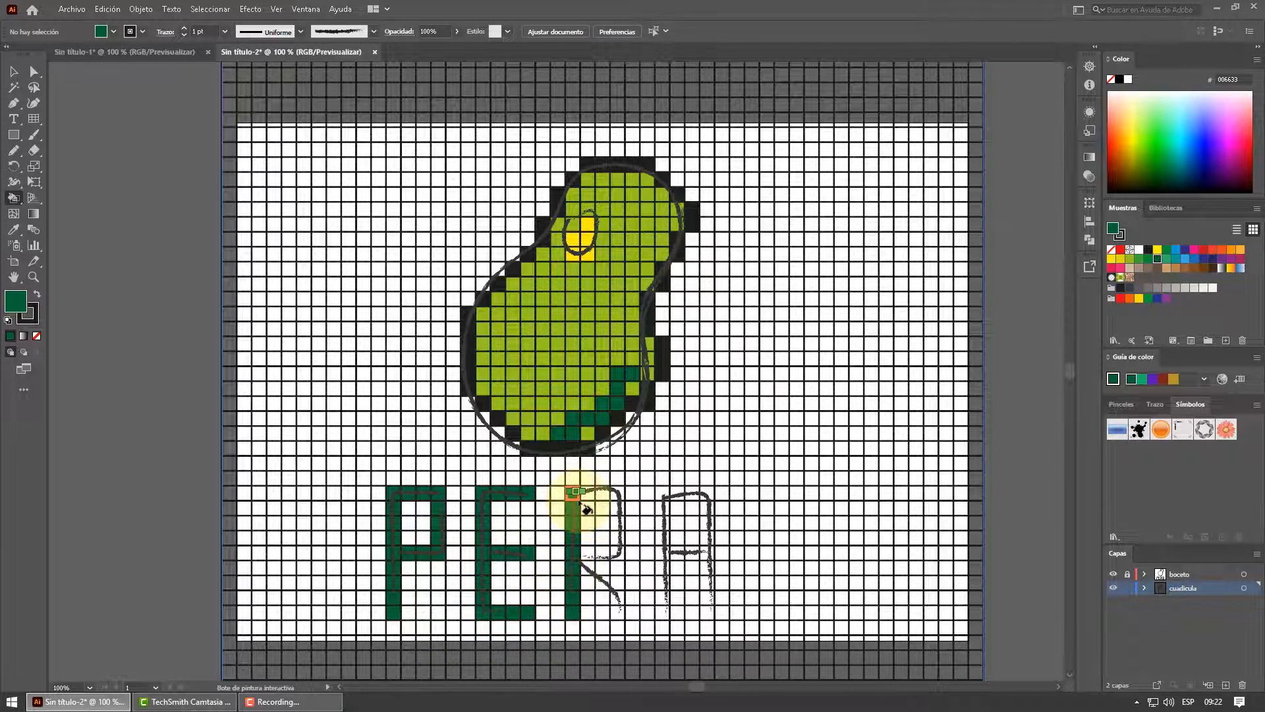
{"action": "mouse_move", "coordinate": [620, 502]}
{"action": "left_mouse_down"}
{"action": "mouse_move", "coordinate": [614, 561]}
{"action": "mouse_move", "coordinate": [581, 566]}
{"action": "mouse_move", "coordinate": [618, 615]}
{"action": "left_mouse_up"}
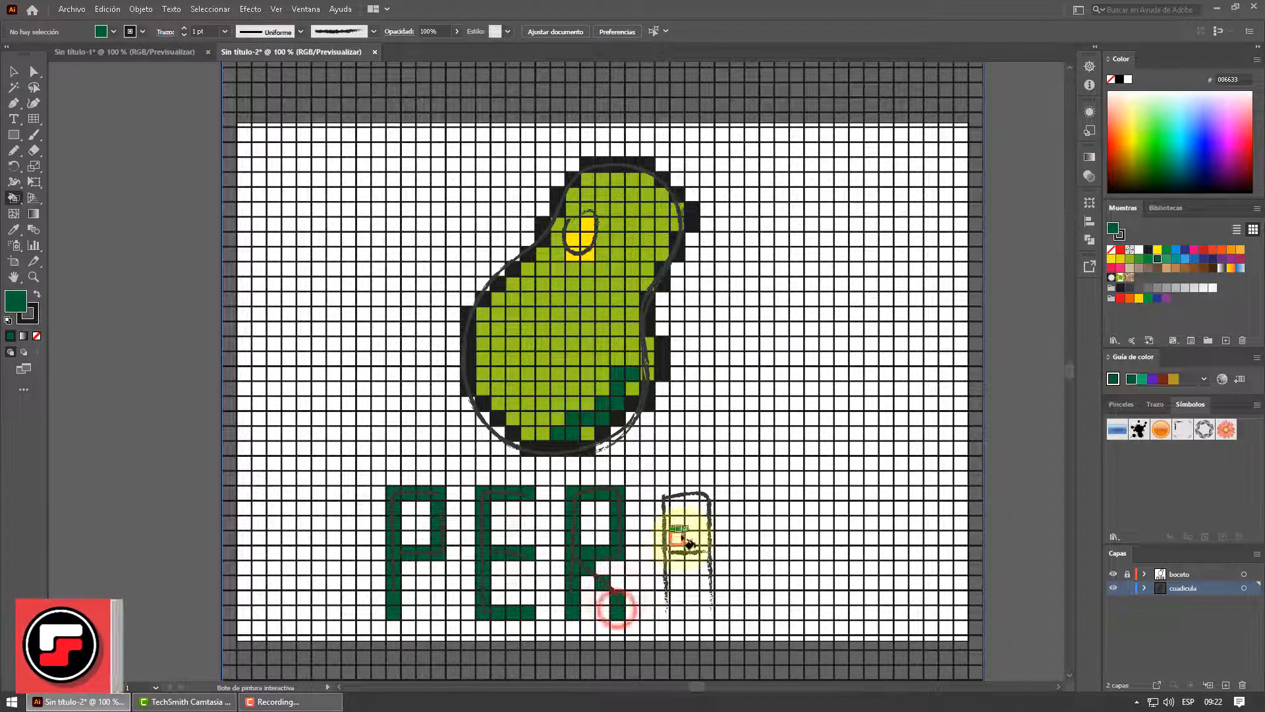
{"action": "left_click_drag", "start_coordinate": [664, 491], "coordinate": [715, 502]}
{"action": "mouse_move", "coordinate": [664, 507]}
{"action": "left_mouse_down"}
{"action": "mouse_move", "coordinate": [675, 512]}
{"action": "mouse_move", "coordinate": [664, 616]}
{"action": "left_mouse_up"}
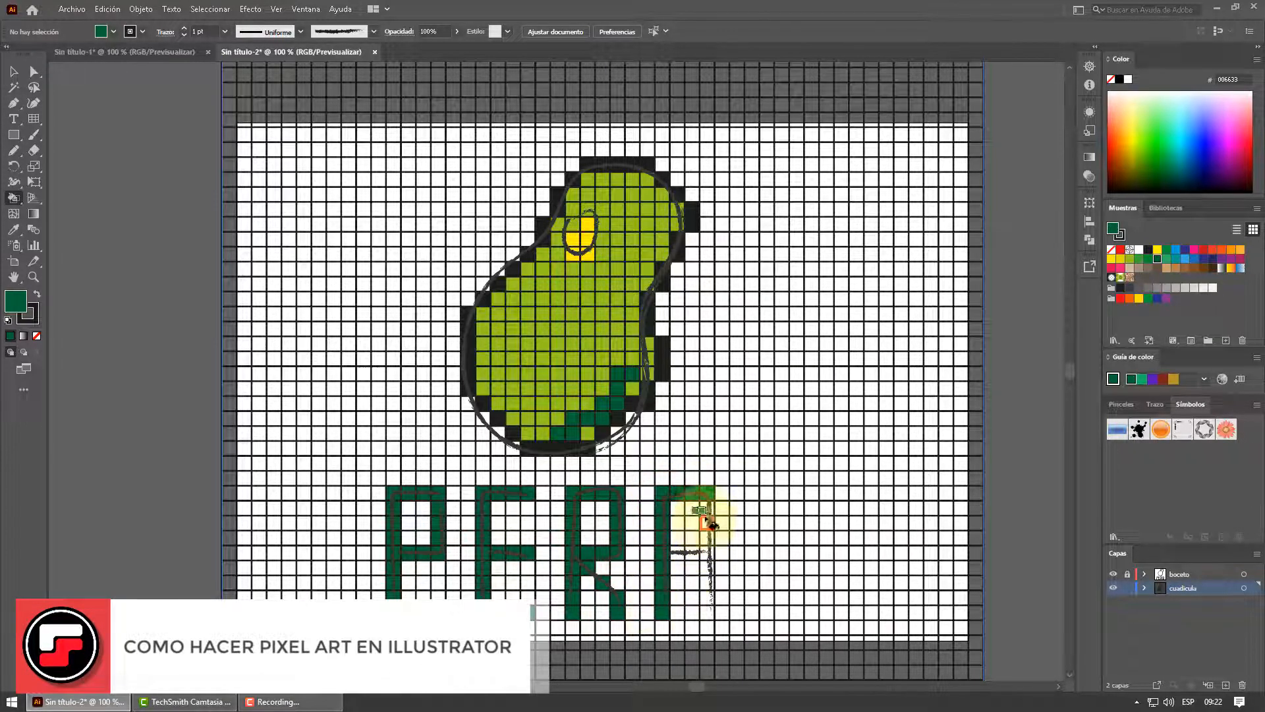
{"action": "left_click_drag", "start_coordinate": [706, 495], "coordinate": [706, 613]}
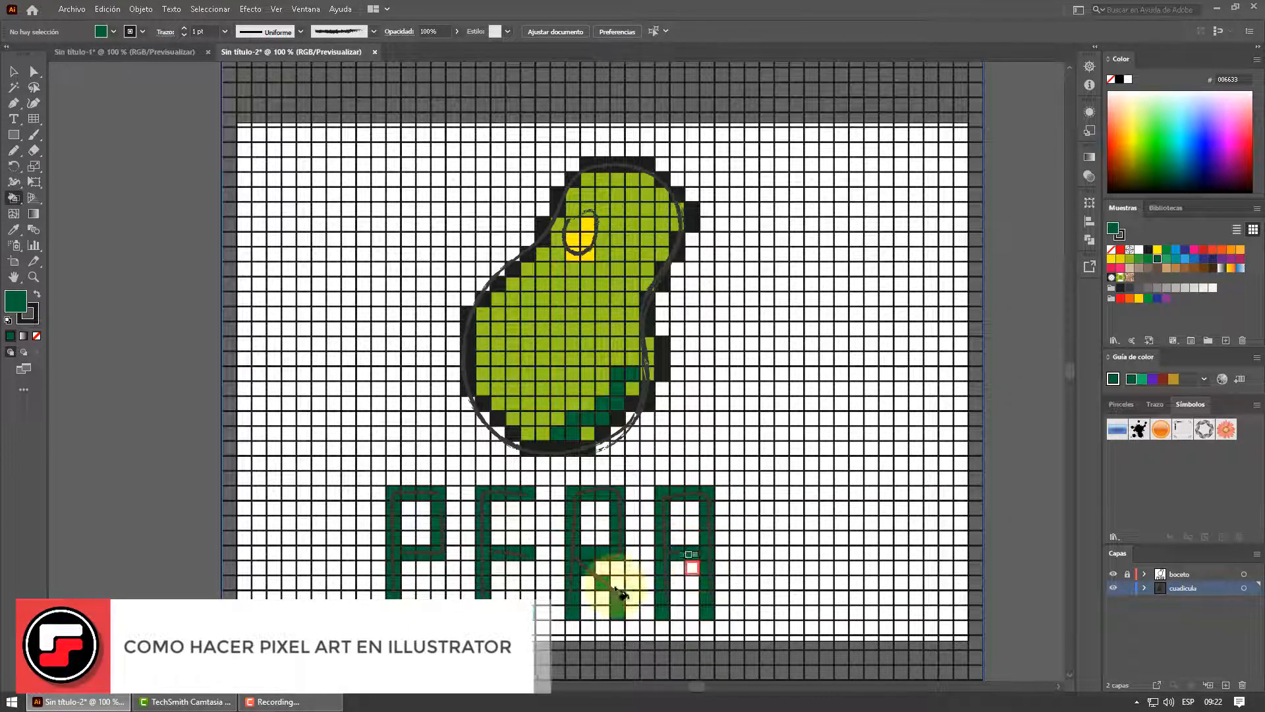
{"action": "scroll", "coordinate": [666, 442], "scroll_direction": "down", "scroll_amount": 3}
{"action": "scroll", "coordinate": [669, 455], "scroll_direction": "down", "scroll_amount": 1}
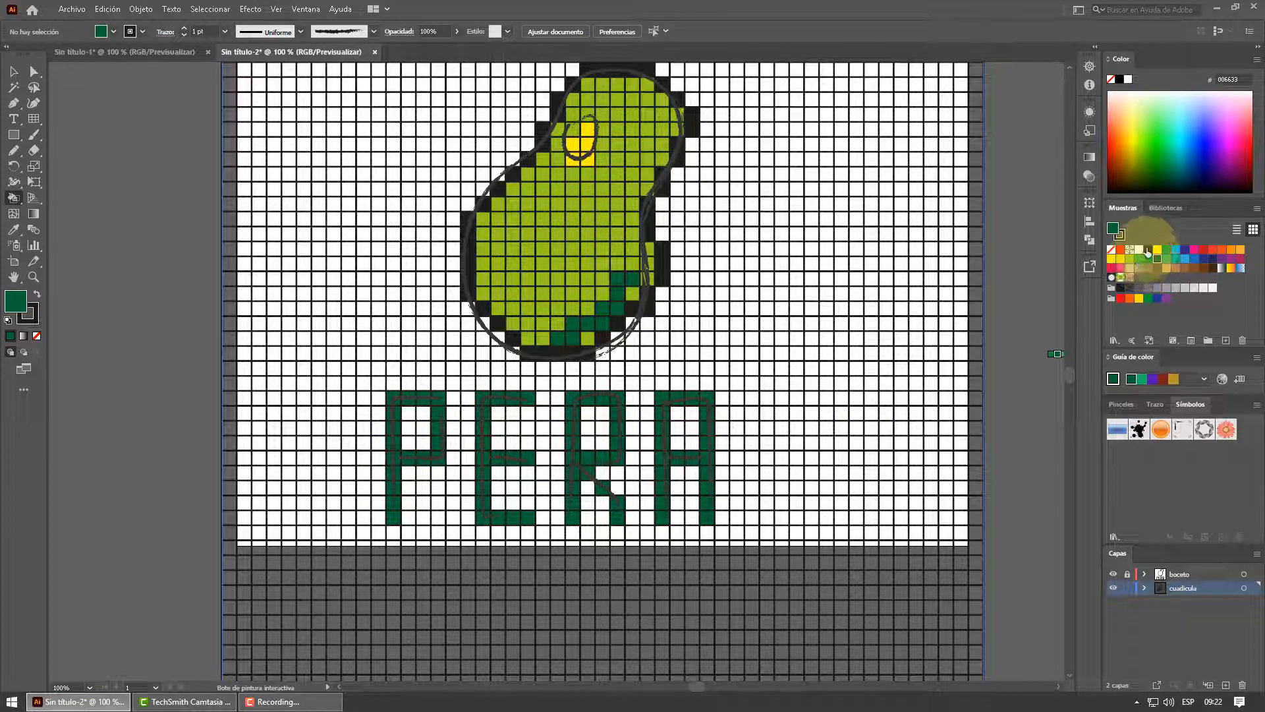
{"action": "left_click_drag", "start_coordinate": [1147, 251], "coordinate": [1137, 252]}
{"action": "left_click_drag", "start_coordinate": [383, 423], "coordinate": [383, 524]}
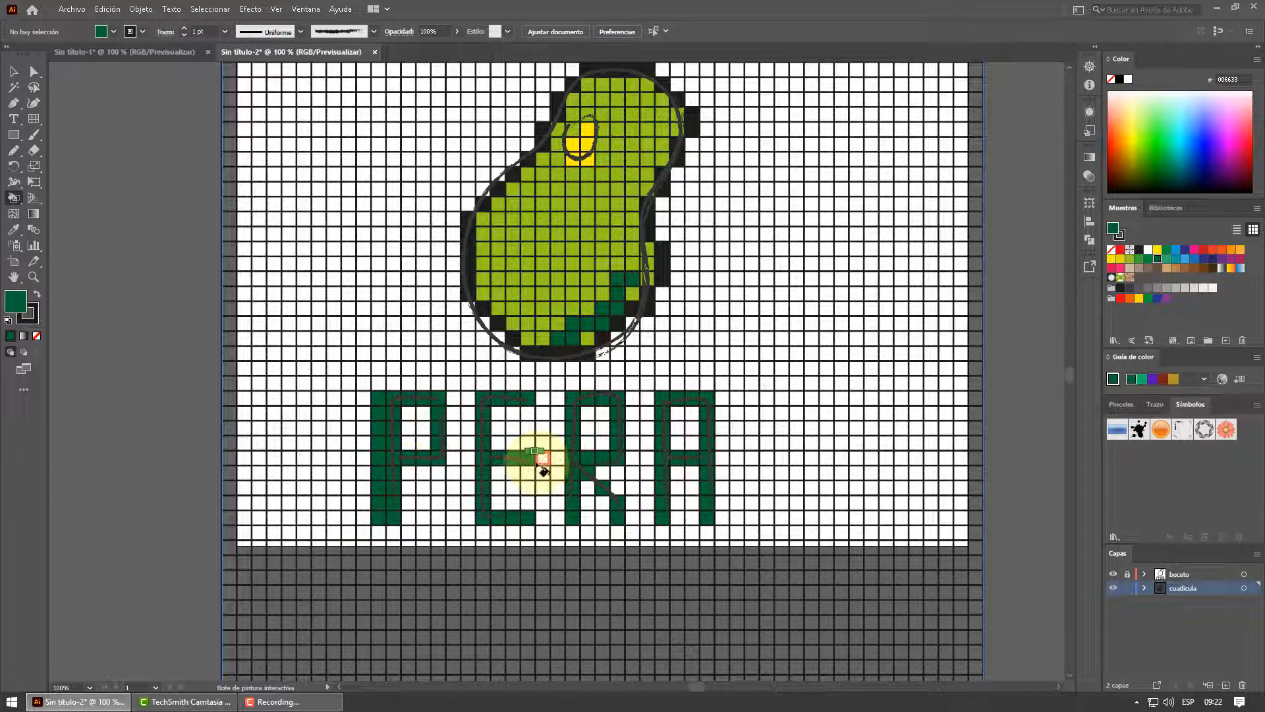
{"action": "key", "text": "ctrl+z"}
Fill the cells beside the stems and inside the letters P and E with black 1D1D1B as their shadow
{"action": "left_click", "coordinate": [1138, 251]}
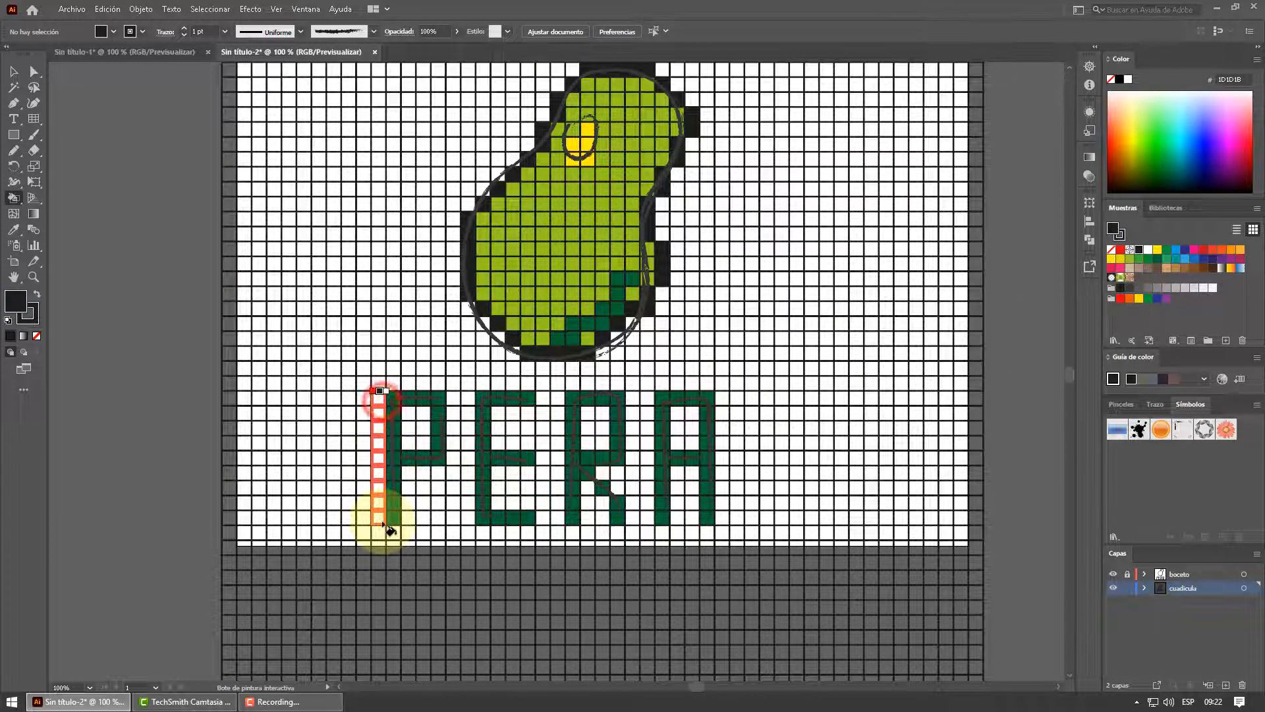
{"action": "left_click", "coordinate": [381, 511]}
{"action": "left_click", "coordinate": [425, 435]}
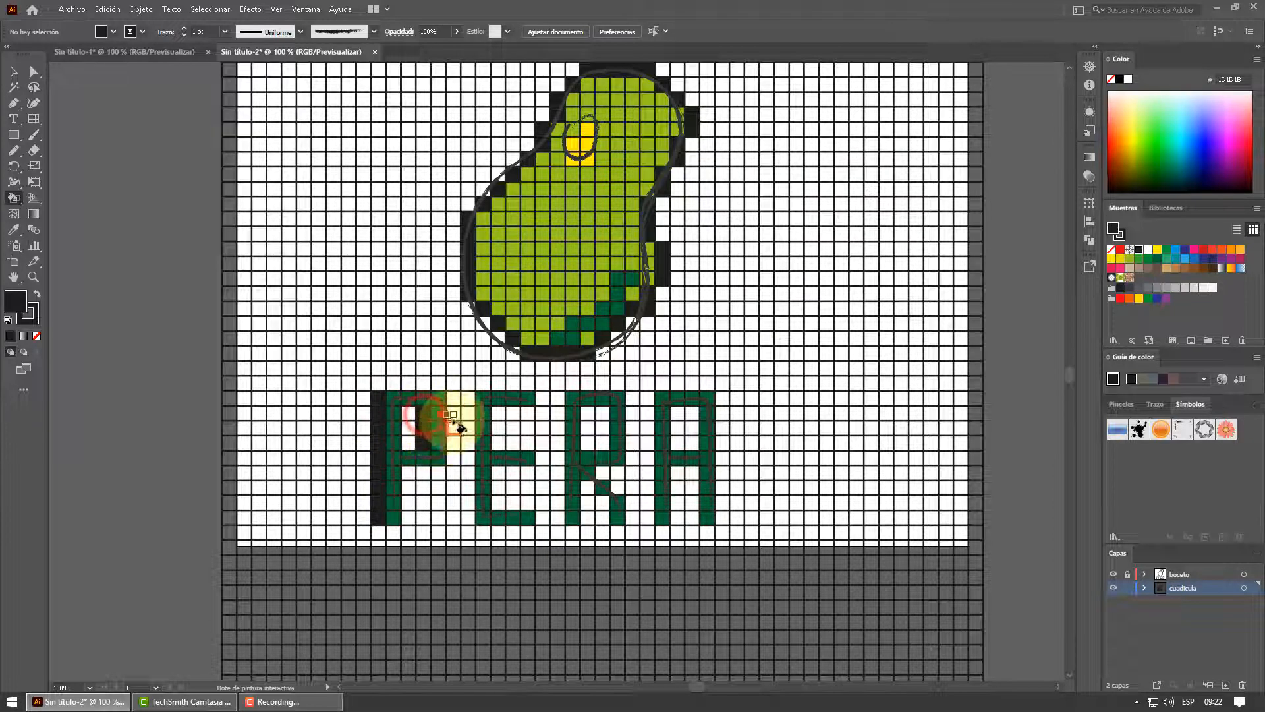
{"action": "left_click", "coordinate": [469, 518]}
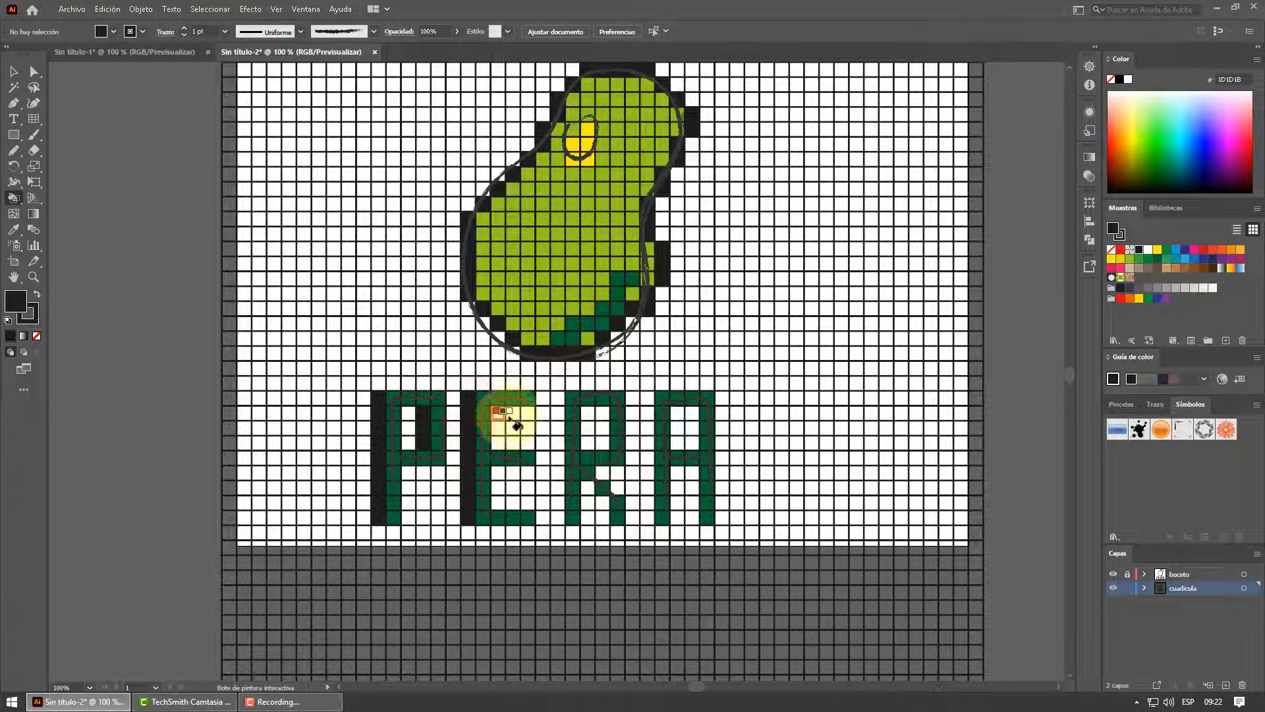
{"action": "left_click", "coordinate": [524, 414]}
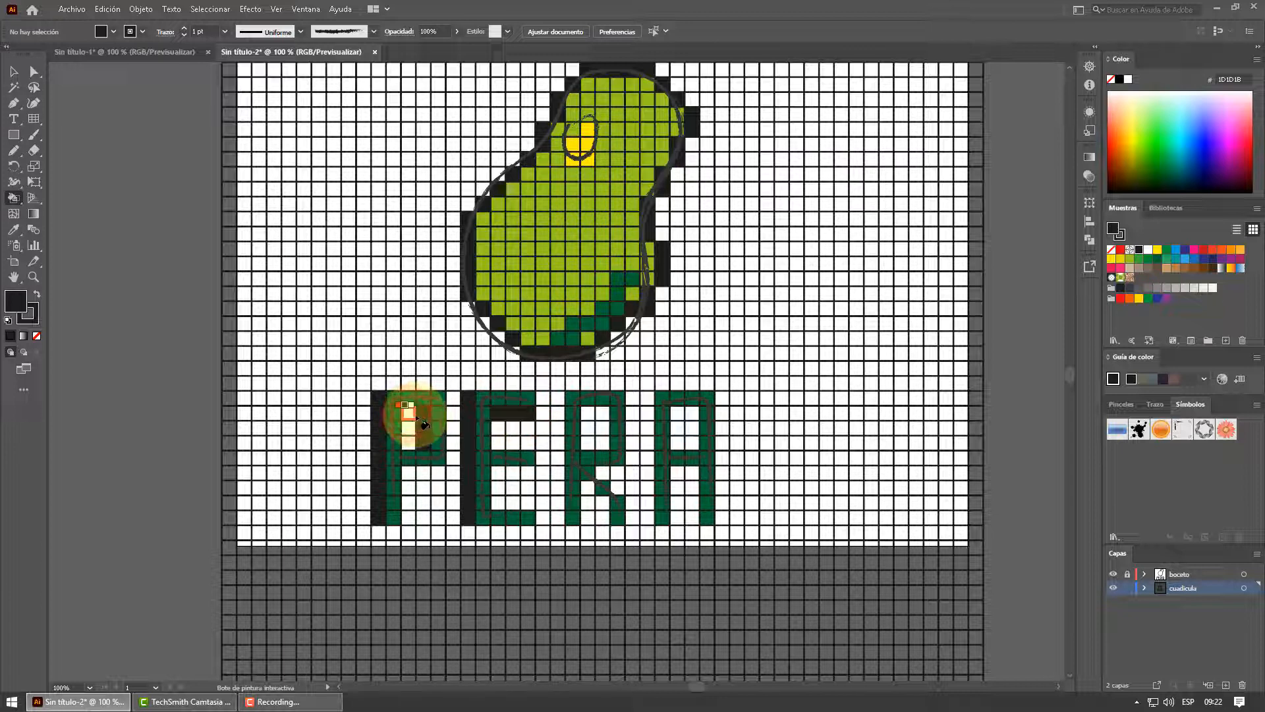
{"action": "left_click", "coordinate": [415, 416]}
{"action": "left_click", "coordinate": [527, 466]}
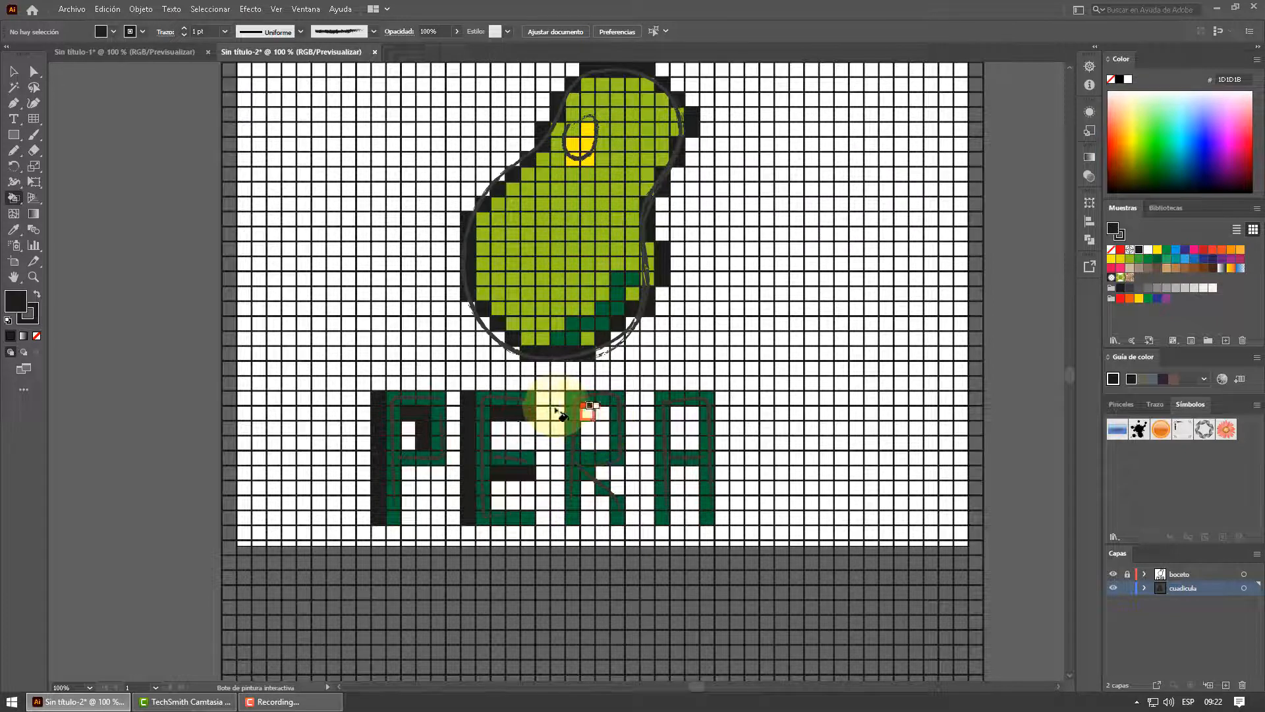
Fill black shadow cells beside the stems, inside the bowl and between the legs of the letters R and A
{"action": "left_click", "coordinate": [557, 504]}
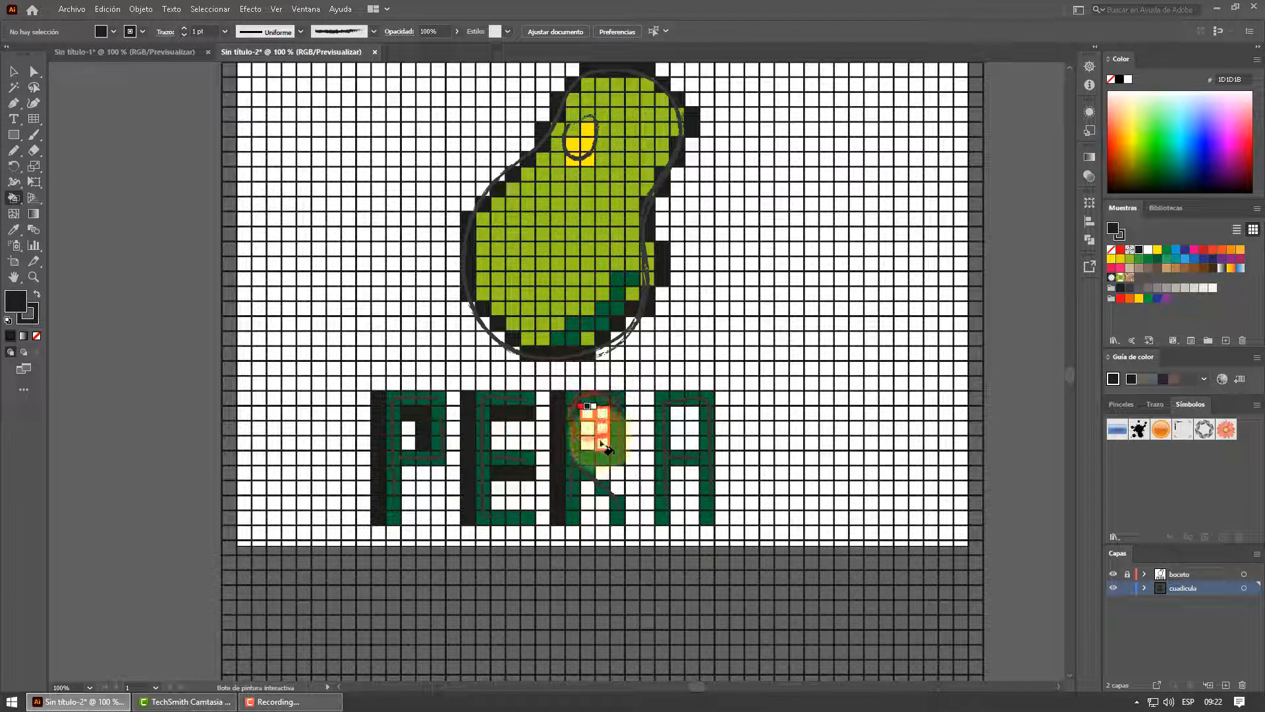
{"action": "left_click", "coordinate": [600, 438]}
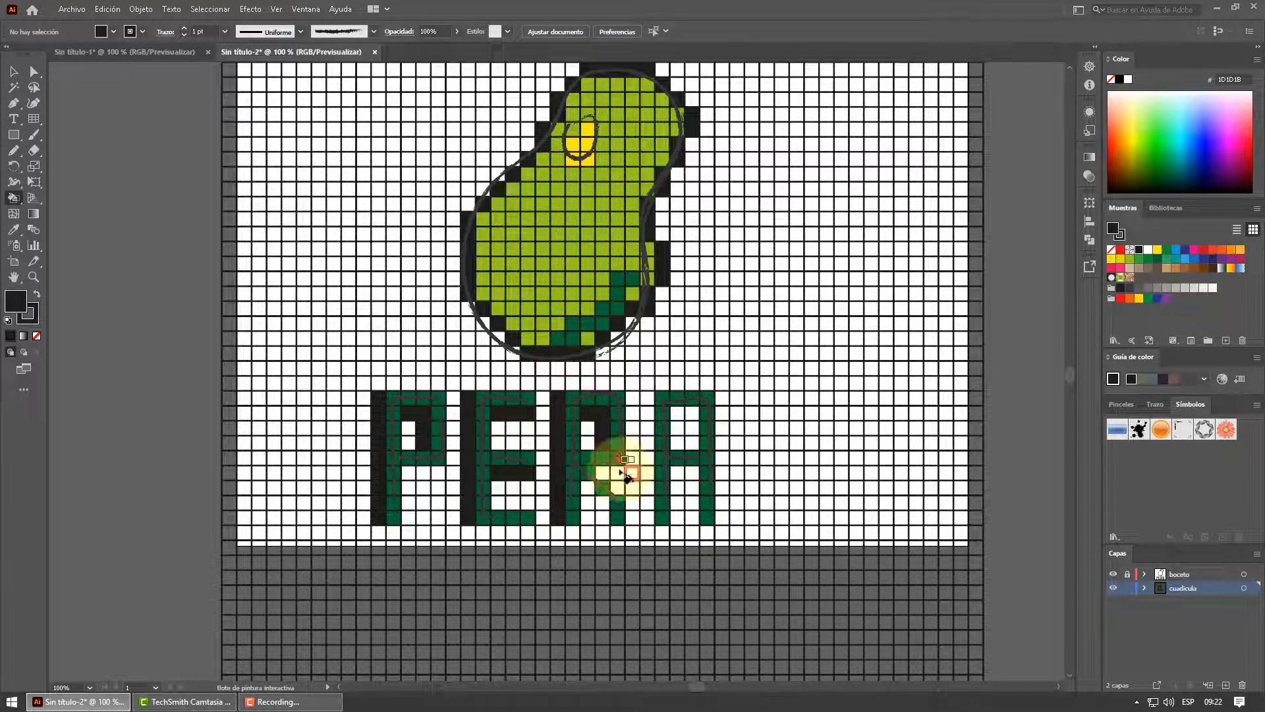
{"action": "left_click", "coordinate": [605, 517]}
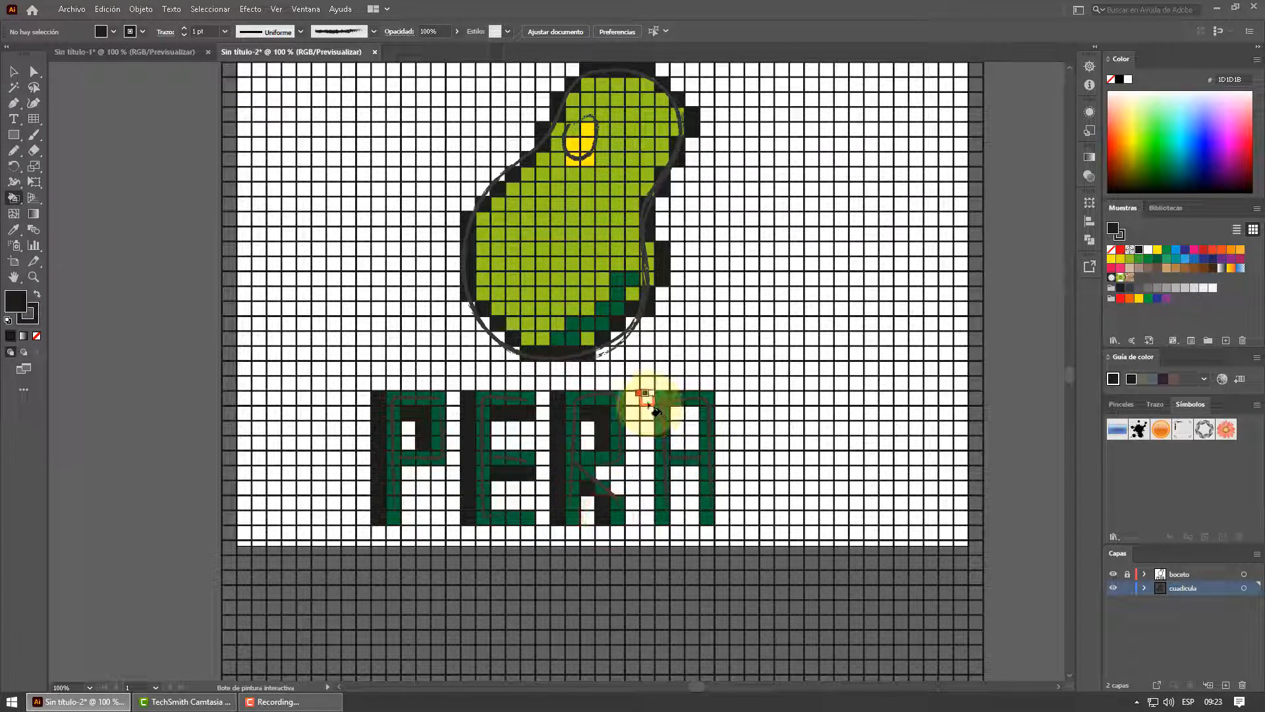
{"action": "left_click_drag", "start_coordinate": [644, 402], "coordinate": [646, 524]}
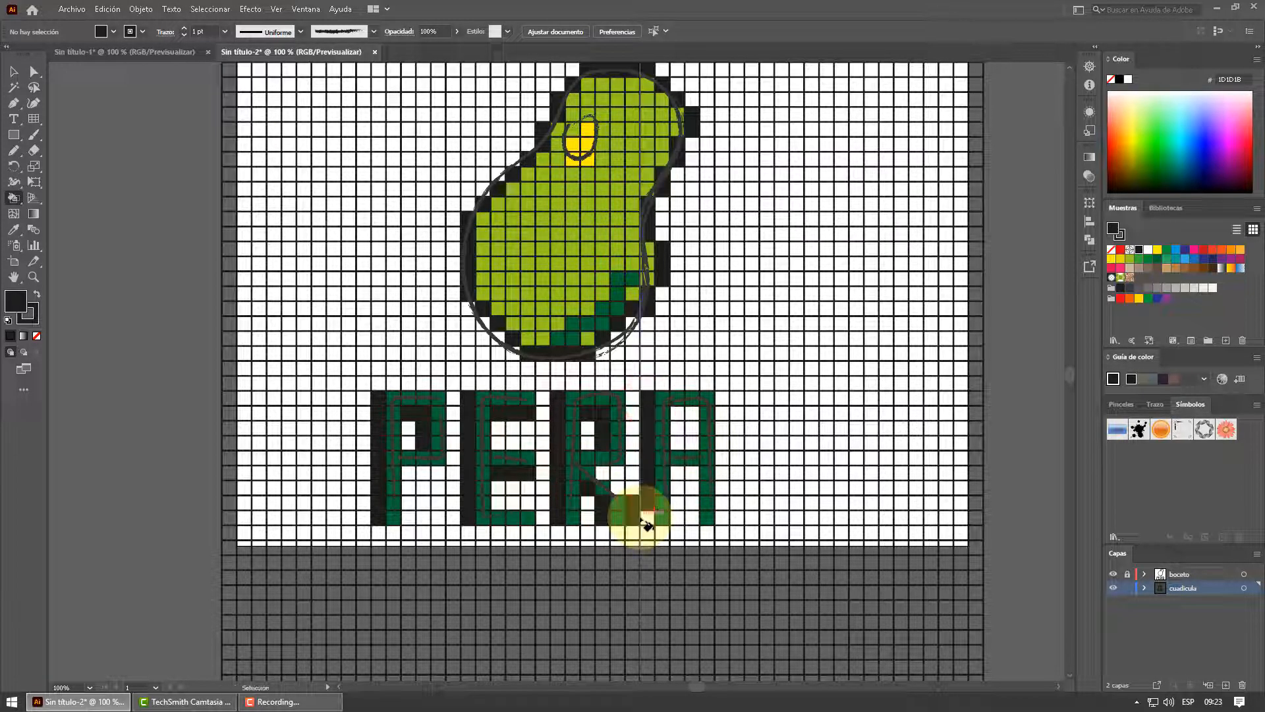
{"action": "key", "text": "ctrl+z"}
{"action": "left_click_drag", "start_coordinate": [649, 441], "coordinate": [648, 519]}
{"action": "left_click_drag", "start_coordinate": [692, 422], "coordinate": [698, 527]}
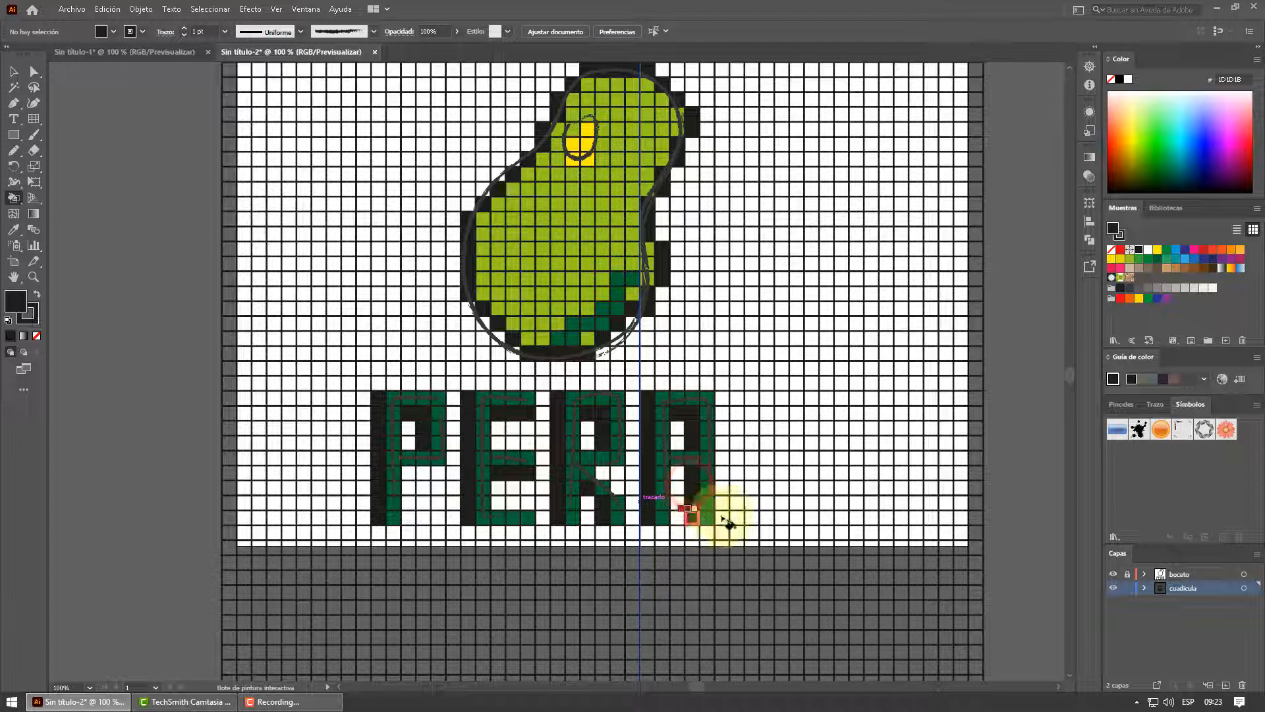
Hide the boceto layer and set the stroke of the whole Live Paint grid to none, leaving the group deselected
{"action": "scroll", "coordinate": [706, 418], "scroll_direction": "up", "scroll_amount": 2}
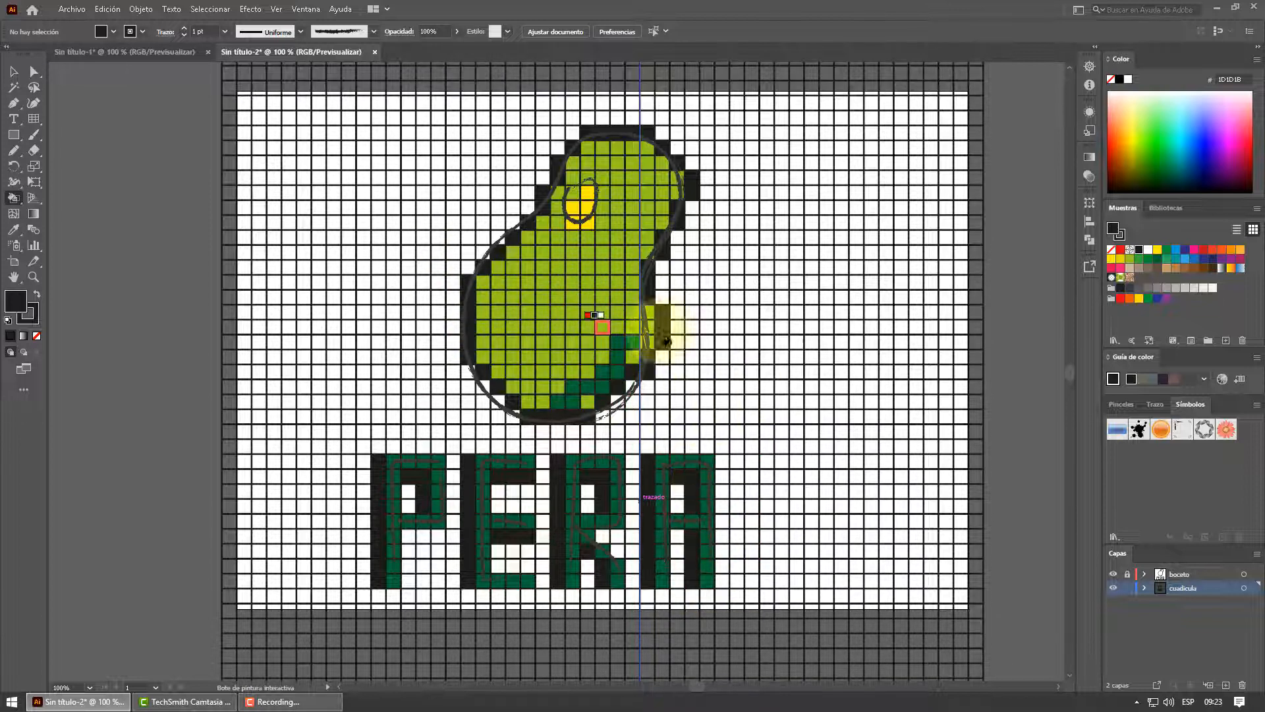
{"action": "left_click", "coordinate": [1113, 574]}
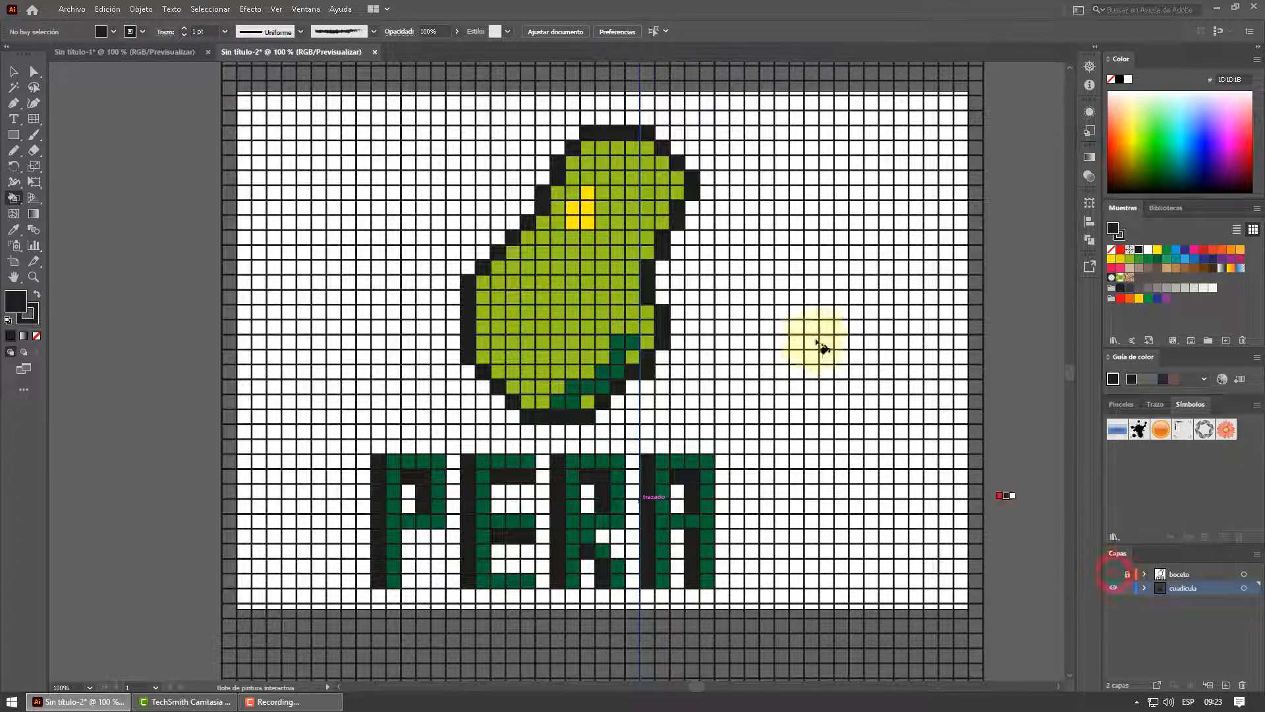
{"action": "left_click", "coordinate": [14, 71]}
{"action": "left_click", "coordinate": [237, 85]}
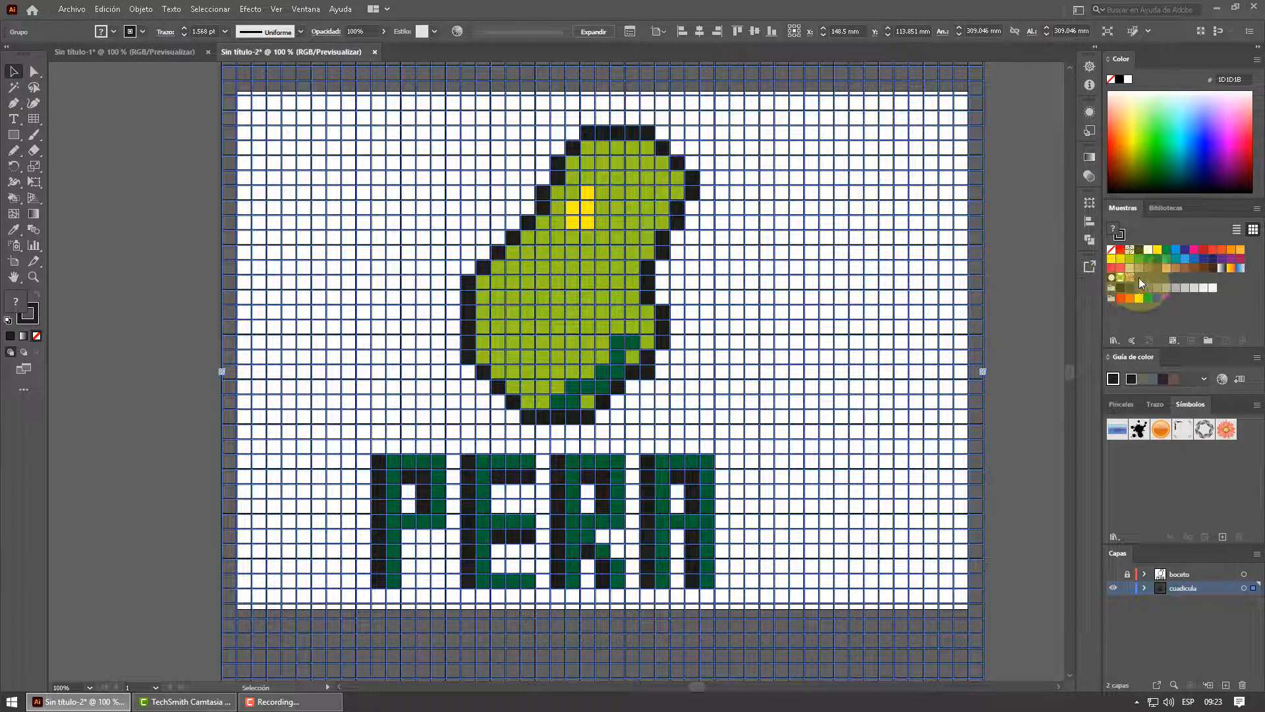
{"action": "left_click", "coordinate": [1120, 235]}
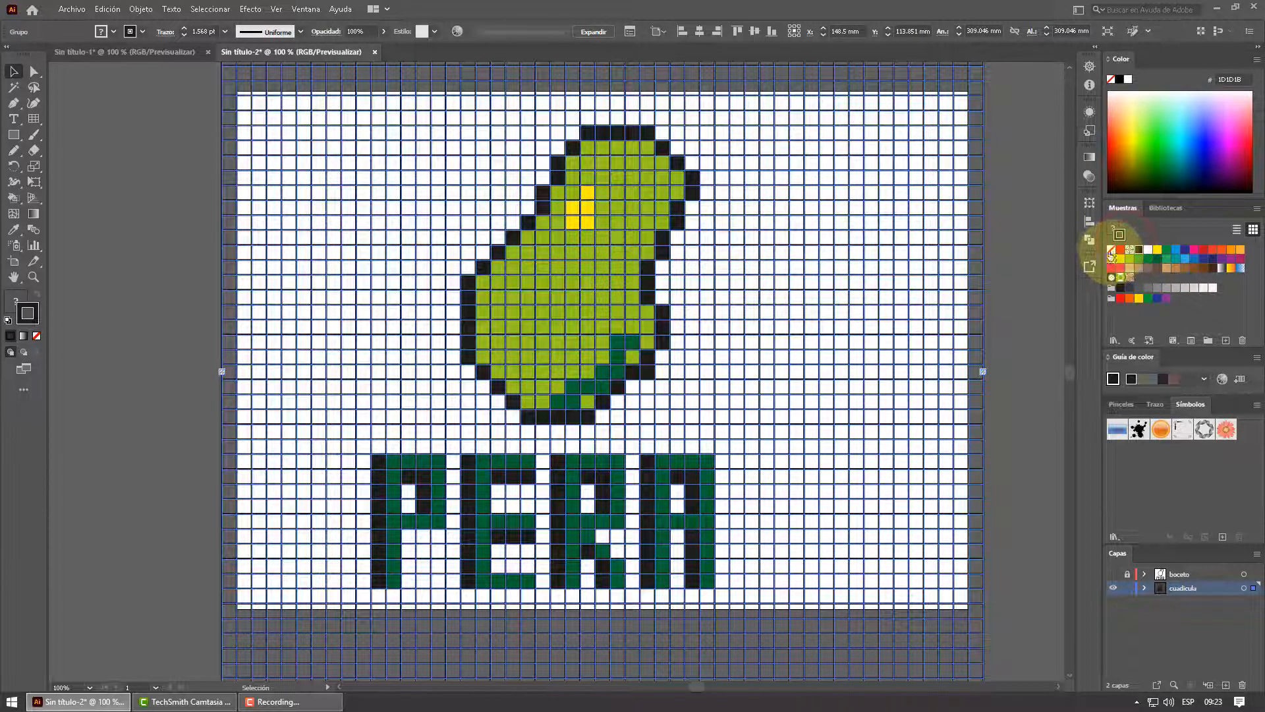
{"action": "left_click", "coordinate": [1002, 241]}
{"action": "left_click", "coordinate": [984, 247]}
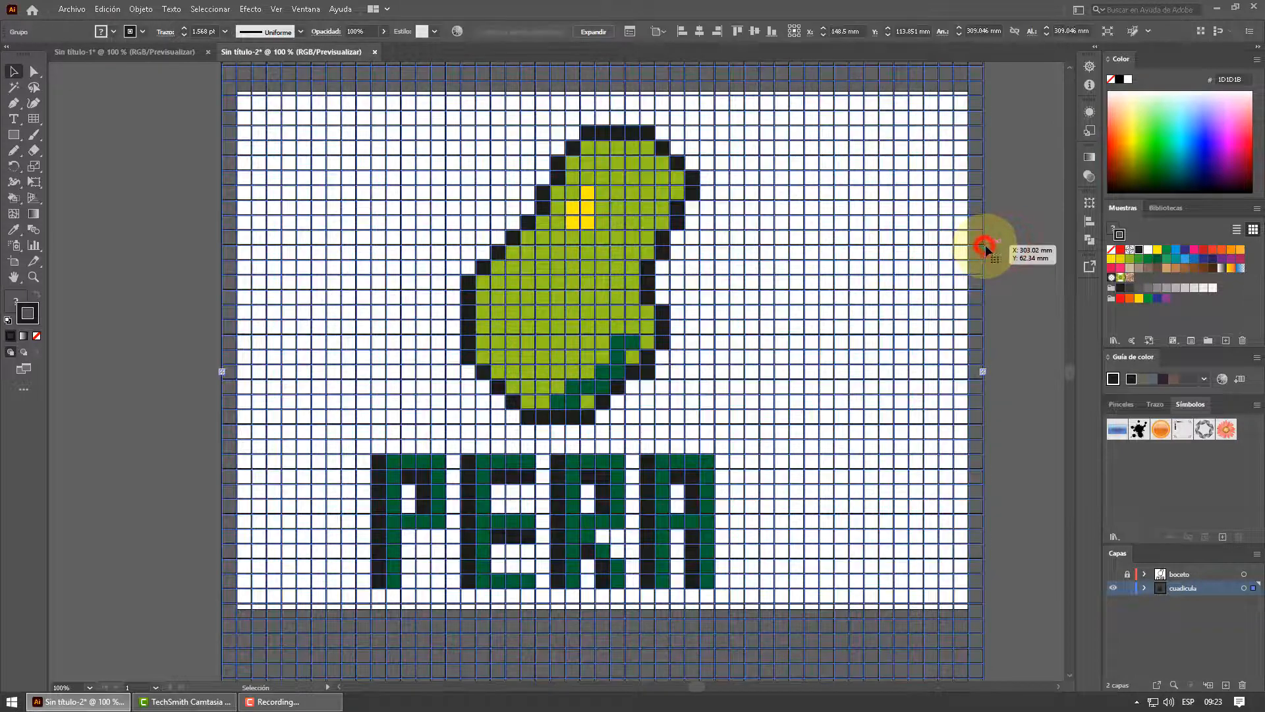
{"action": "left_click", "coordinate": [1110, 252]}
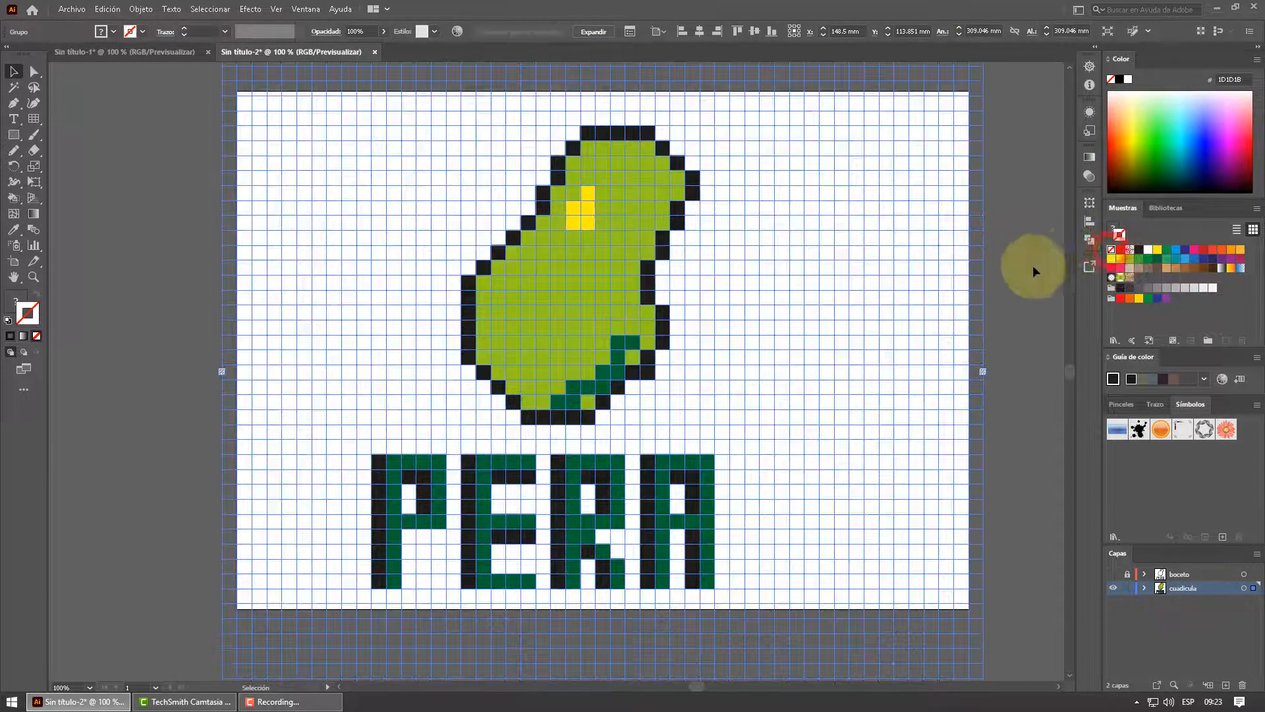
{"action": "left_click", "coordinate": [1005, 268]}
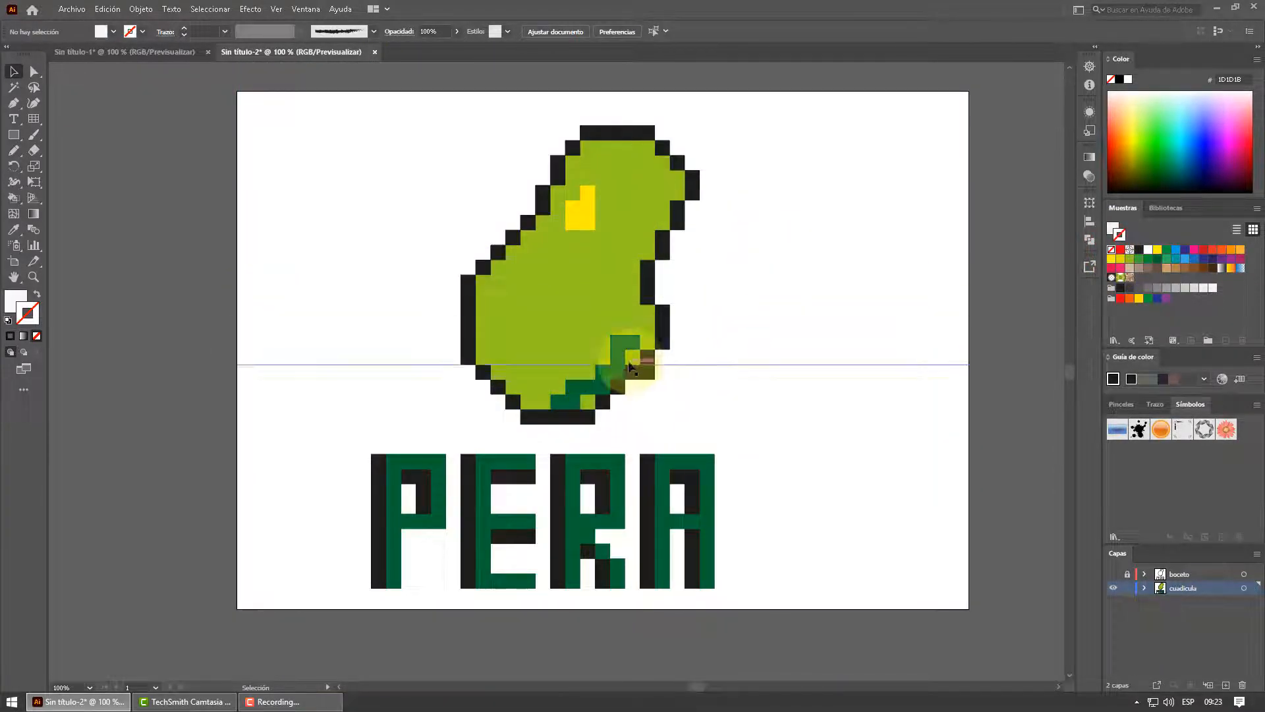